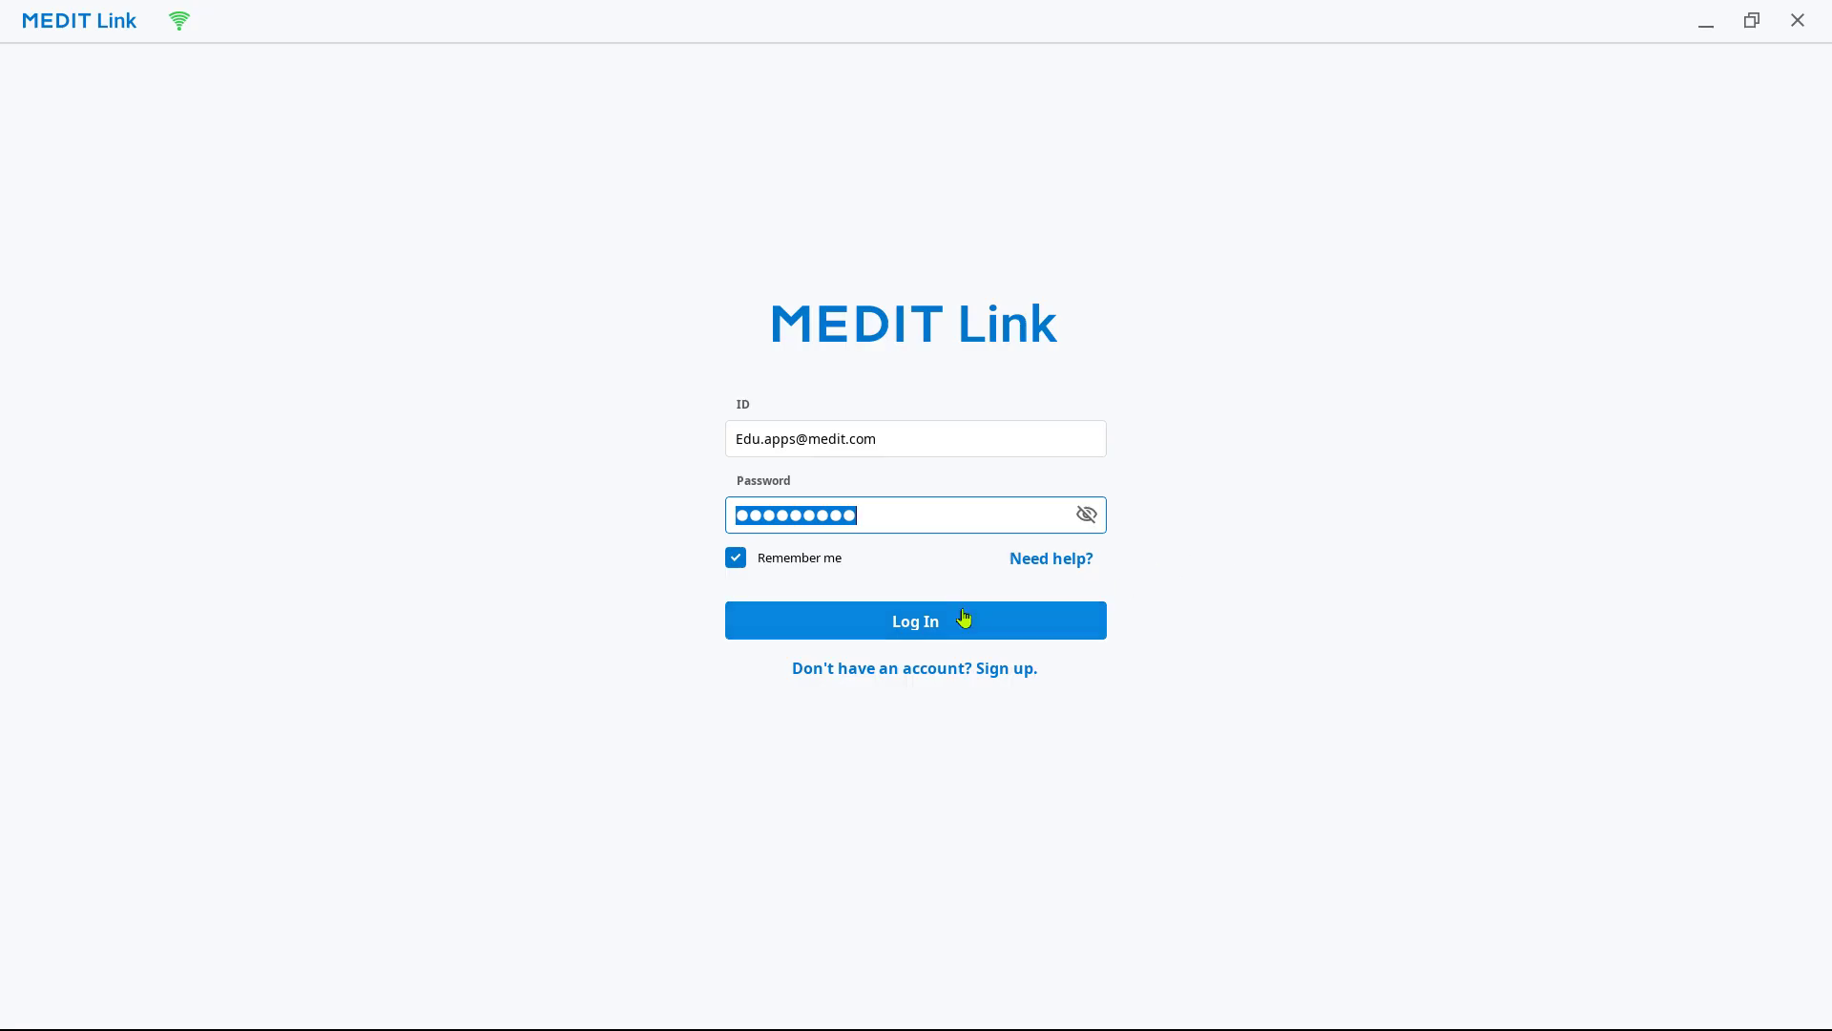
Sign in to Medit Link and install the Medit Splints app from the App Box
click(962, 615)
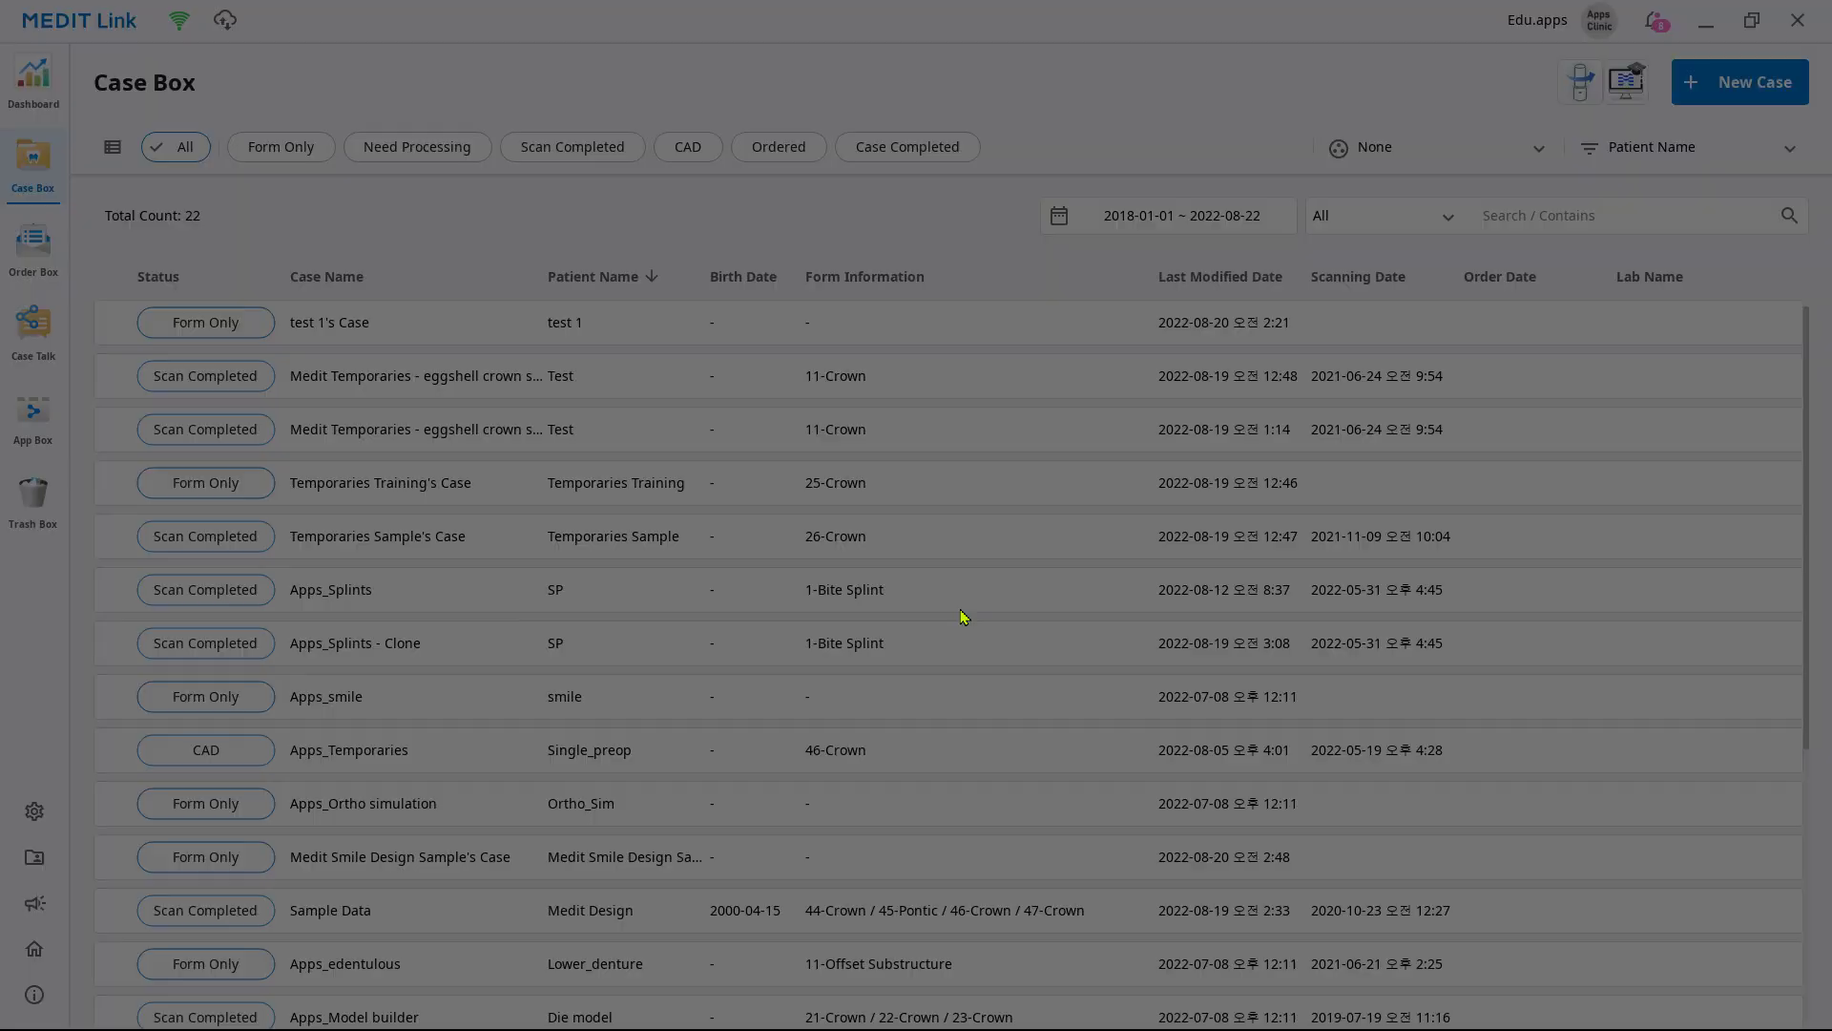
click(1276, 158)
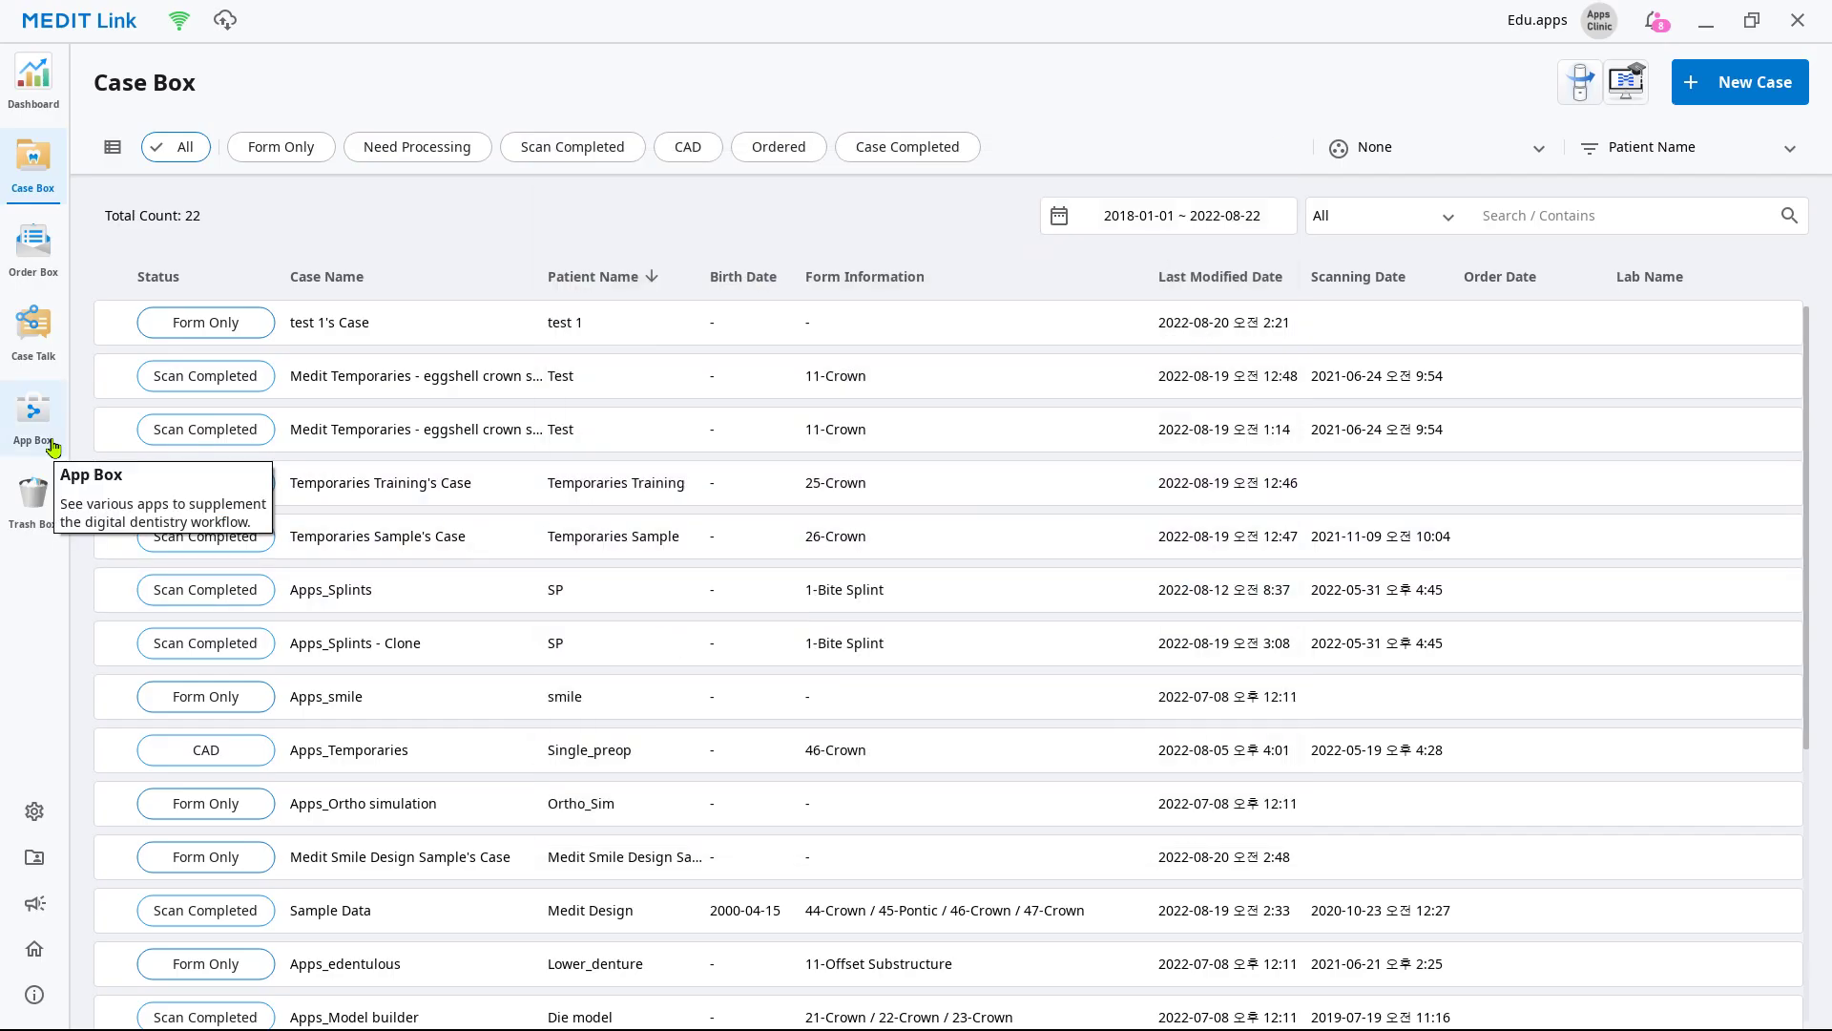
click(51, 439)
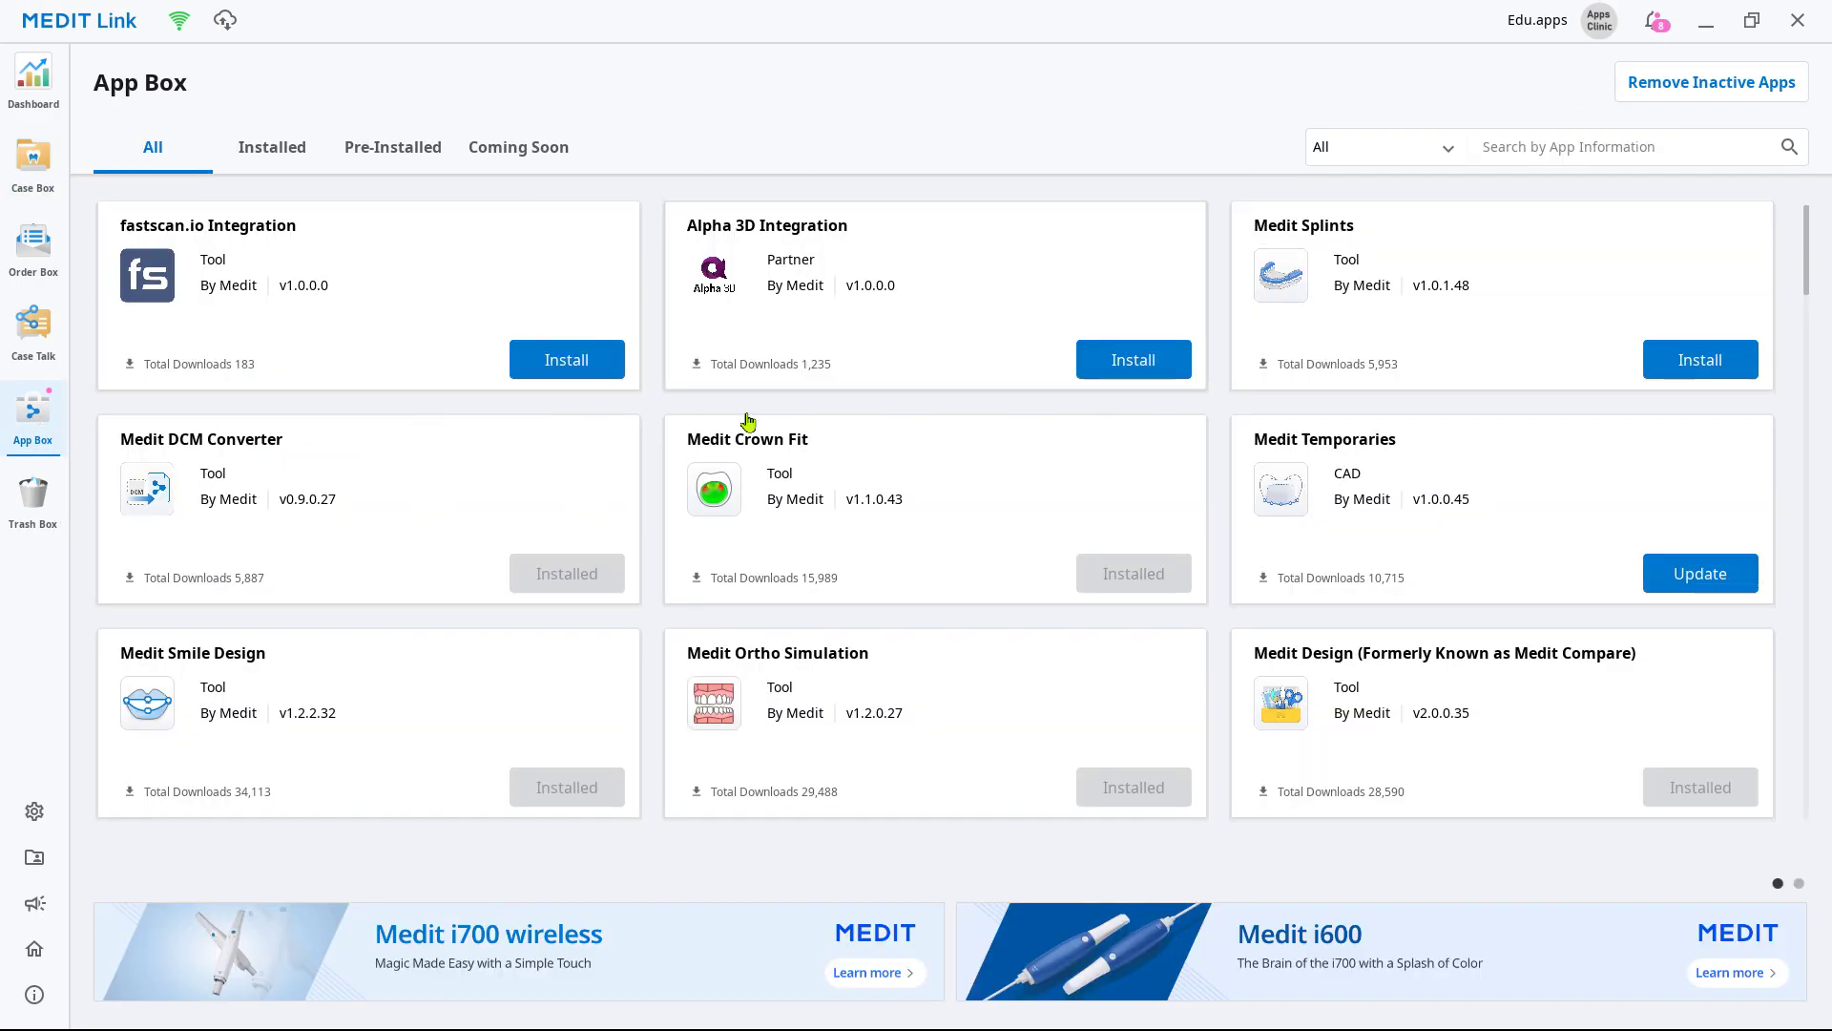
click(1684, 363)
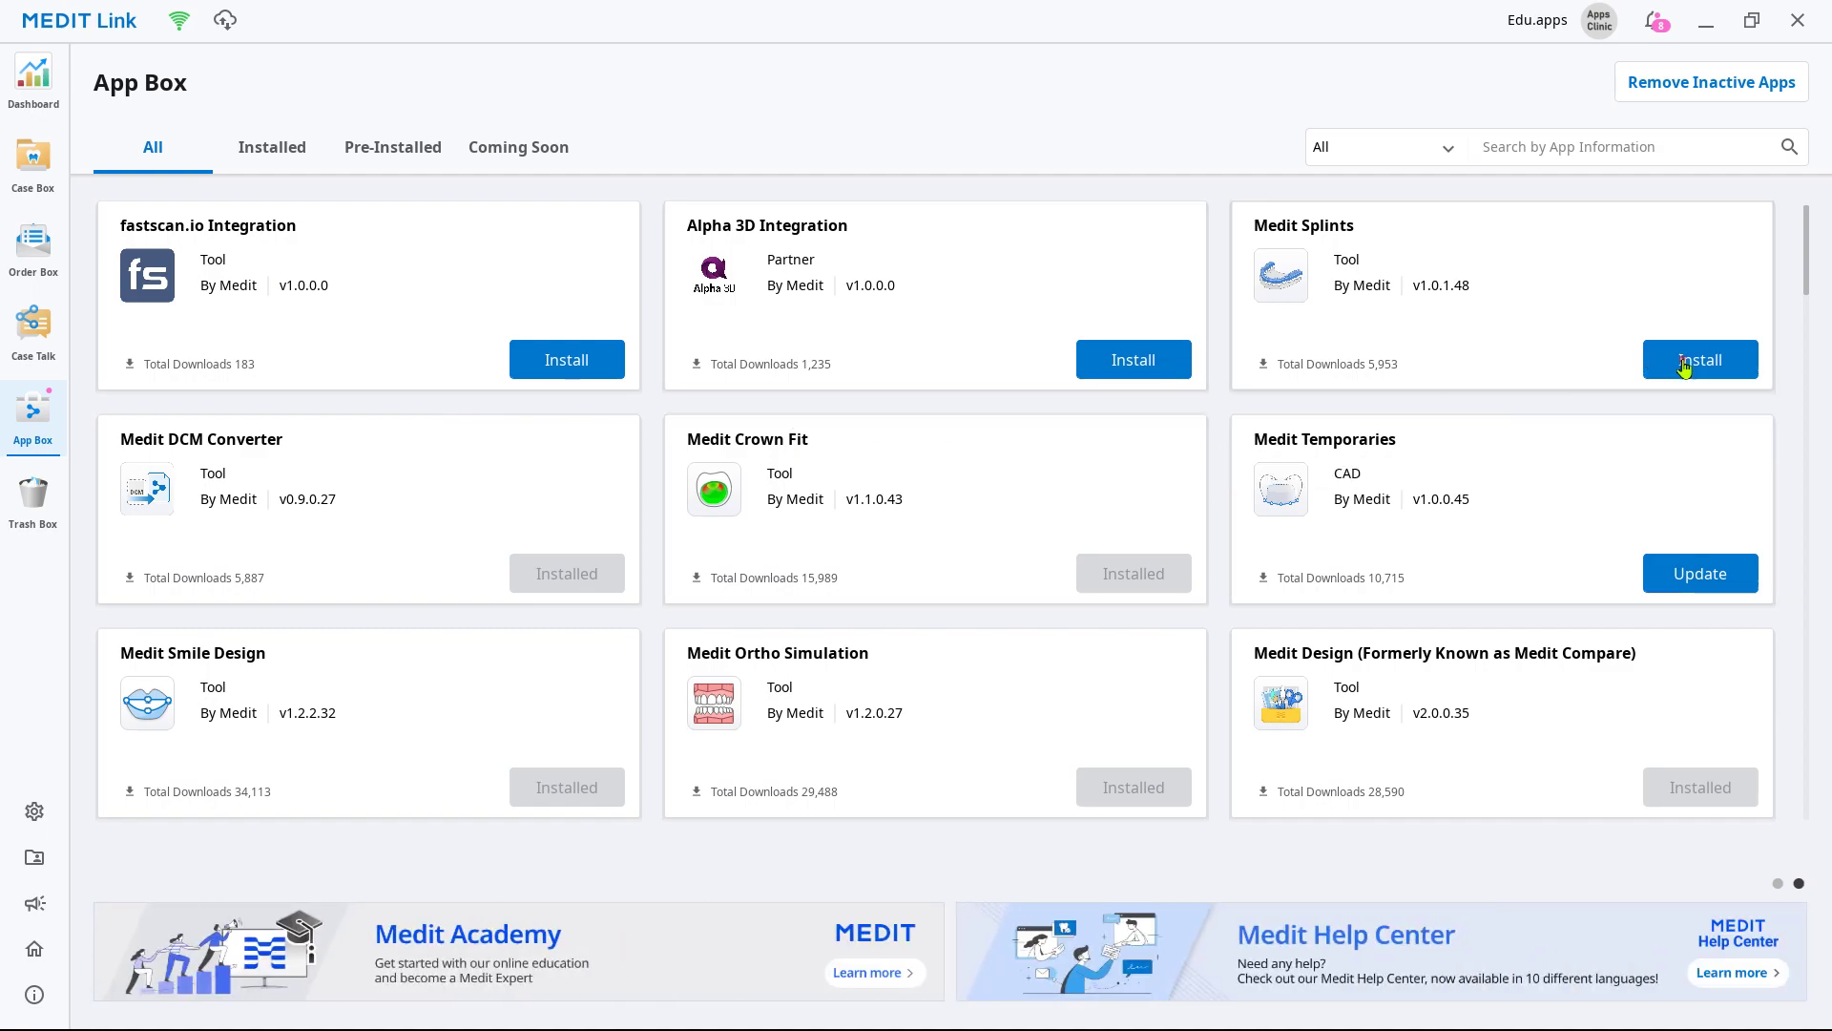
click(1022, 533)
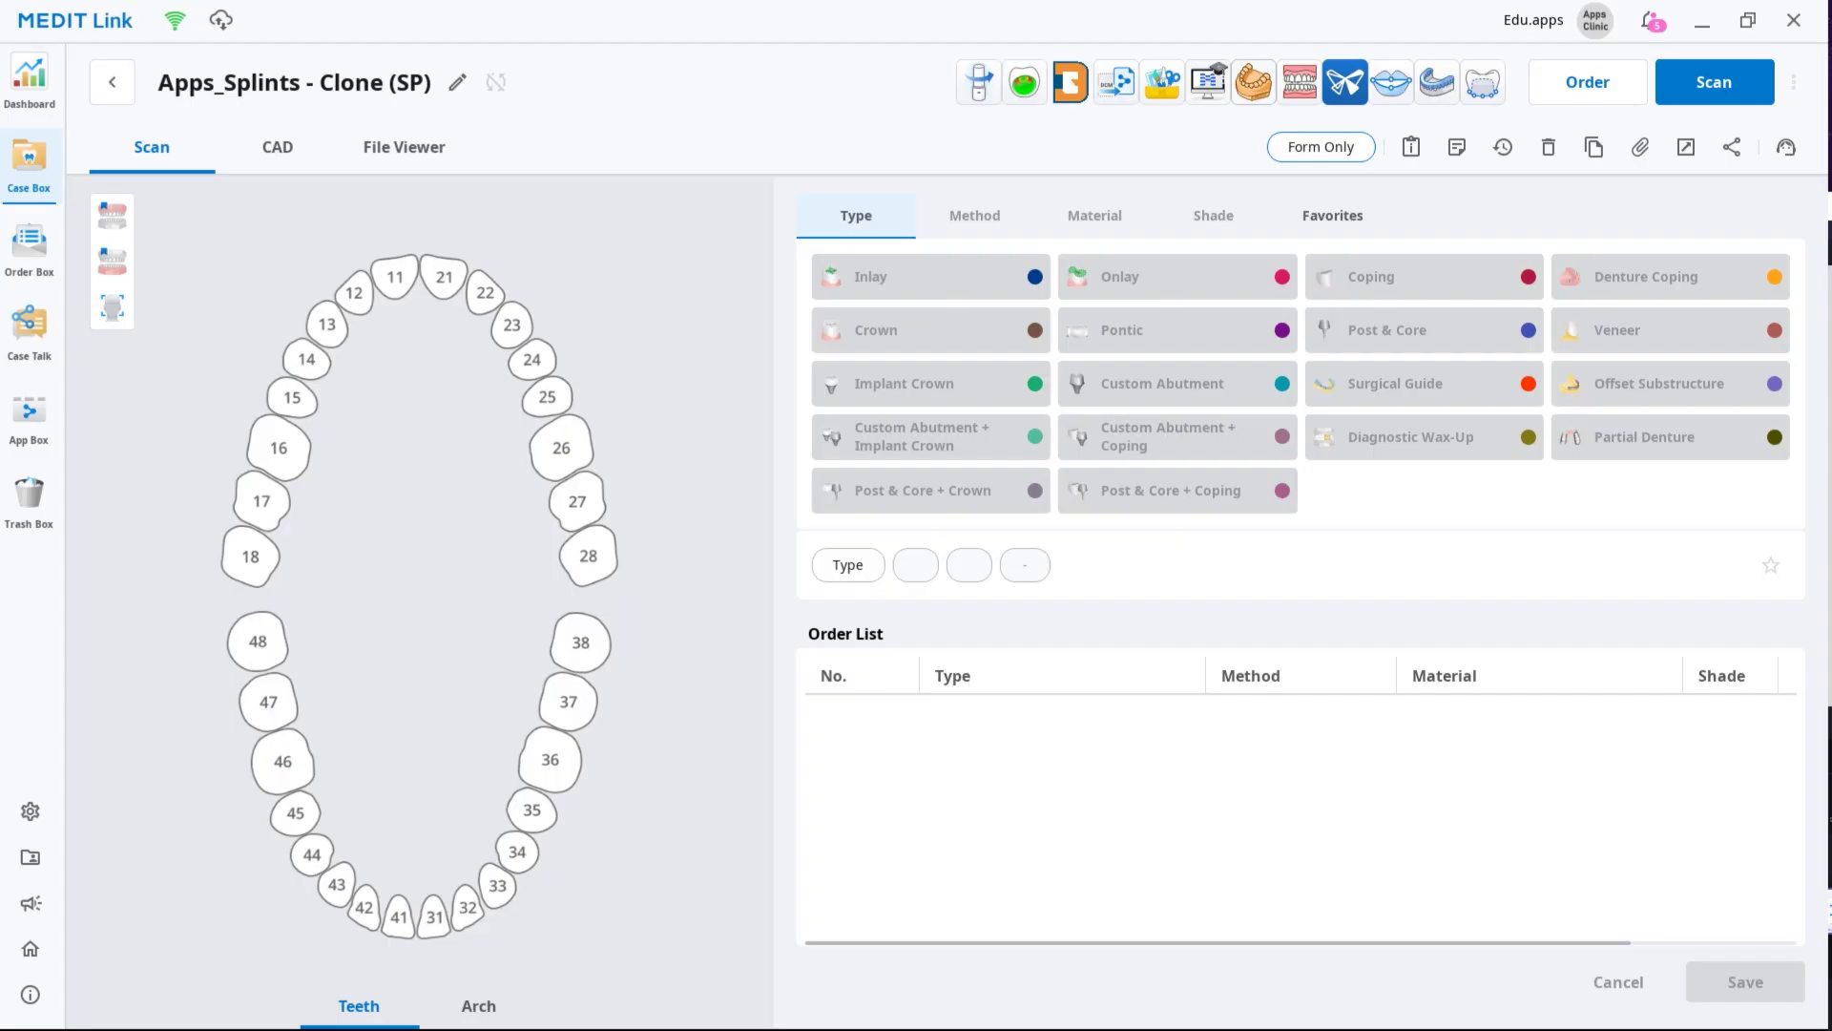
Set the maxilla appliance to Bite Splint, then launch Medit Splints on the case's scans
click(496, 999)
click(517, 489)
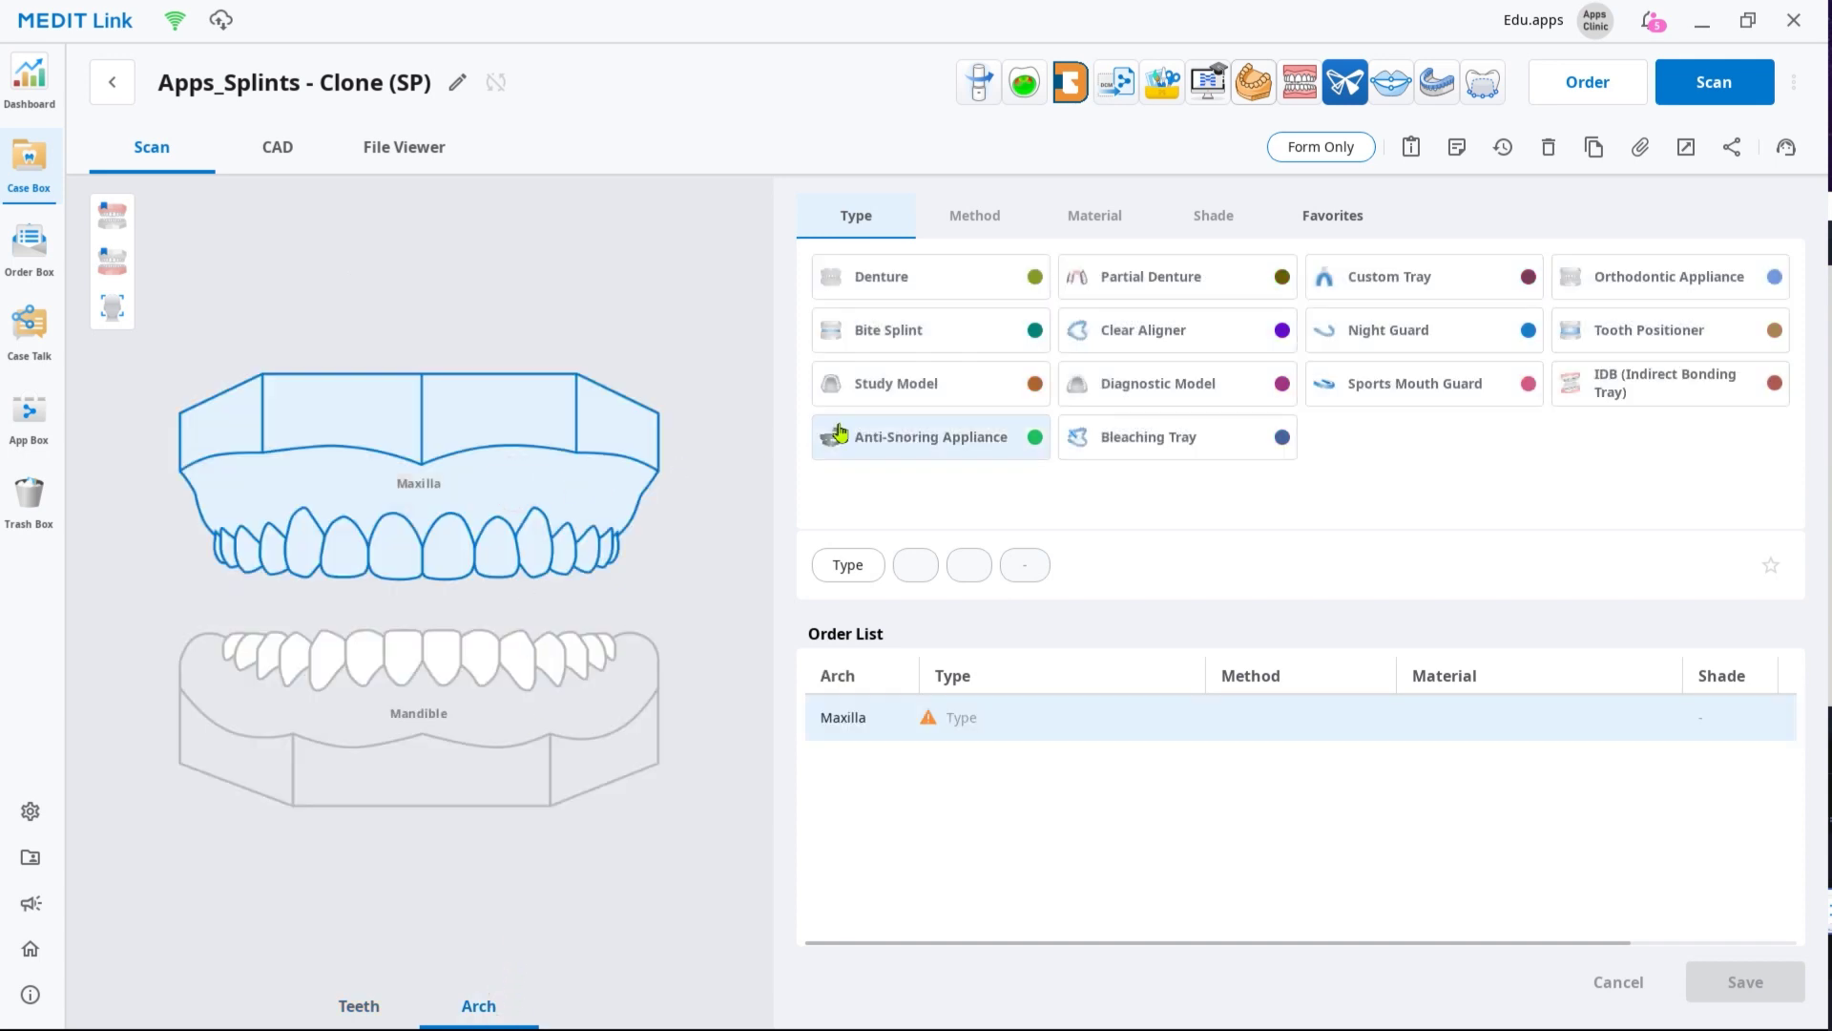
click(924, 349)
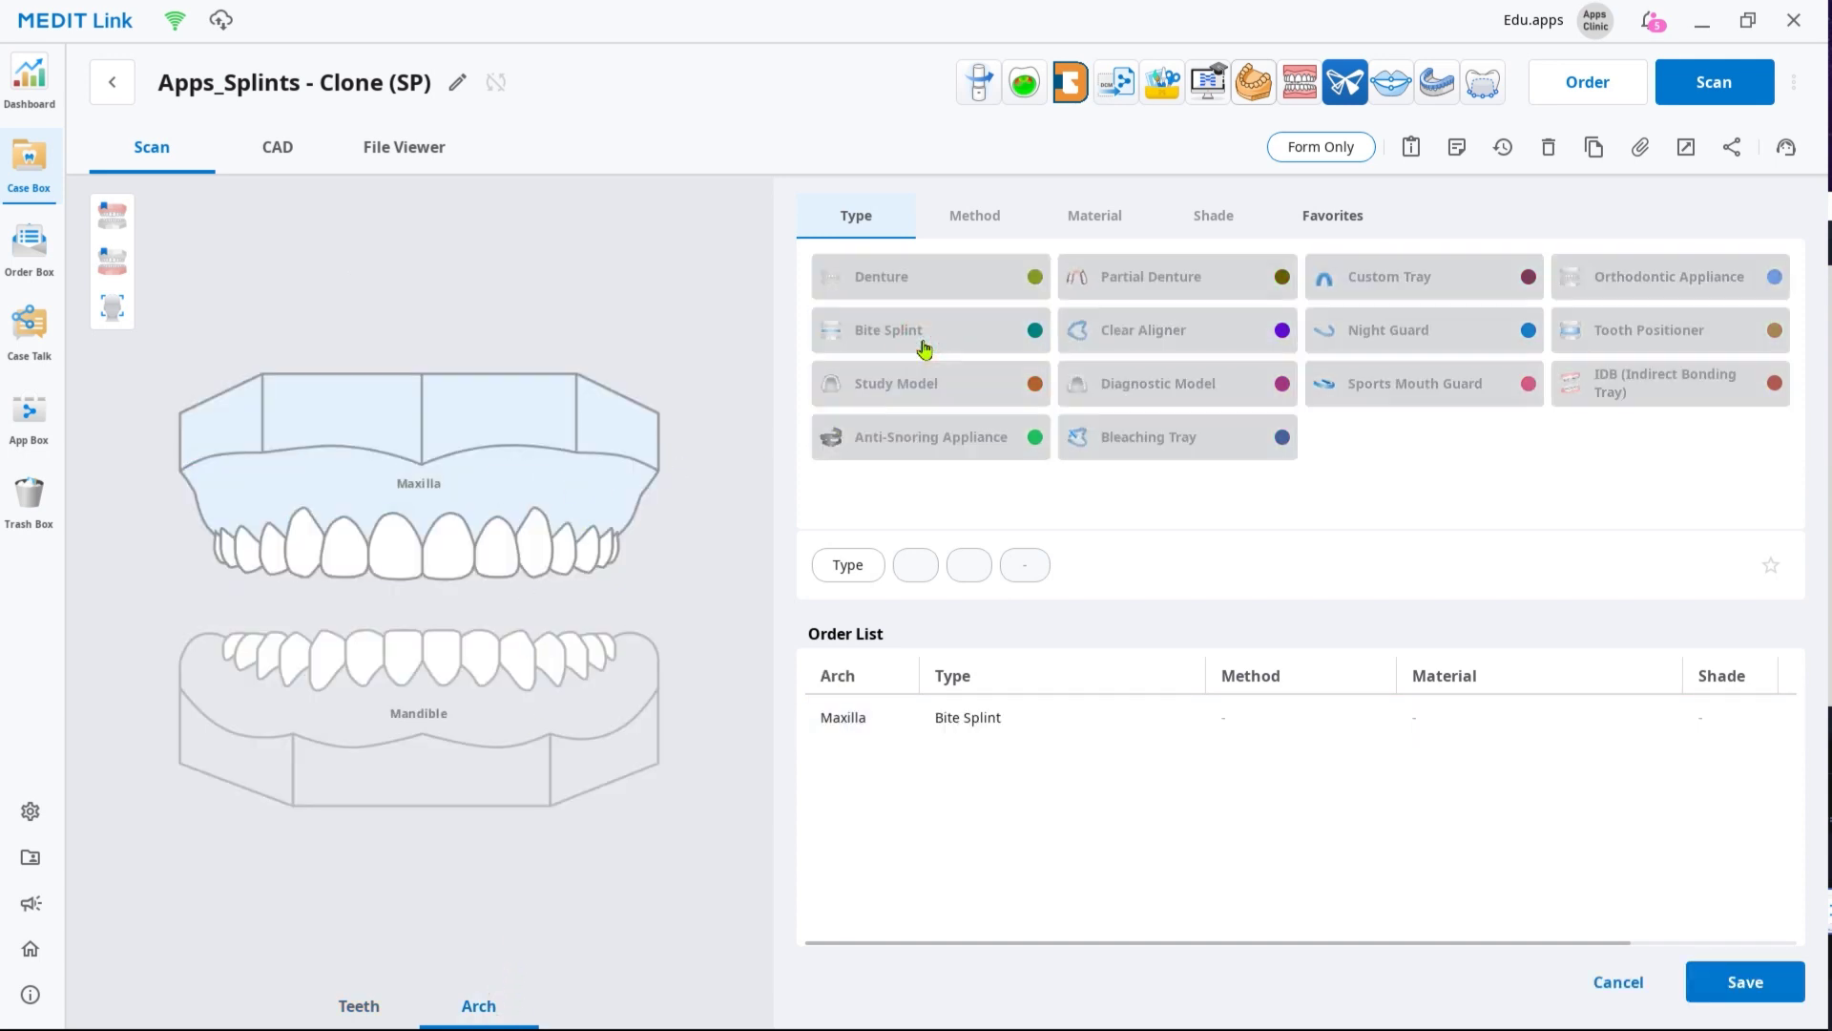
click(1701, 90)
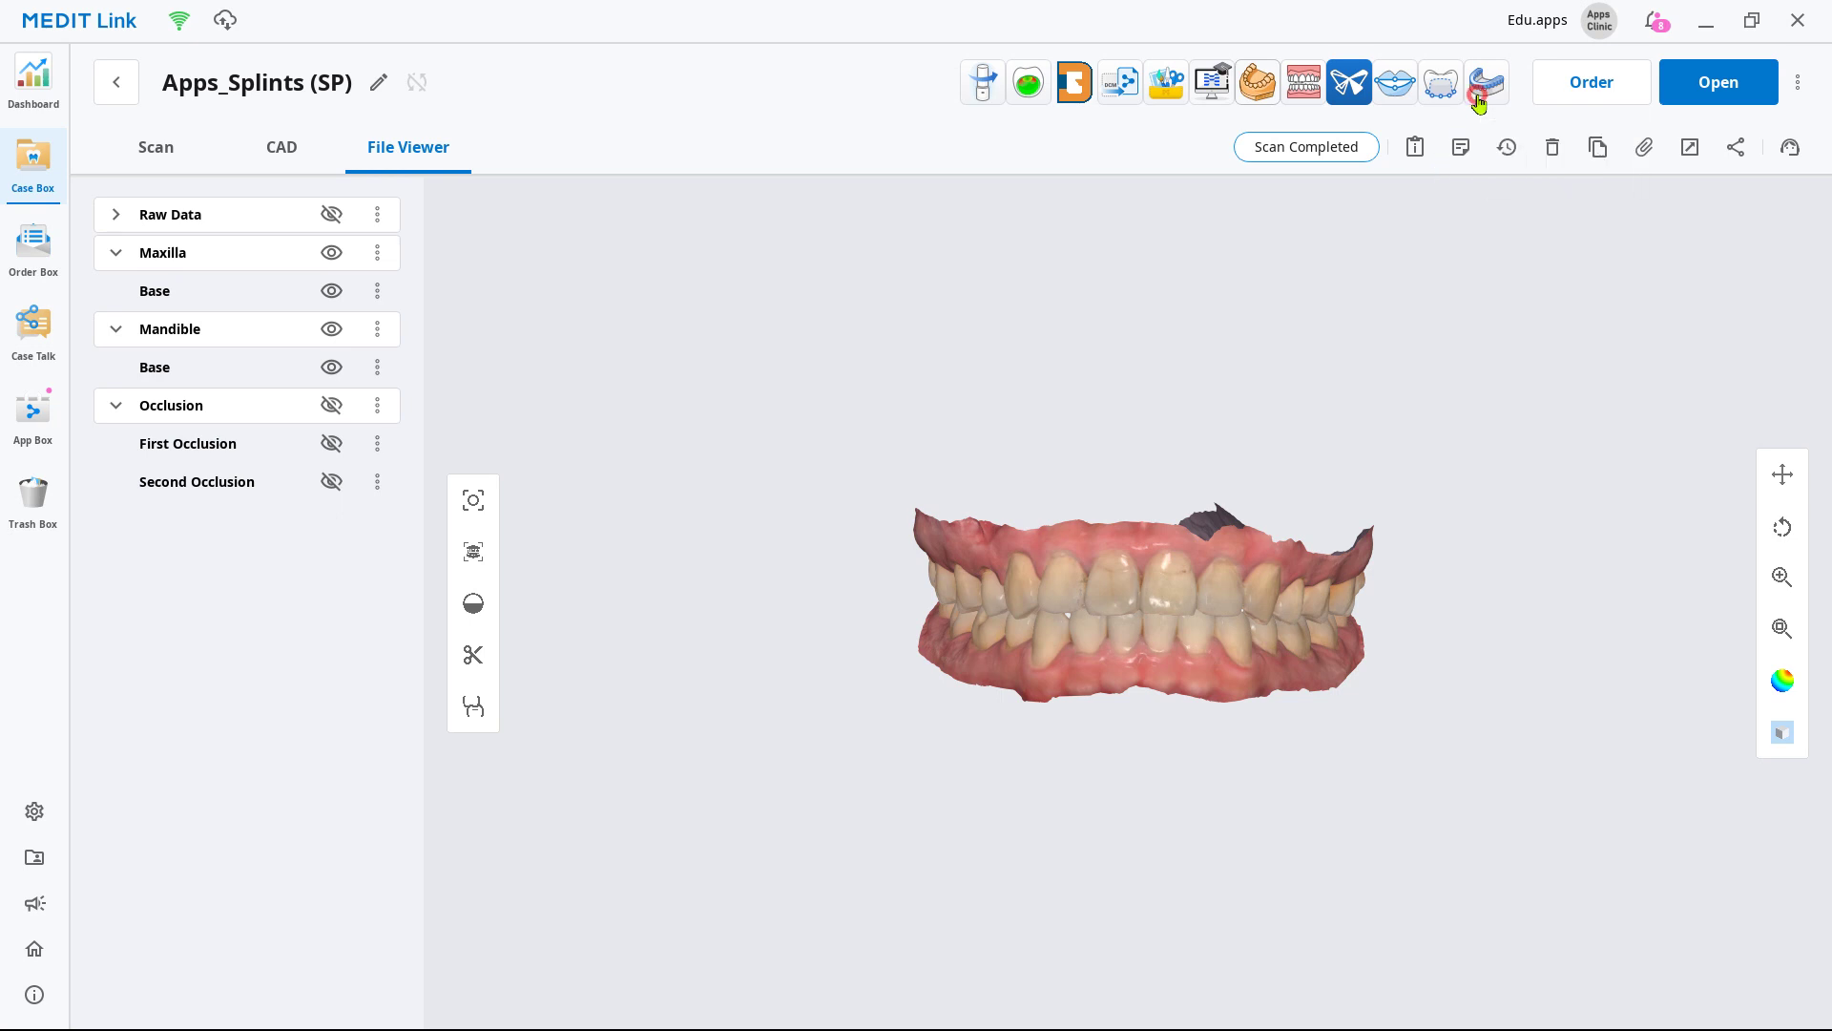
click(1481, 94)
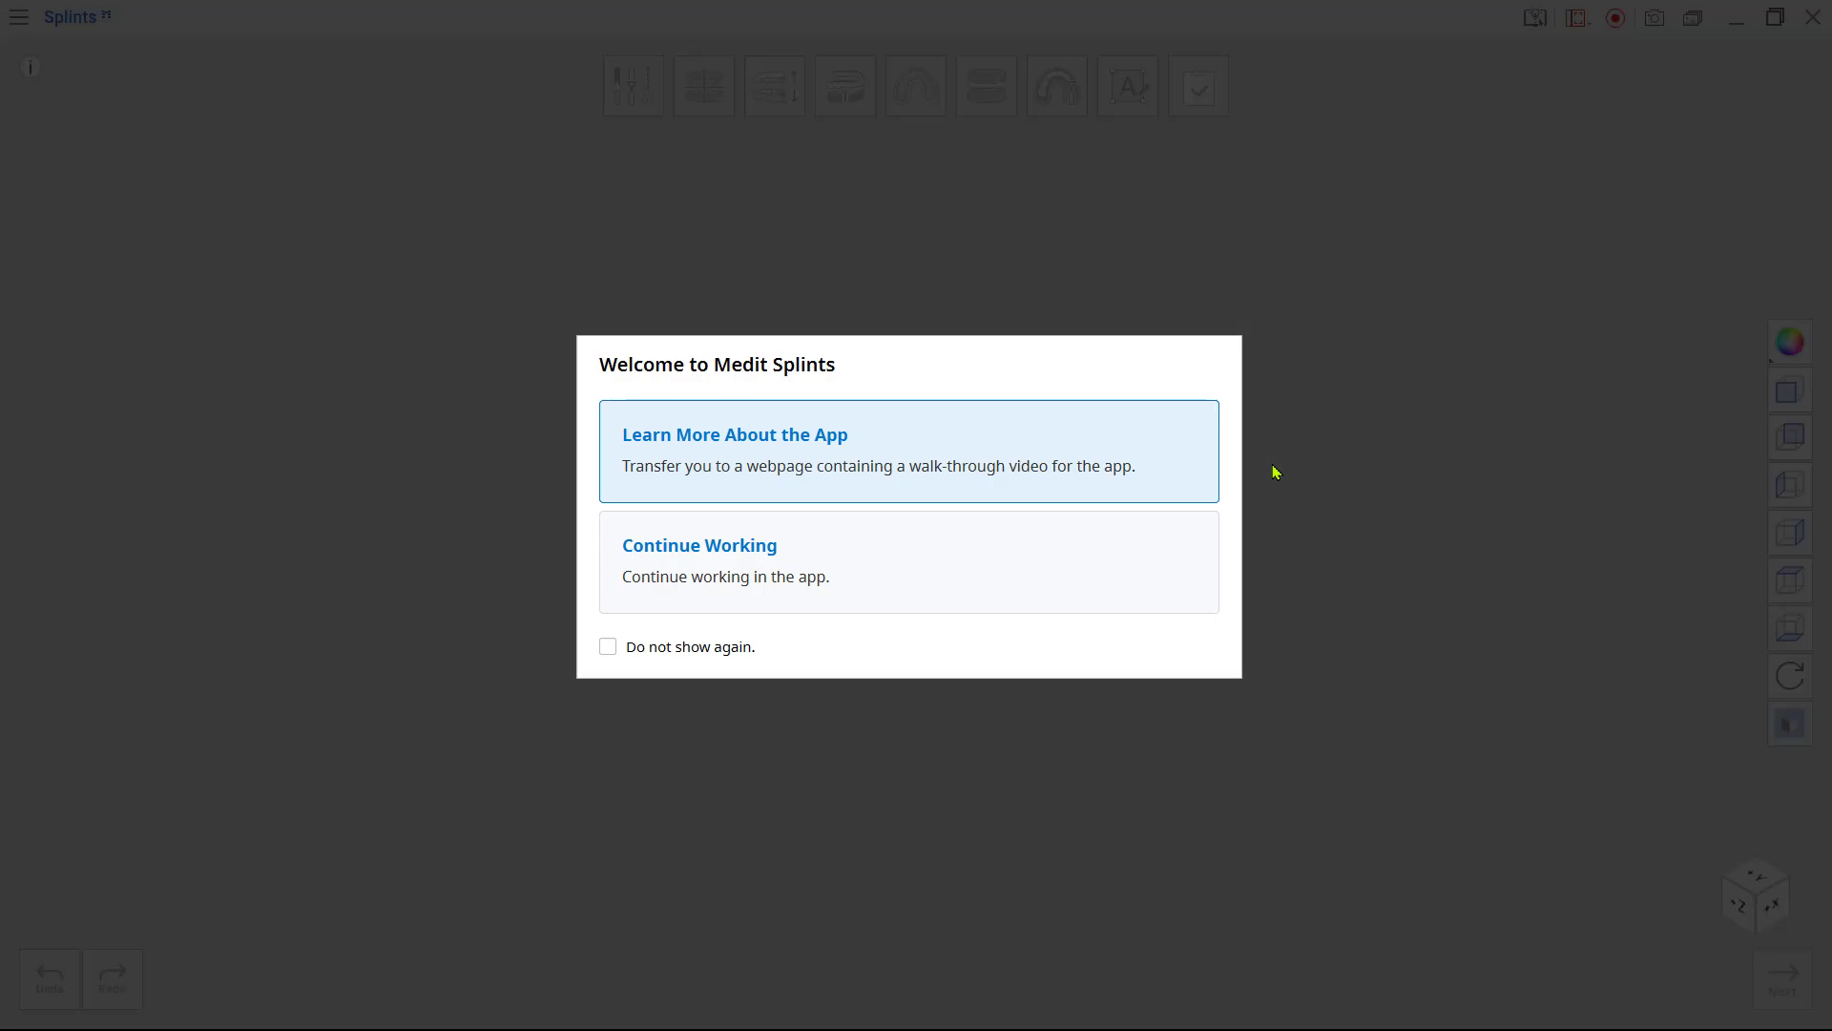
Continue working, accept the assigned maxilla and mandible scans, and confirm Maxilla as the splint arch
click(1149, 559)
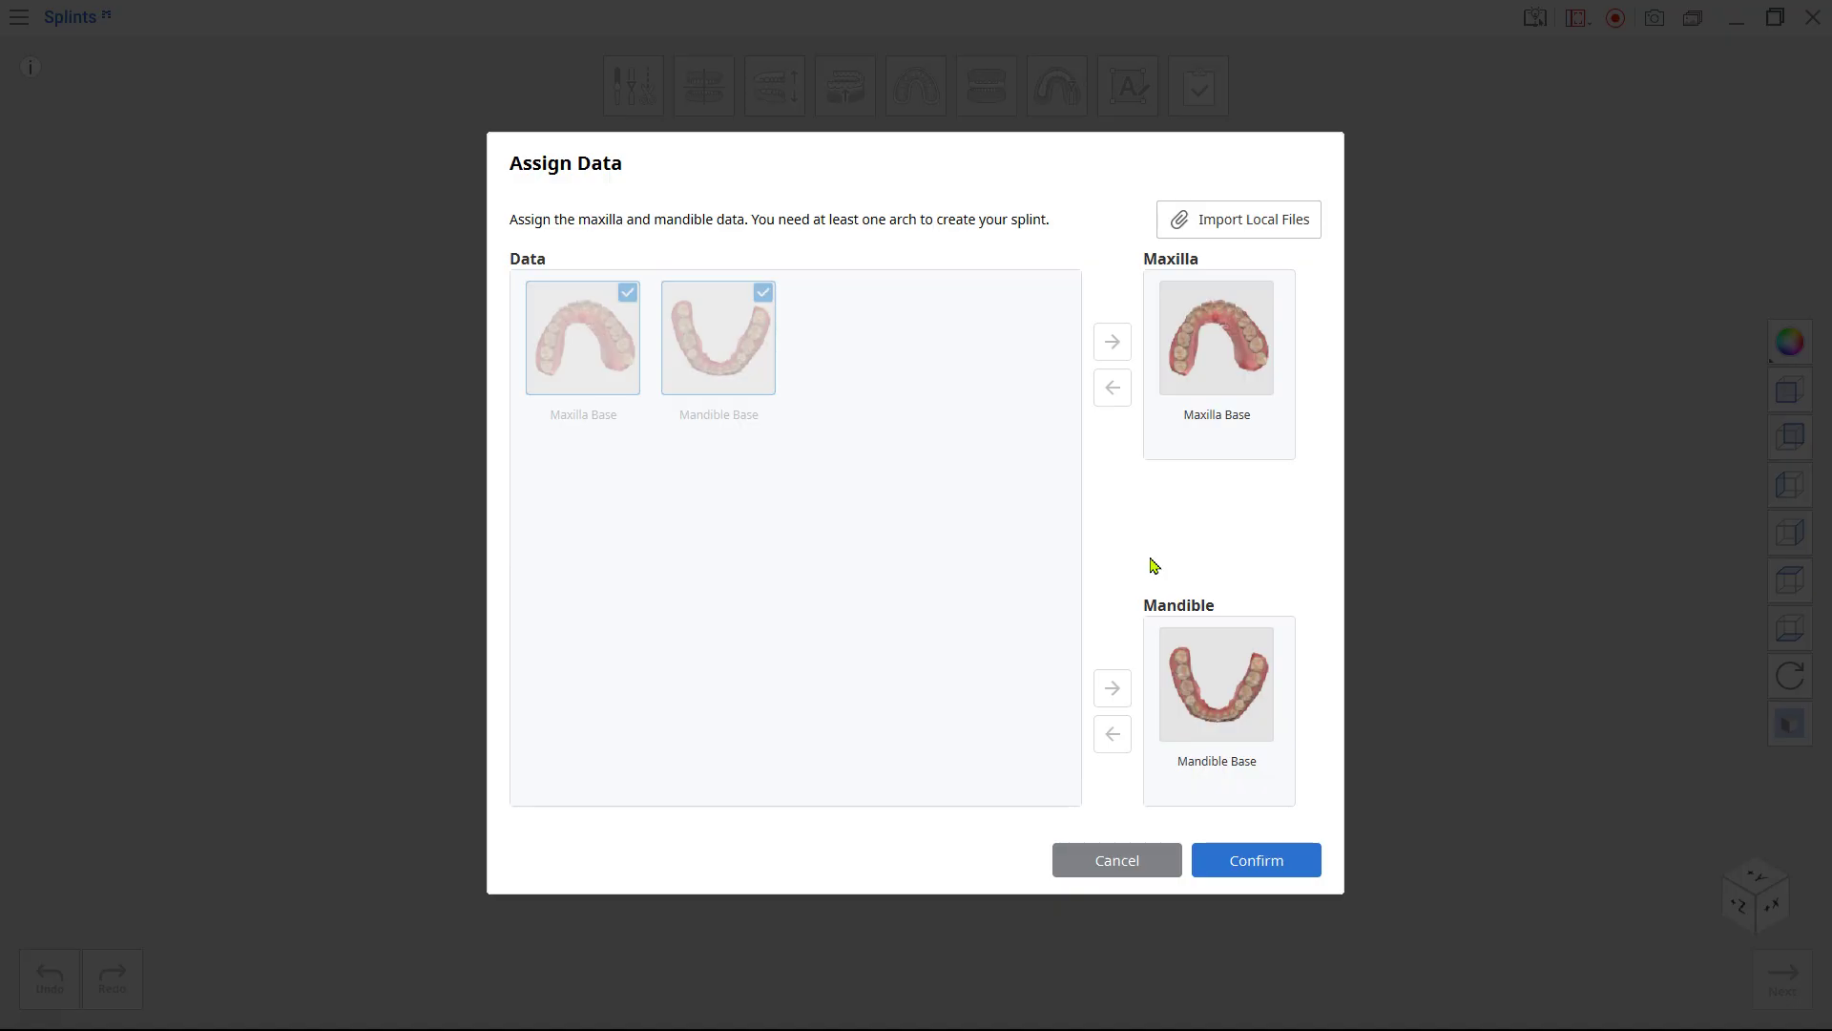
click(1253, 875)
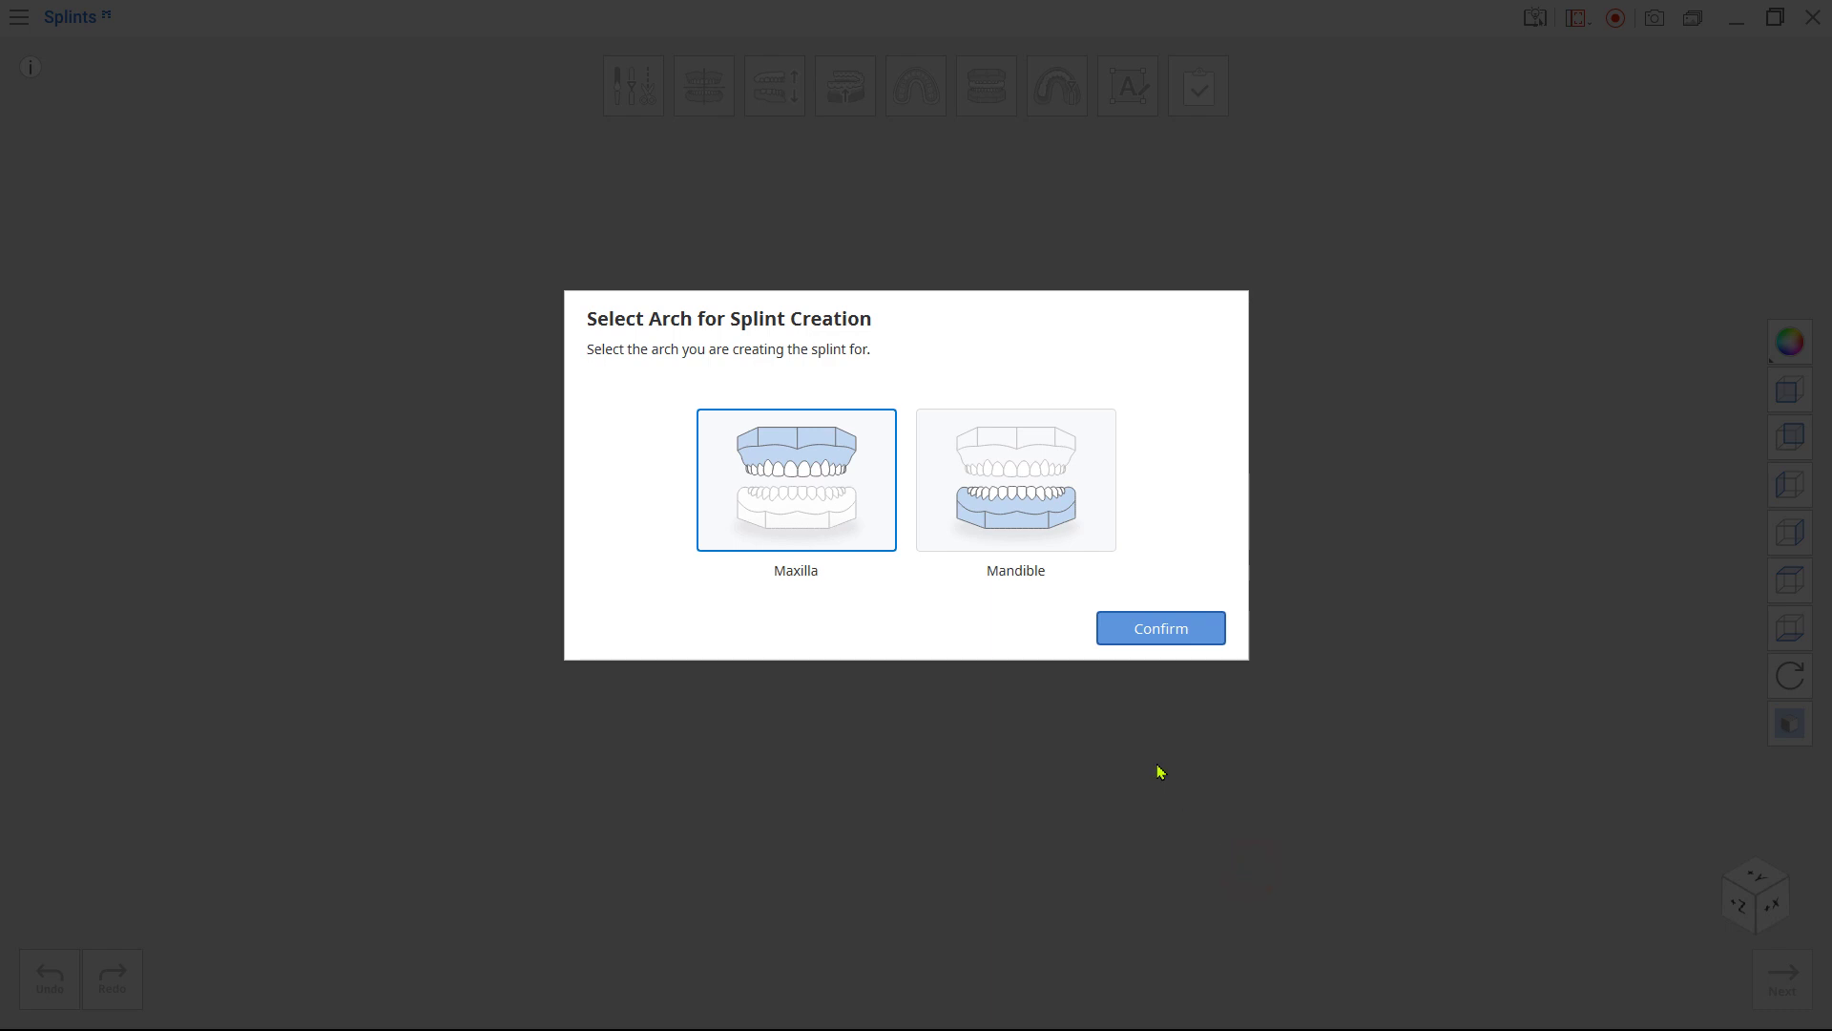
click(1131, 642)
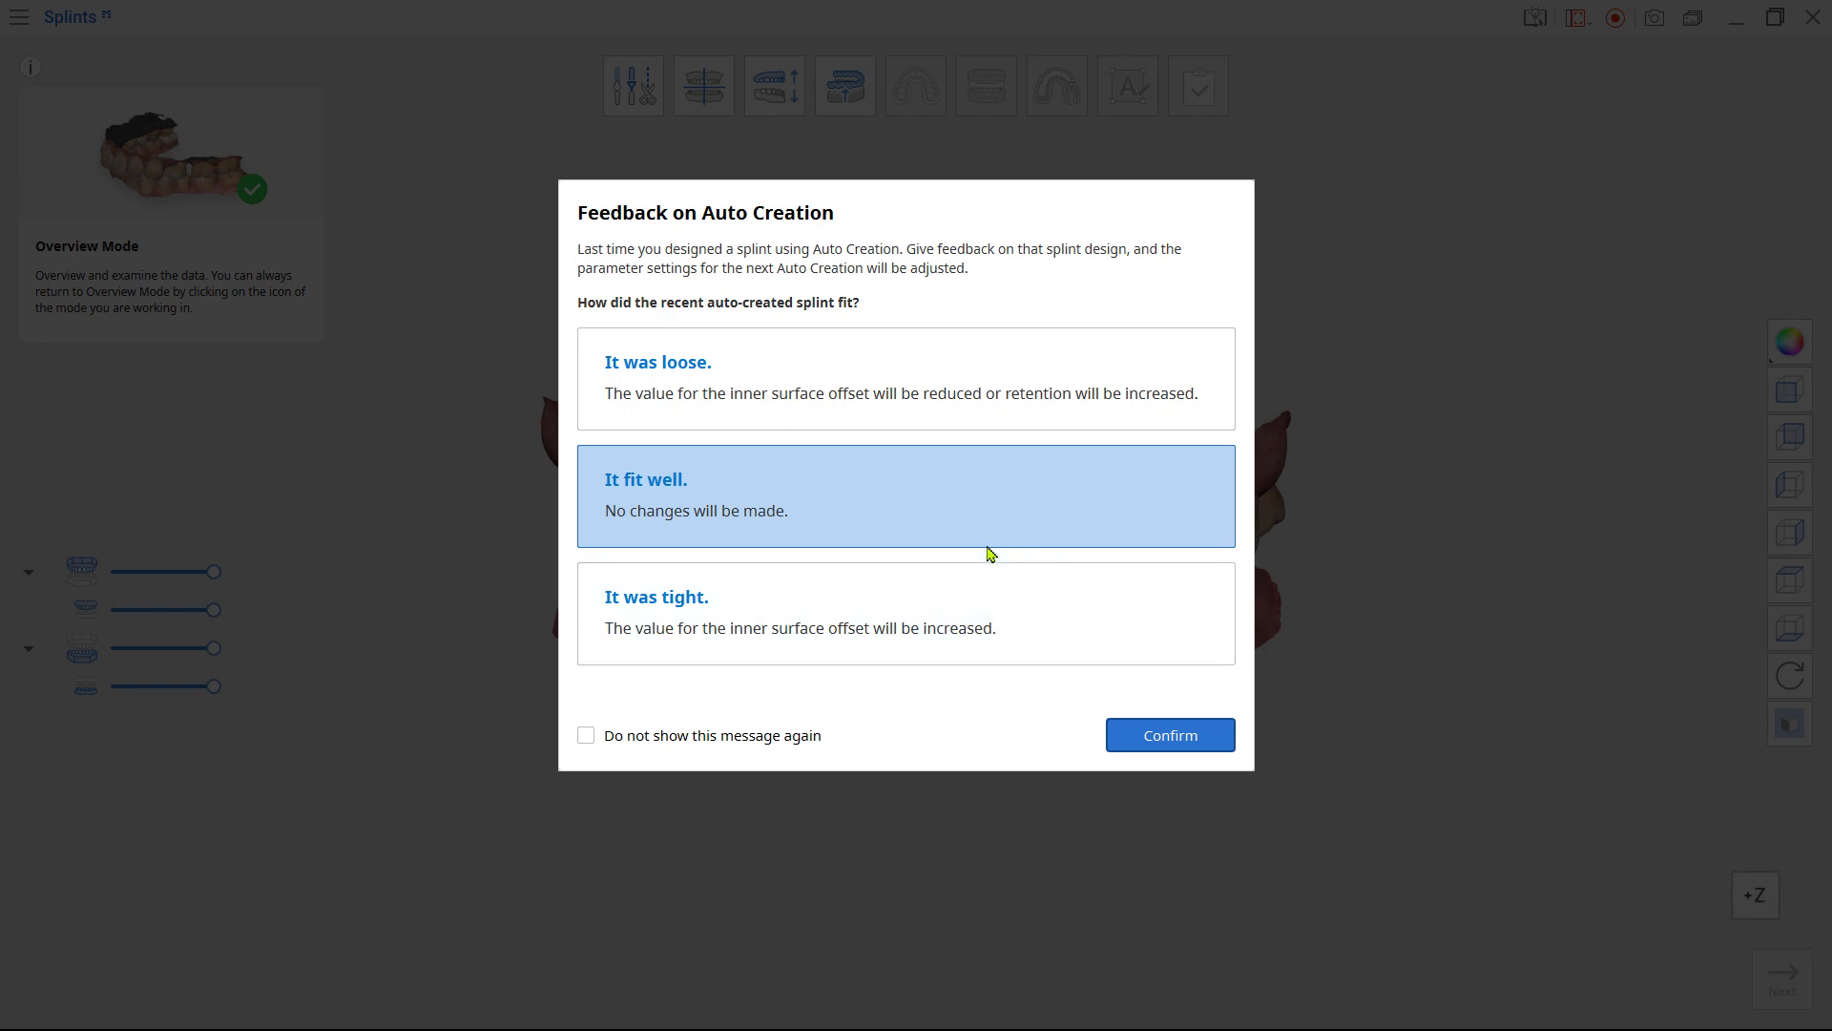
Submit 'It fit well.' as auto-creation feedback and bring up the Parameter Settings
click(989, 502)
click(1160, 746)
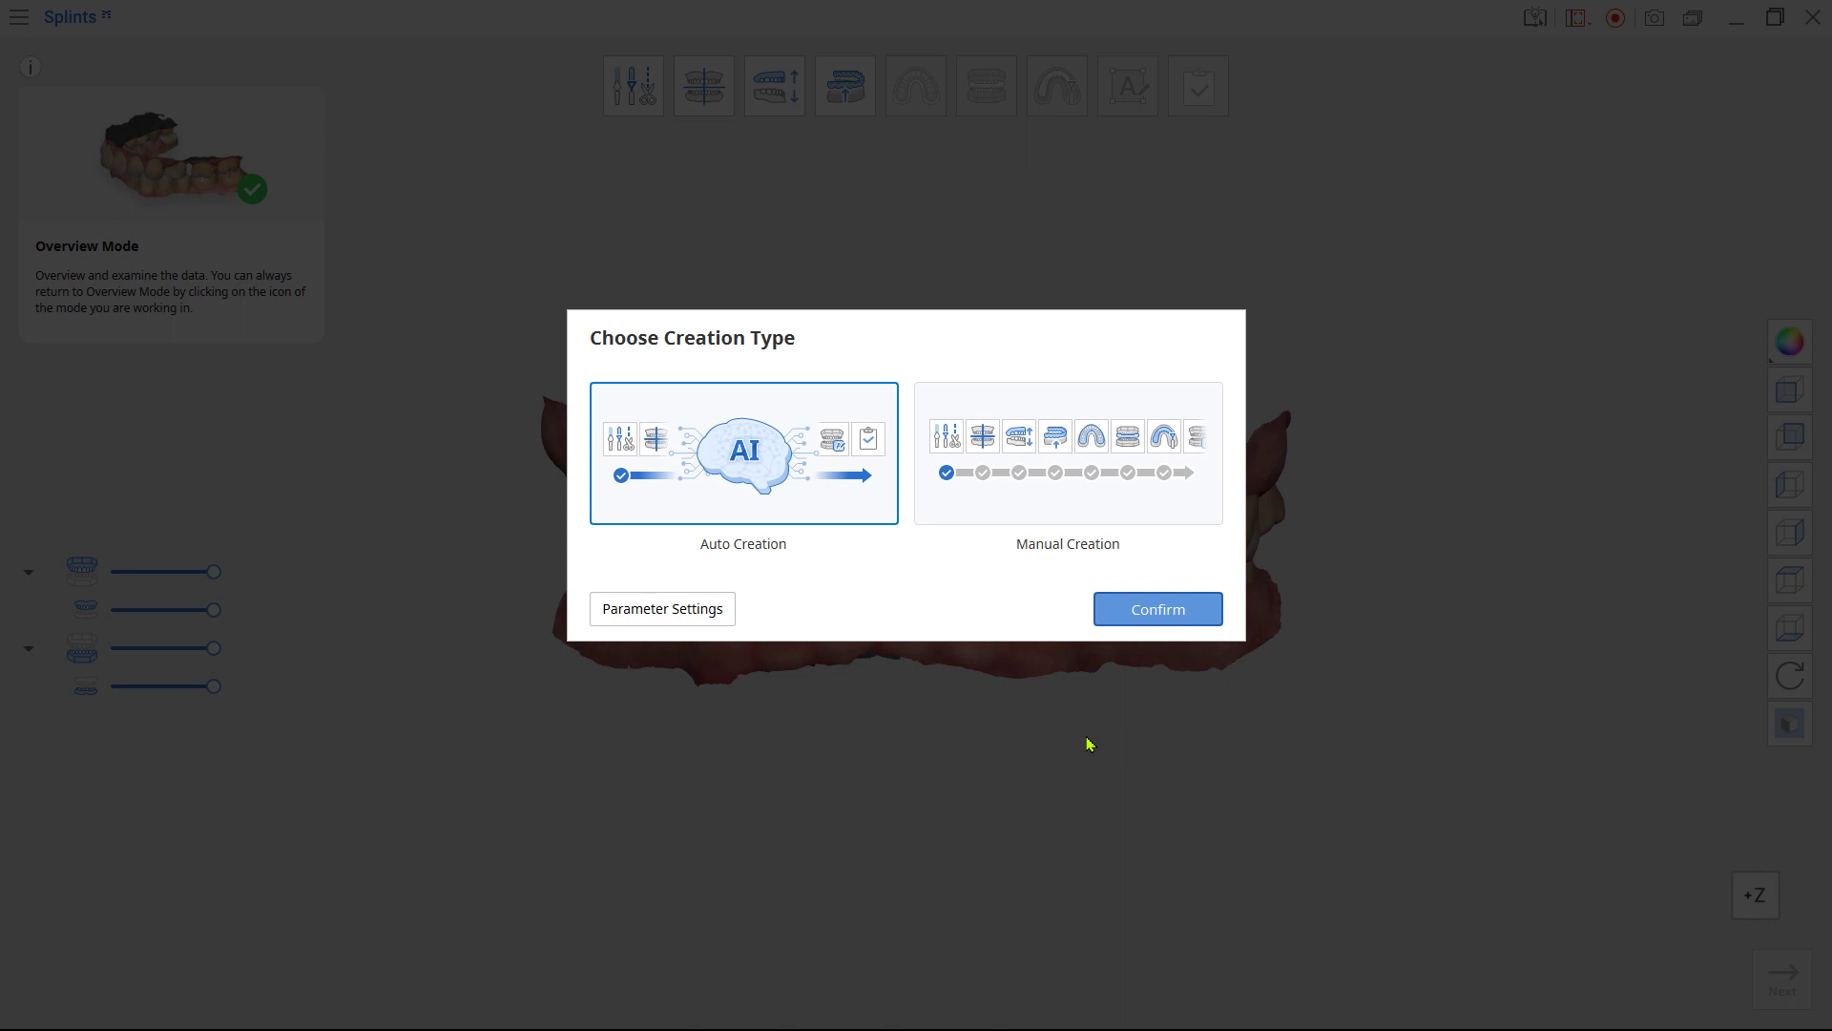
click(726, 620)
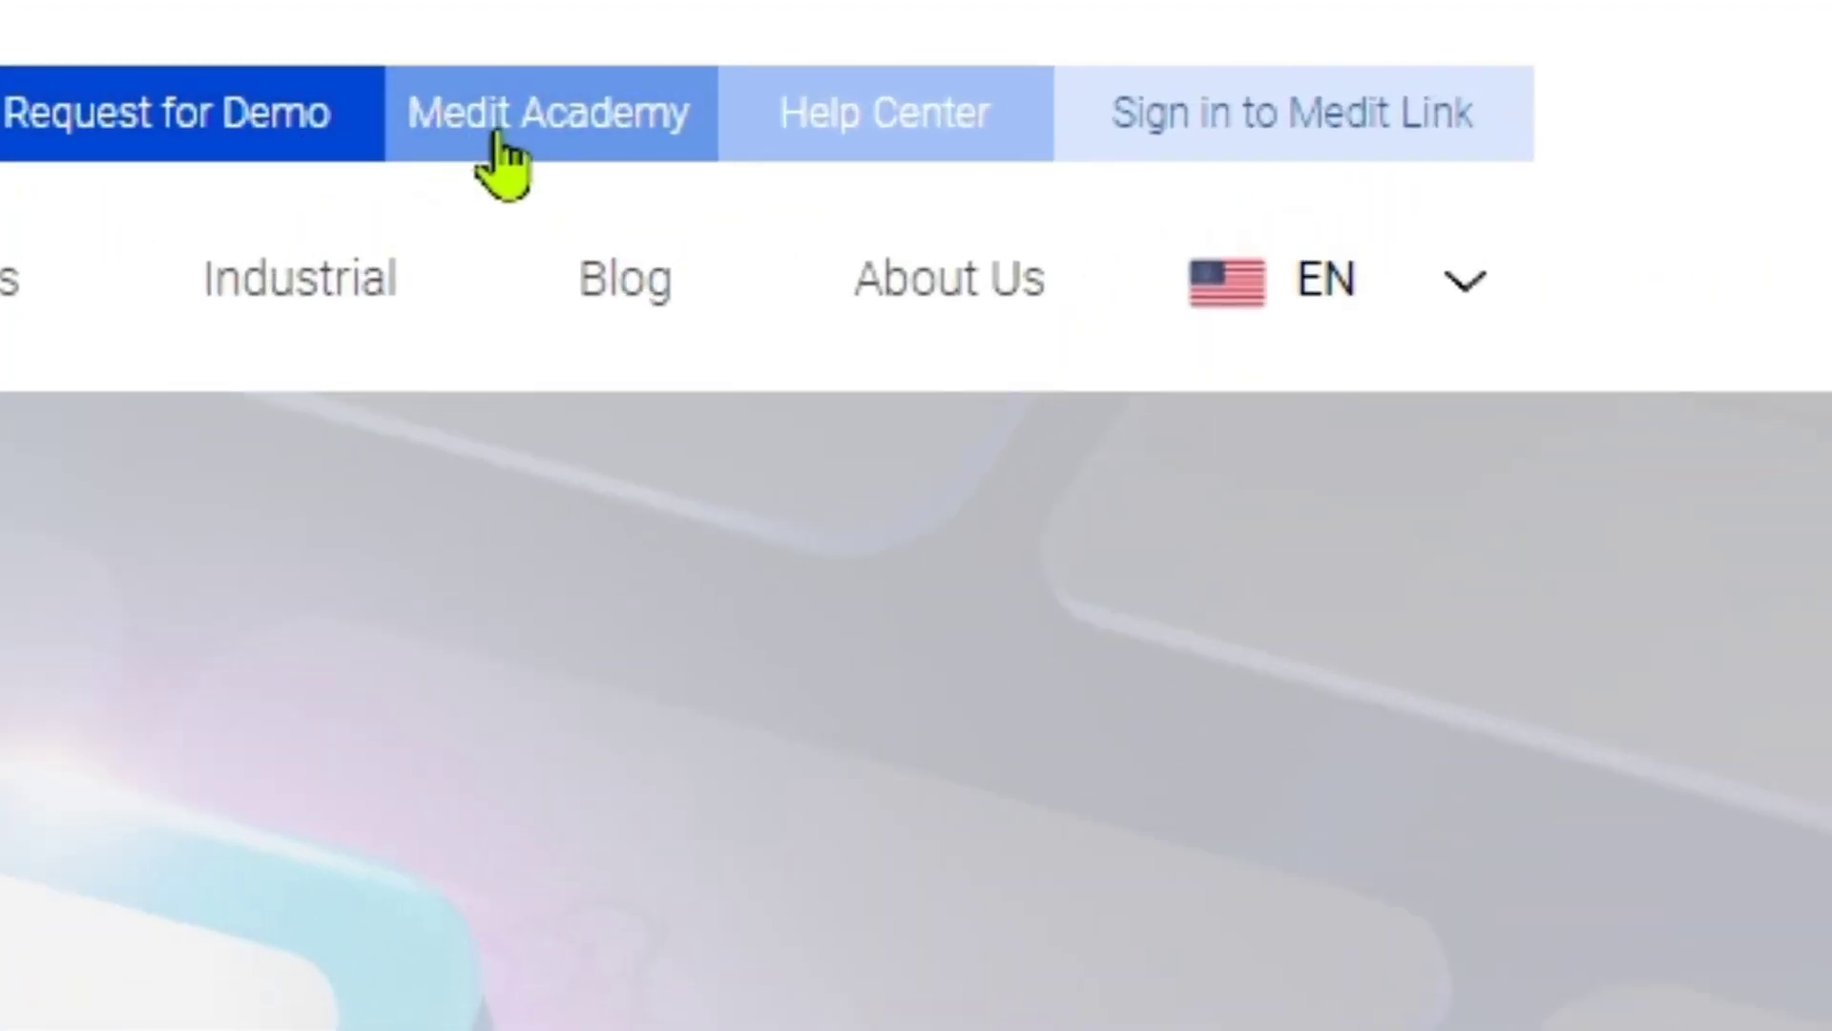
Read the NextDent presets in the Help Center's 'Configuring Medit Apps for 3D printing' article
click(849, 107)
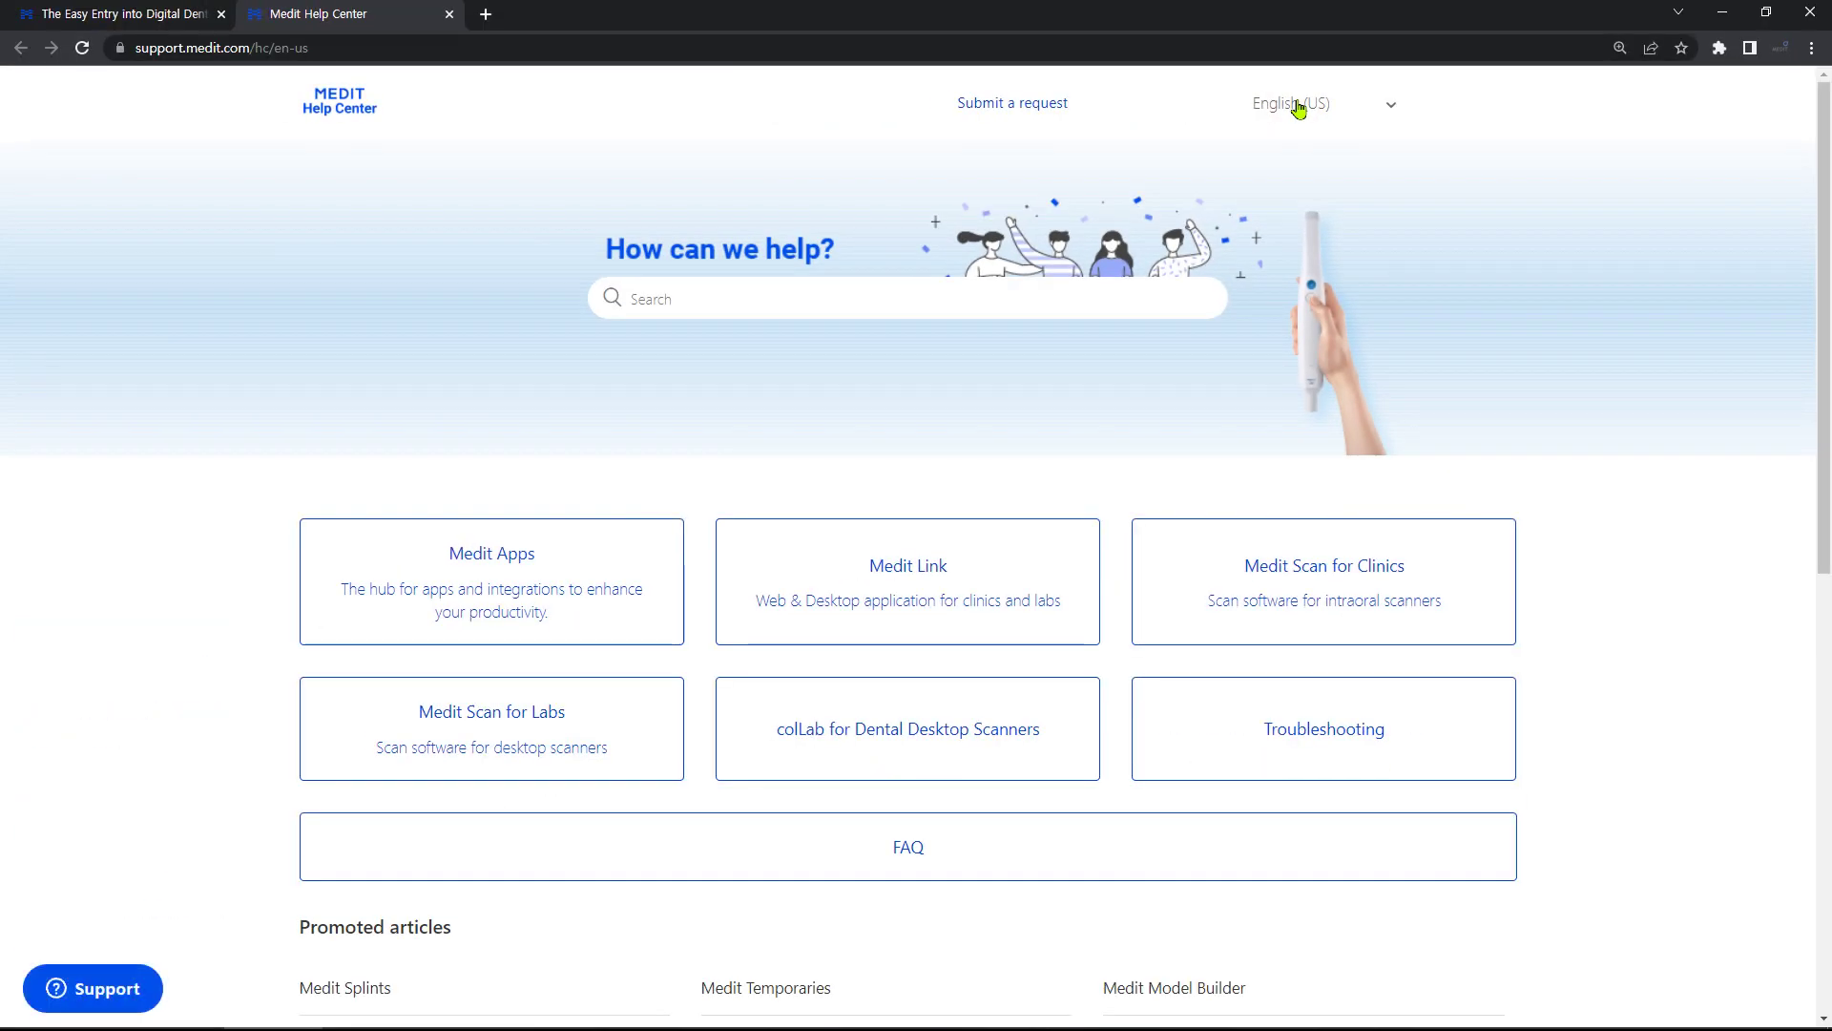
click(591, 587)
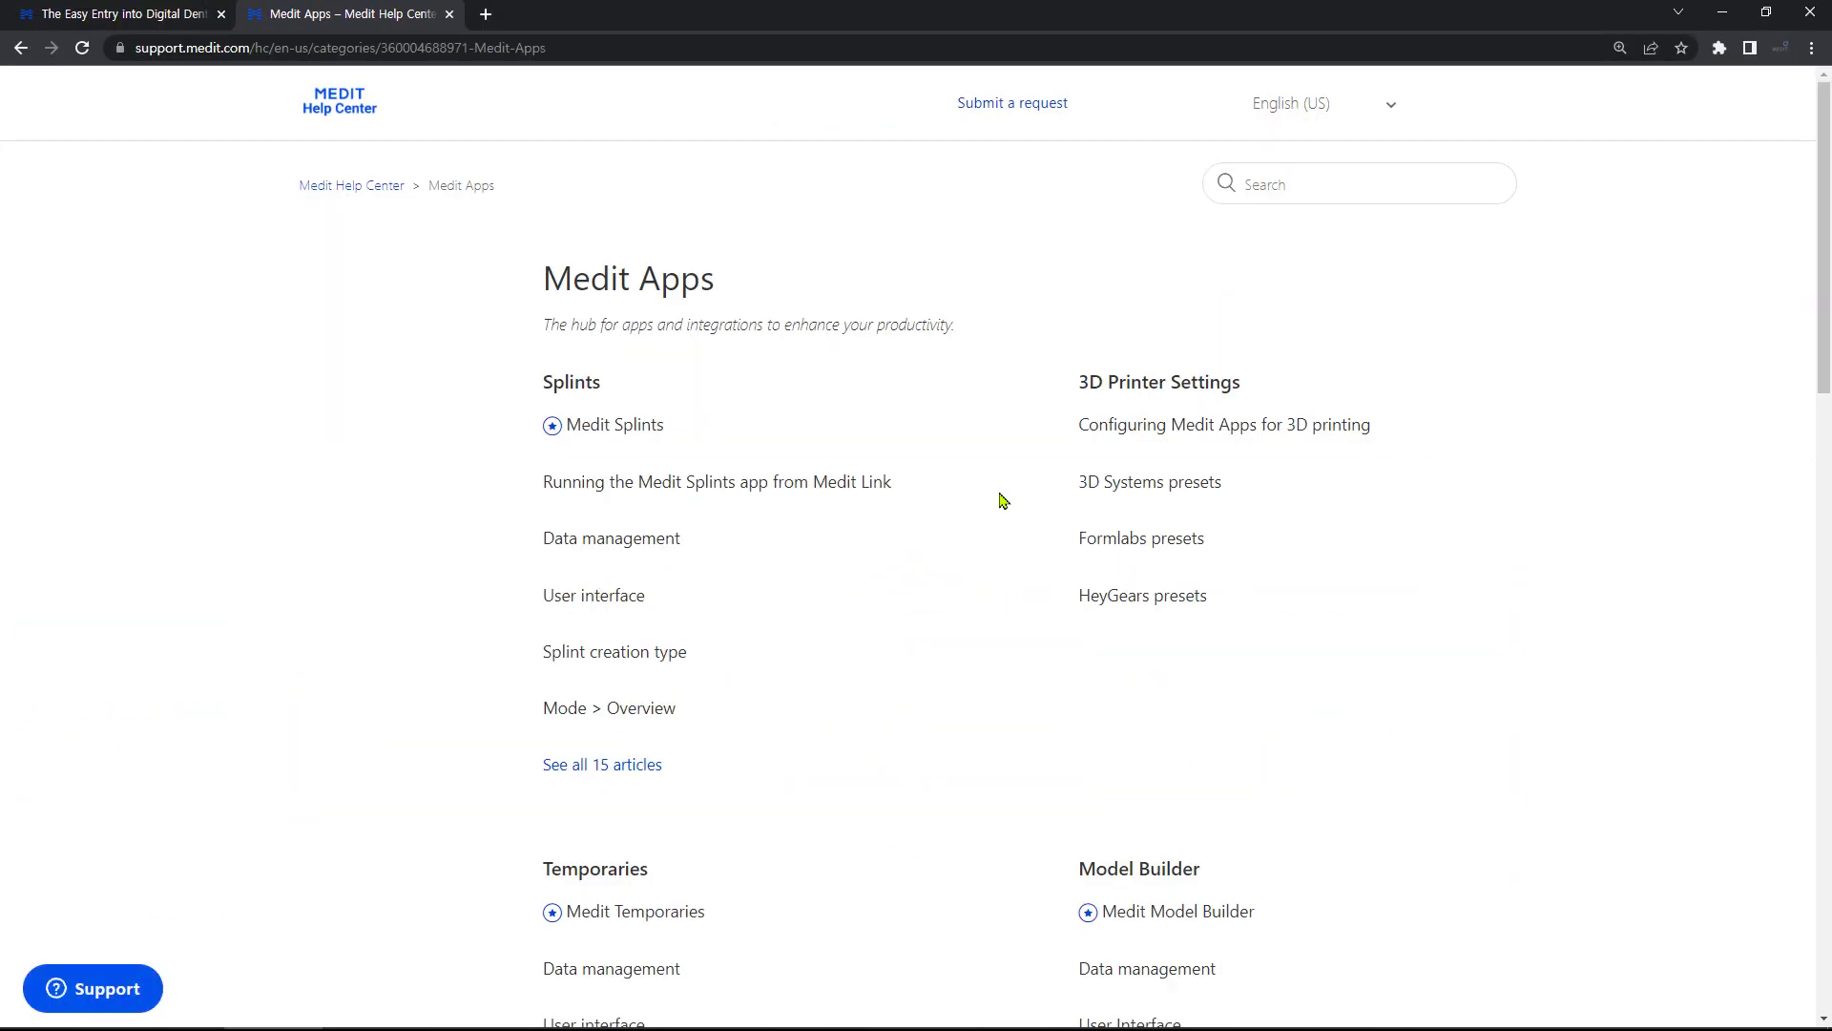
click(1159, 423)
scroll(1080, 487, down, 1)
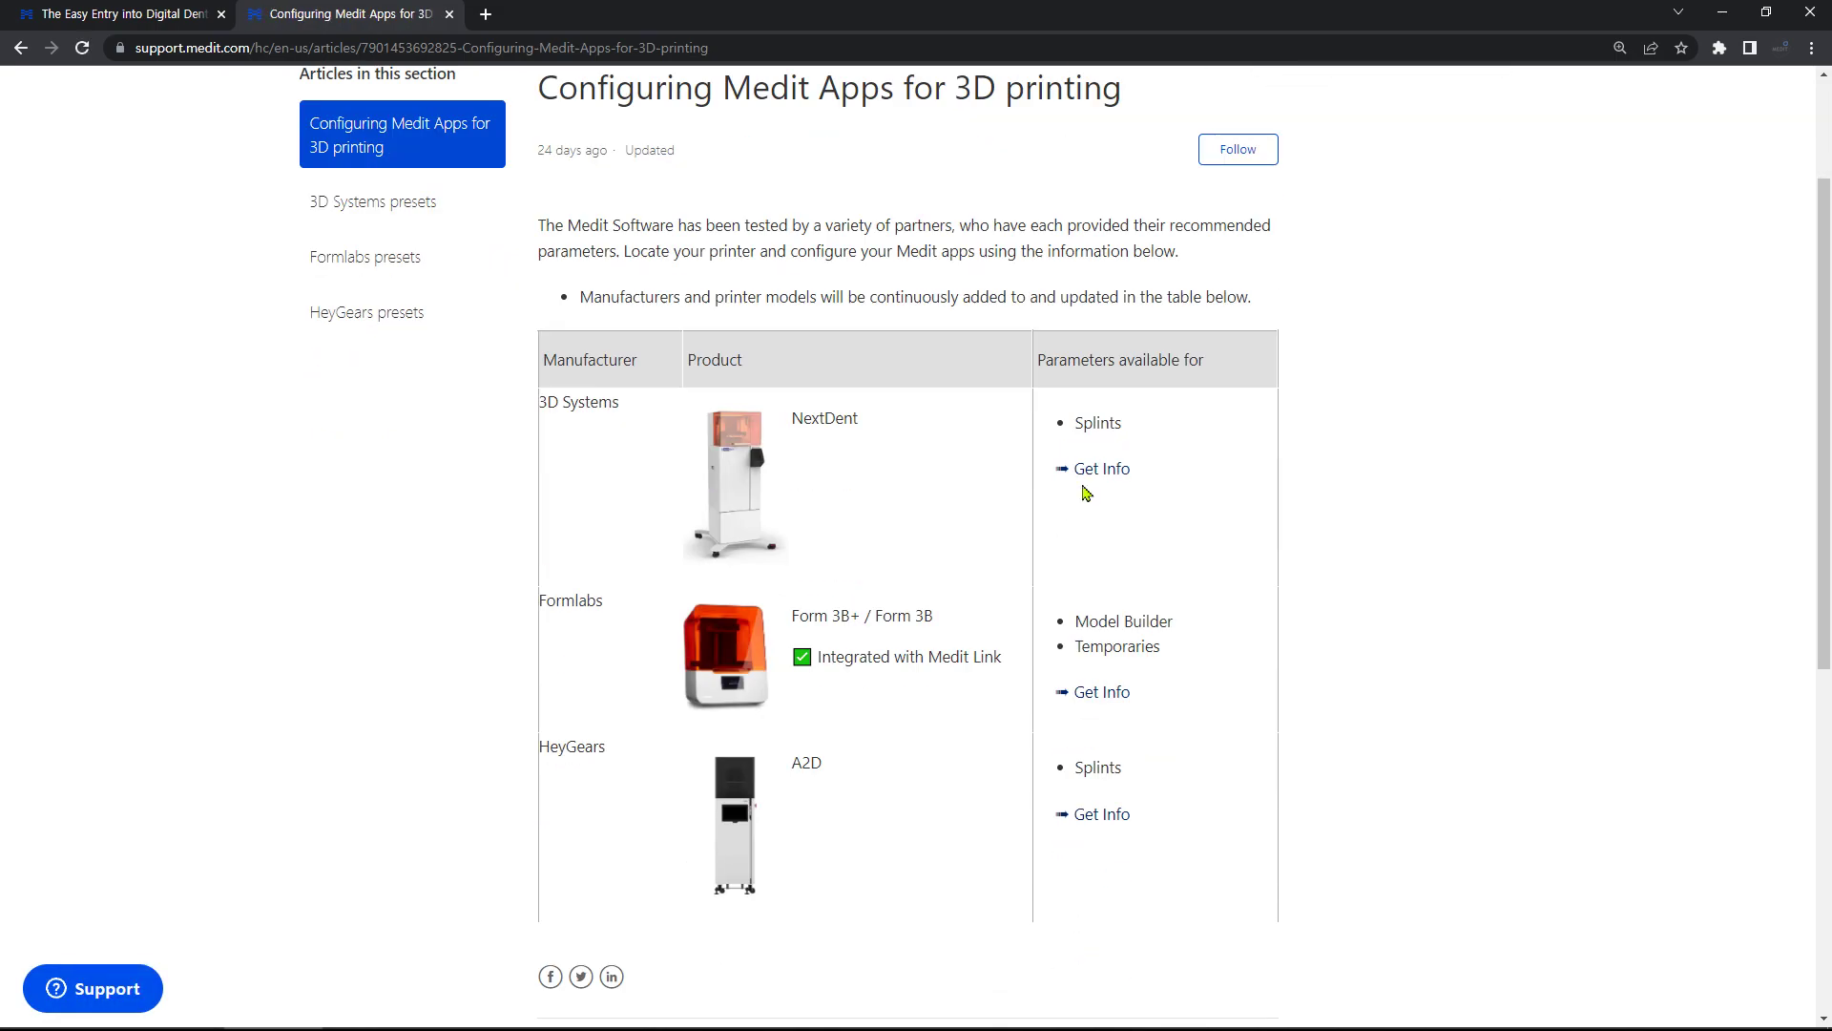
click(1092, 471)
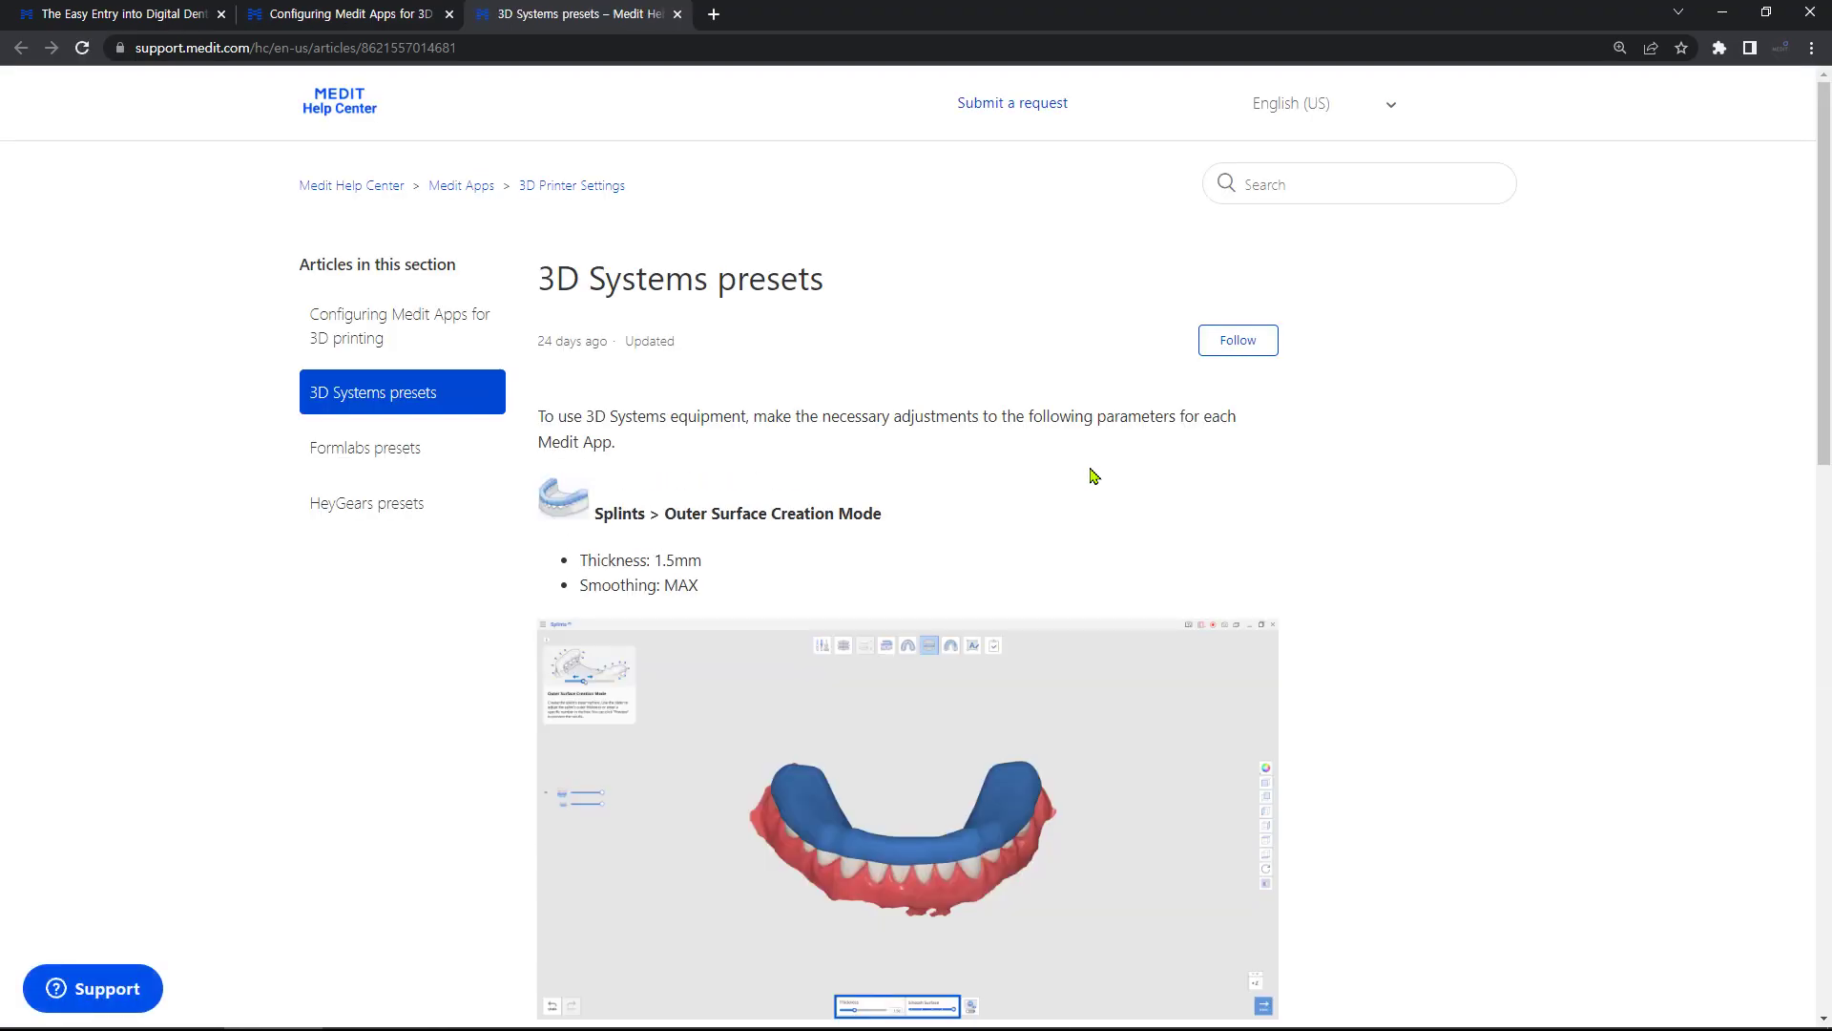
scroll(1093, 475, down, 10)
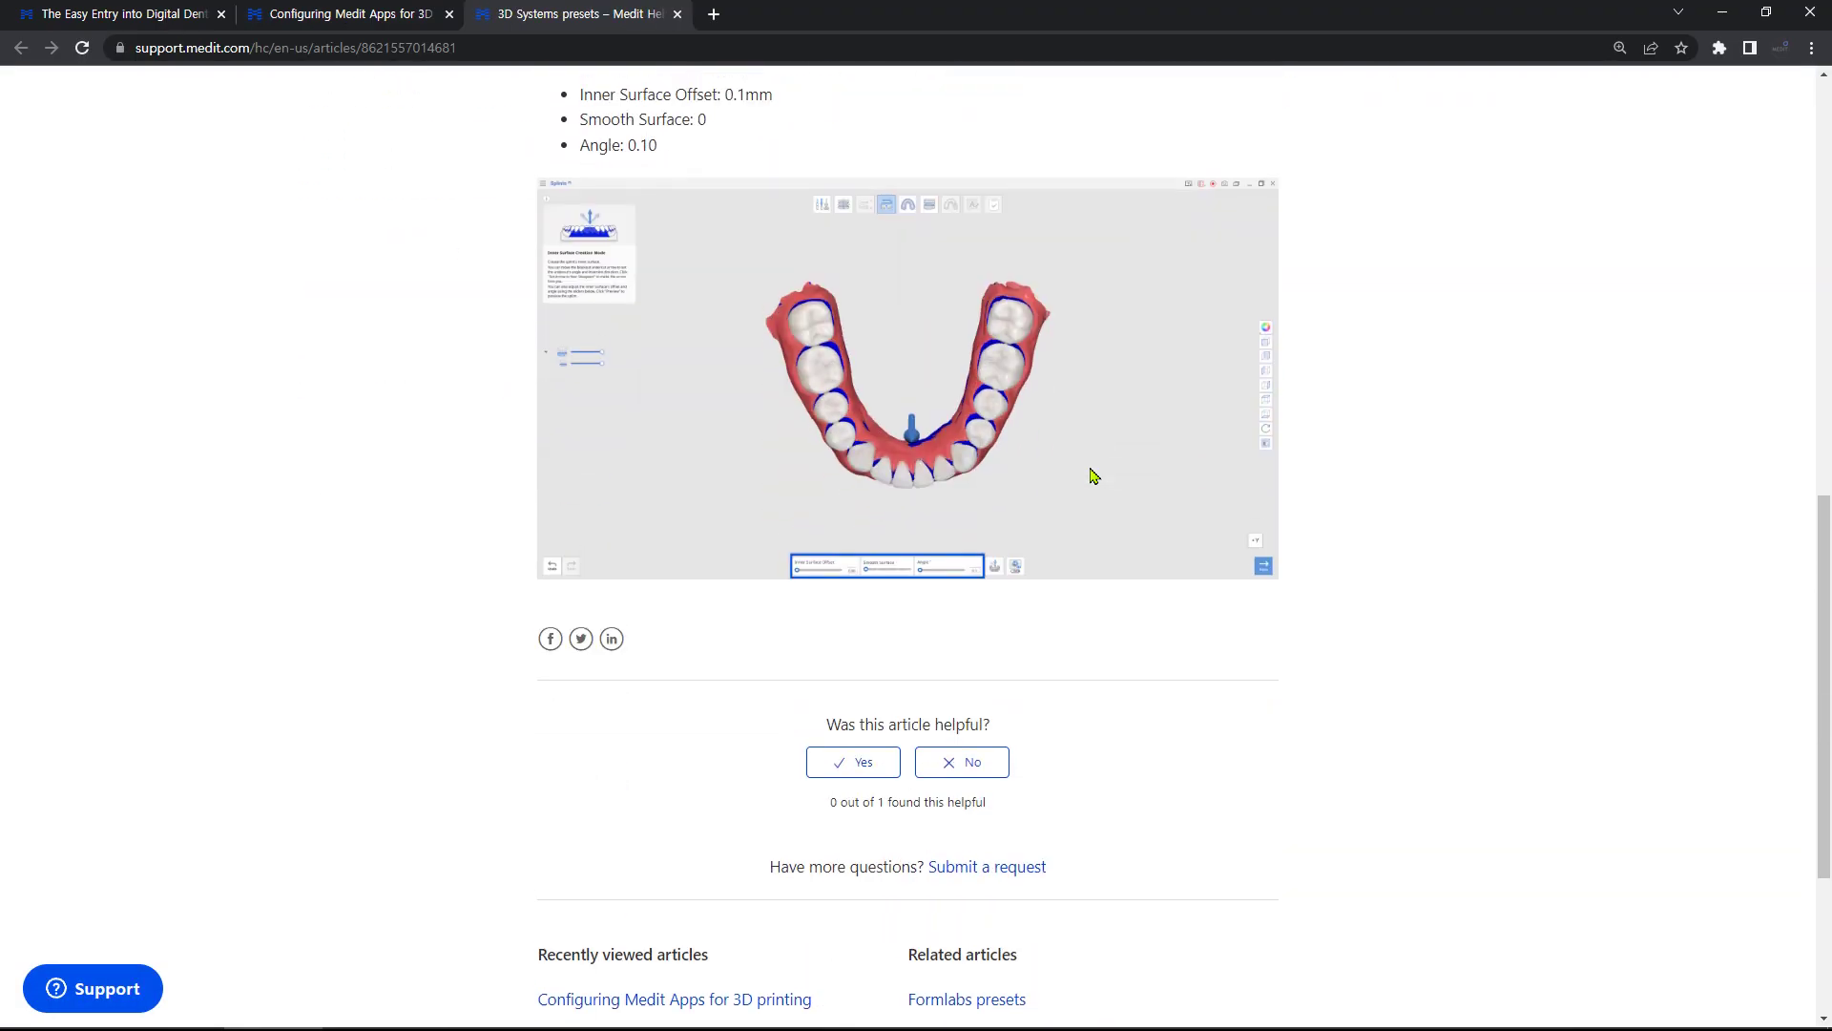
scroll(1093, 475, up, 3)
scroll(1094, 475, up, 3)
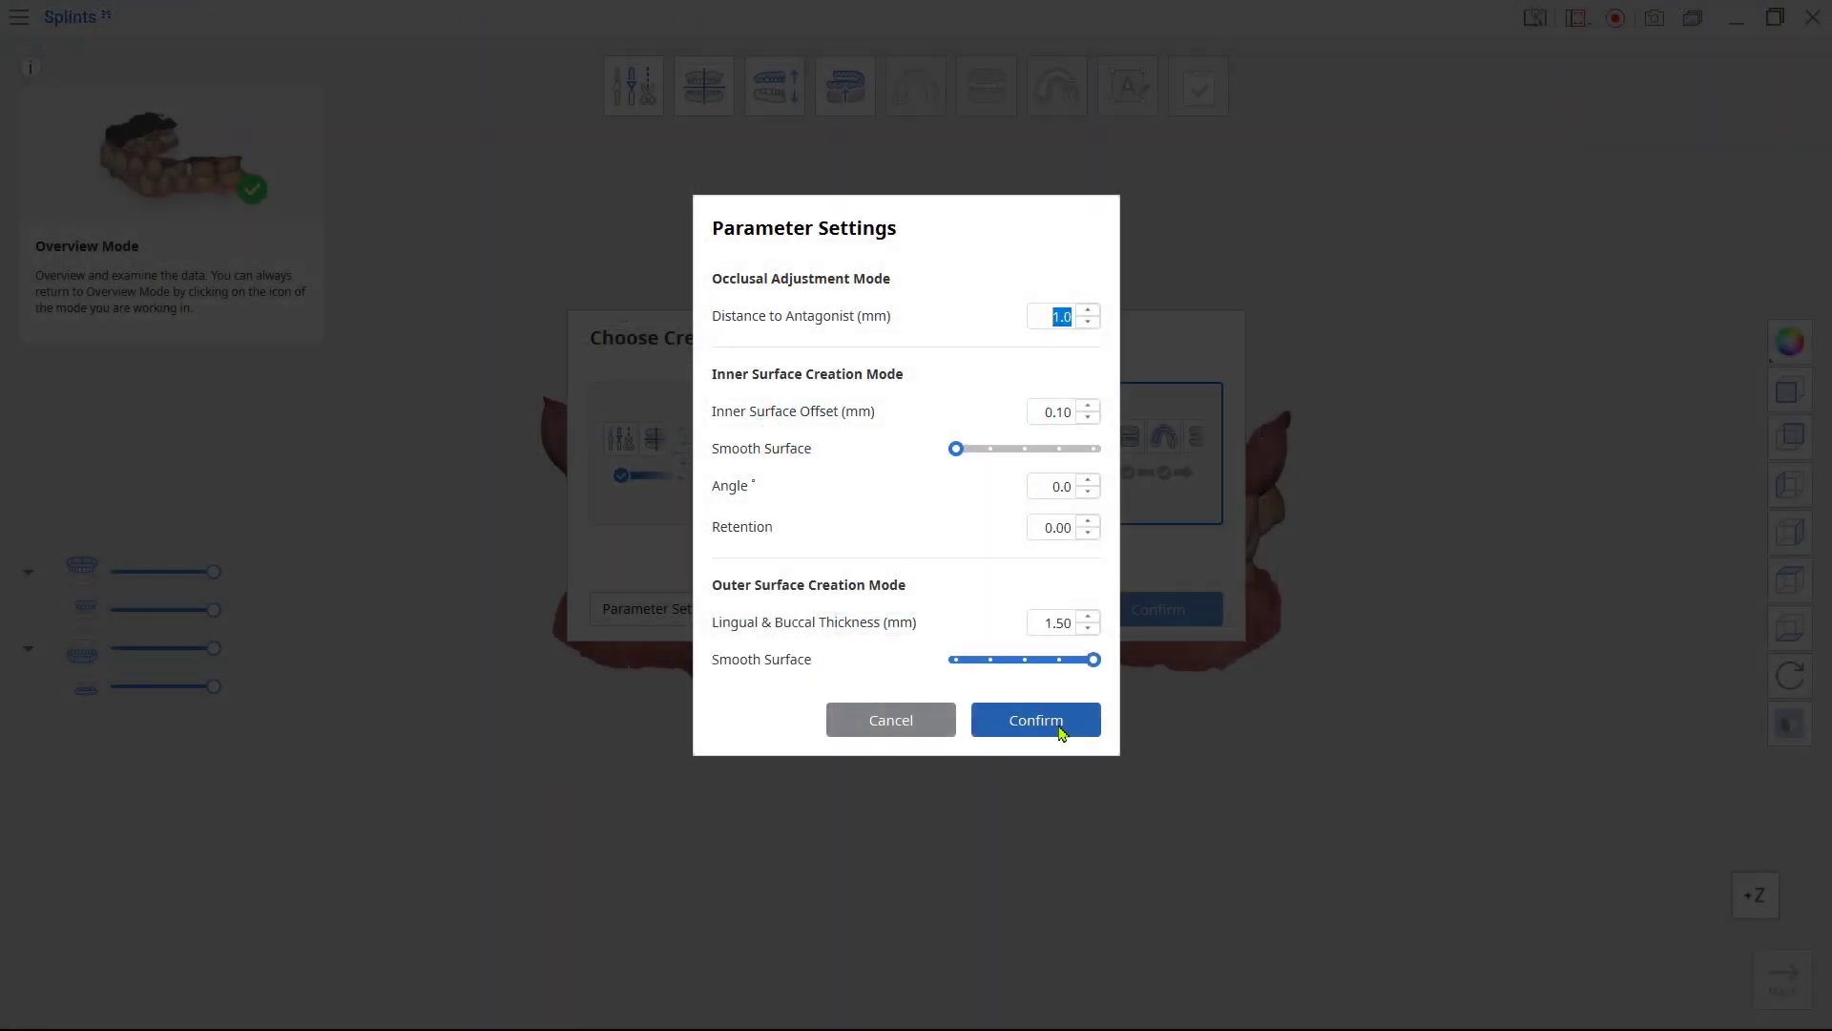
Accept the creation parameters and start a Manual Creation splint design
click(1060, 723)
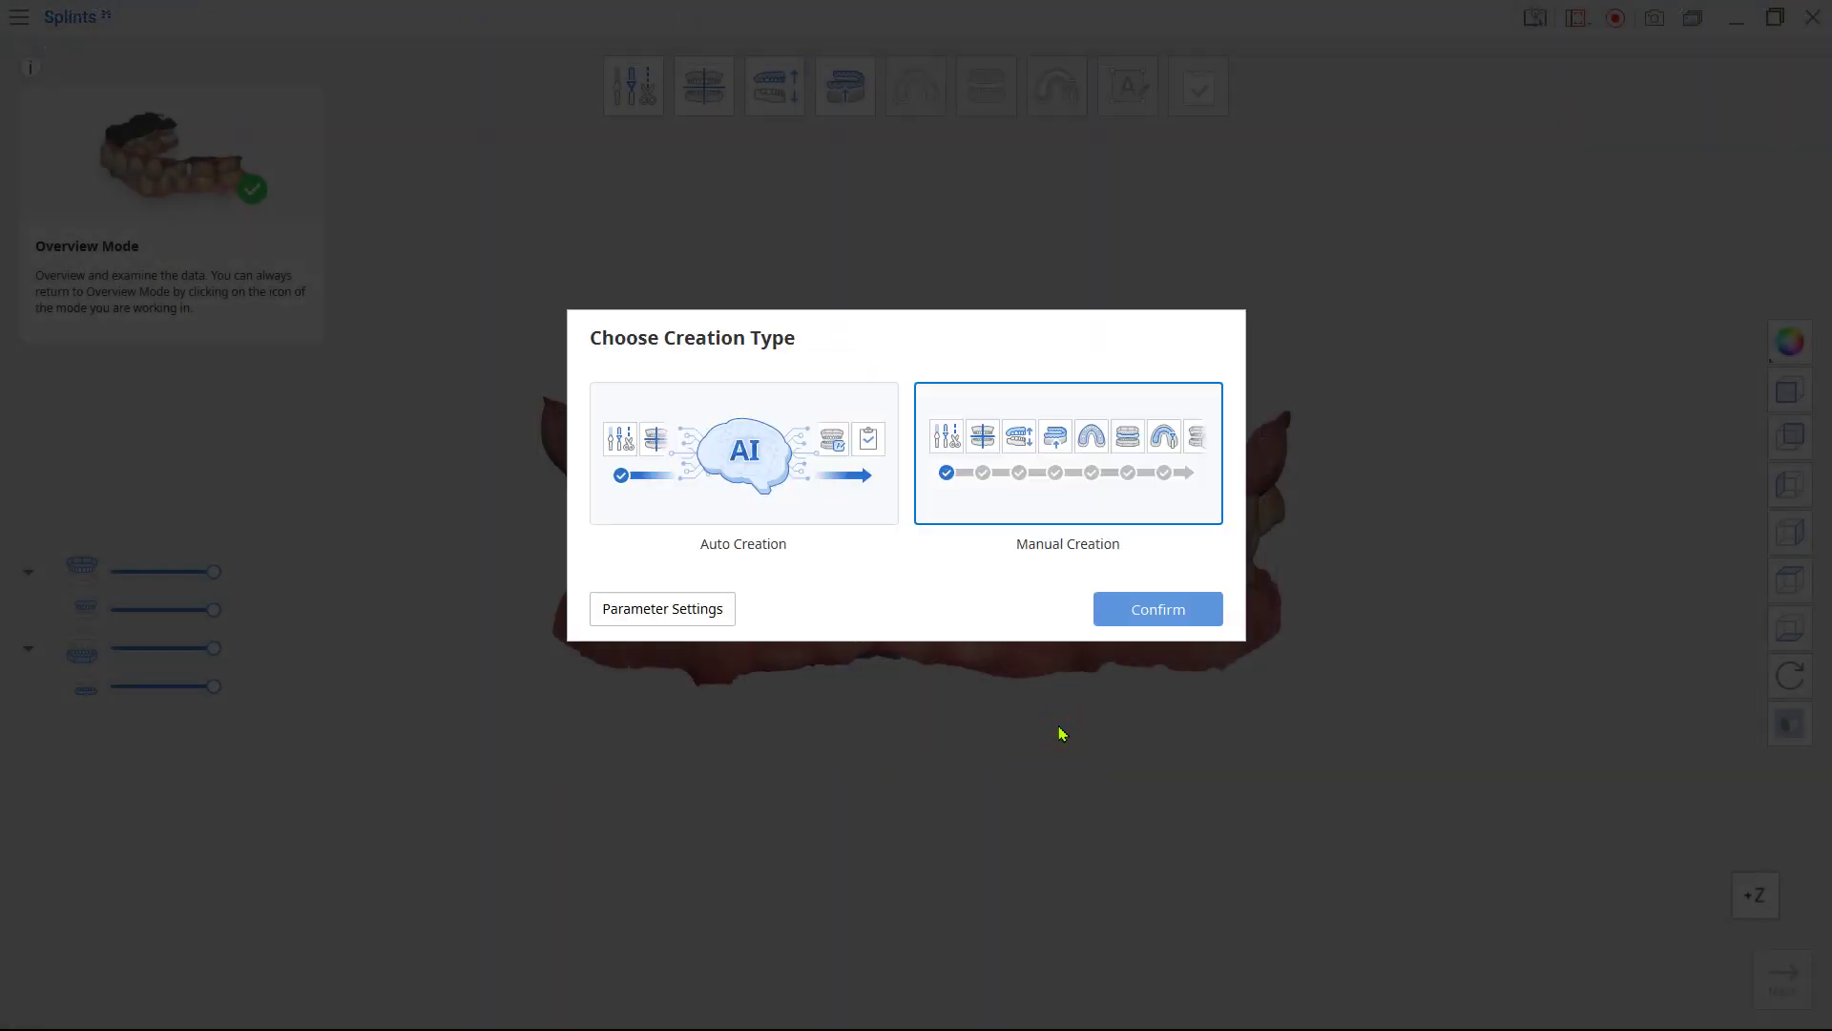
click(1076, 511)
click(1128, 617)
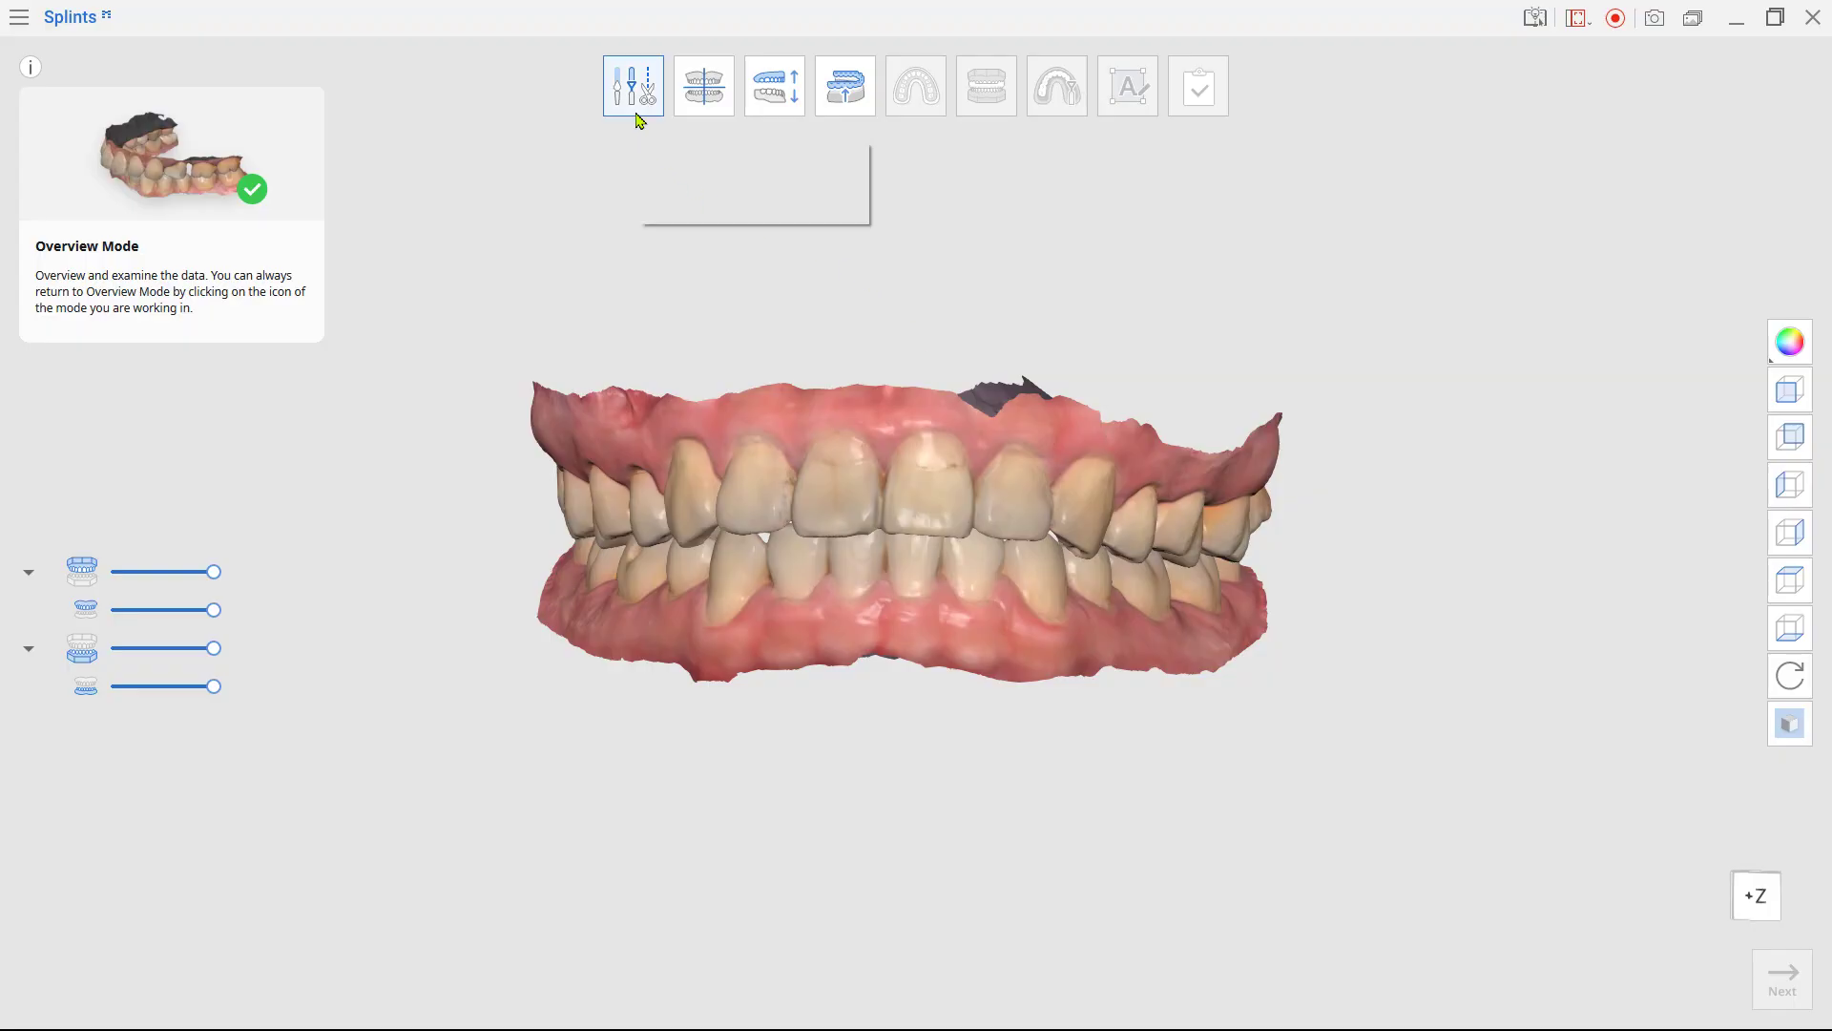
Outline the stray dark fragment above the upper gums with a polyline and delete it
click(639, 122)
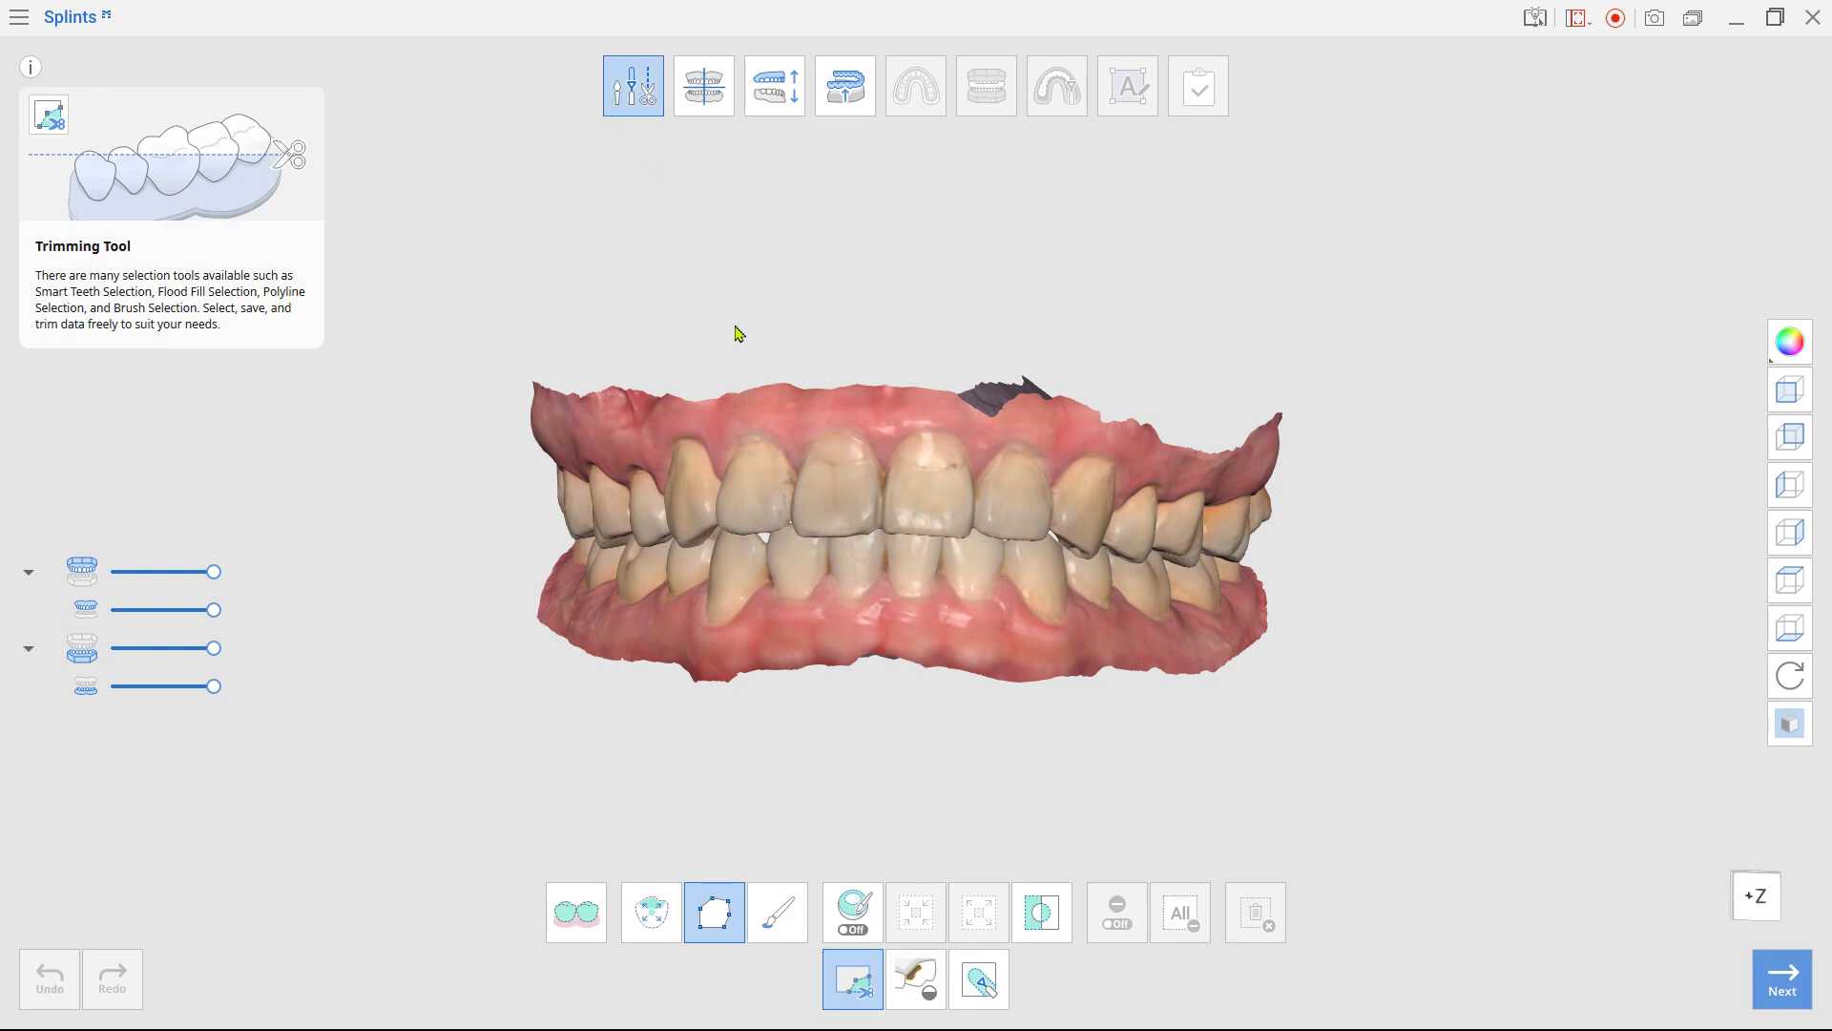
click(916, 331)
click(1107, 340)
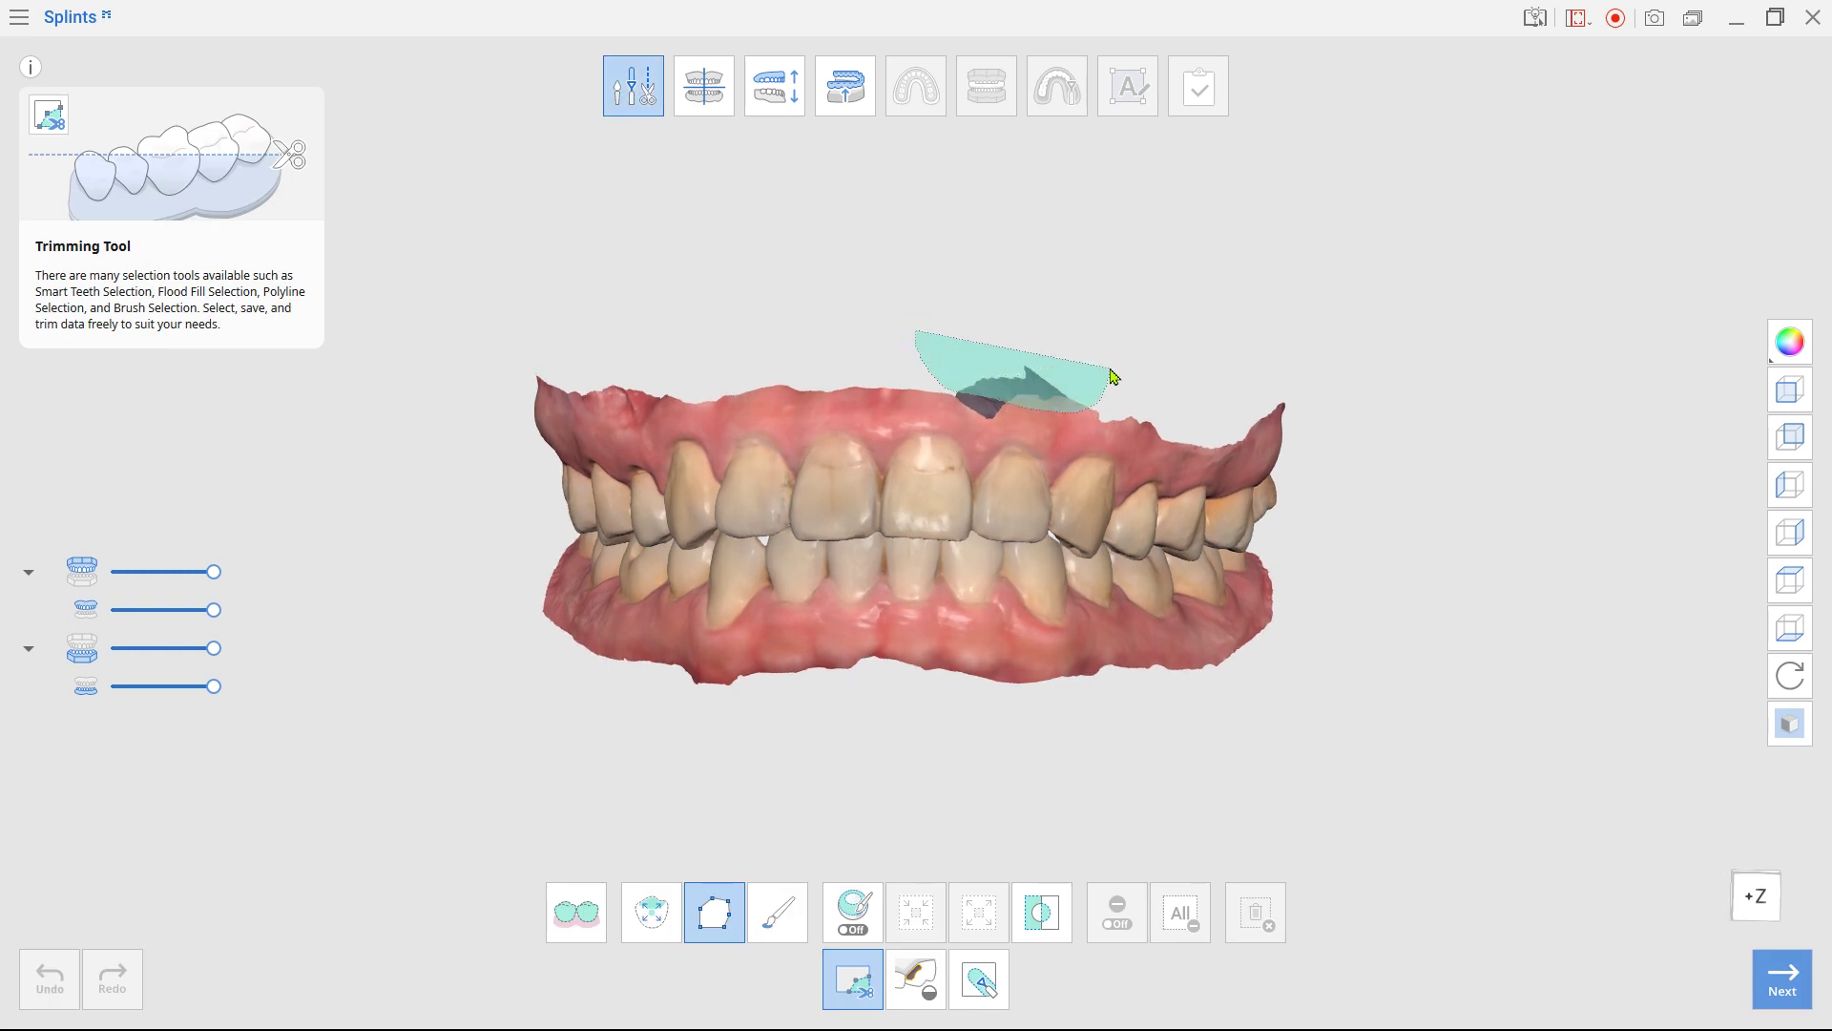
double_click(1118, 409)
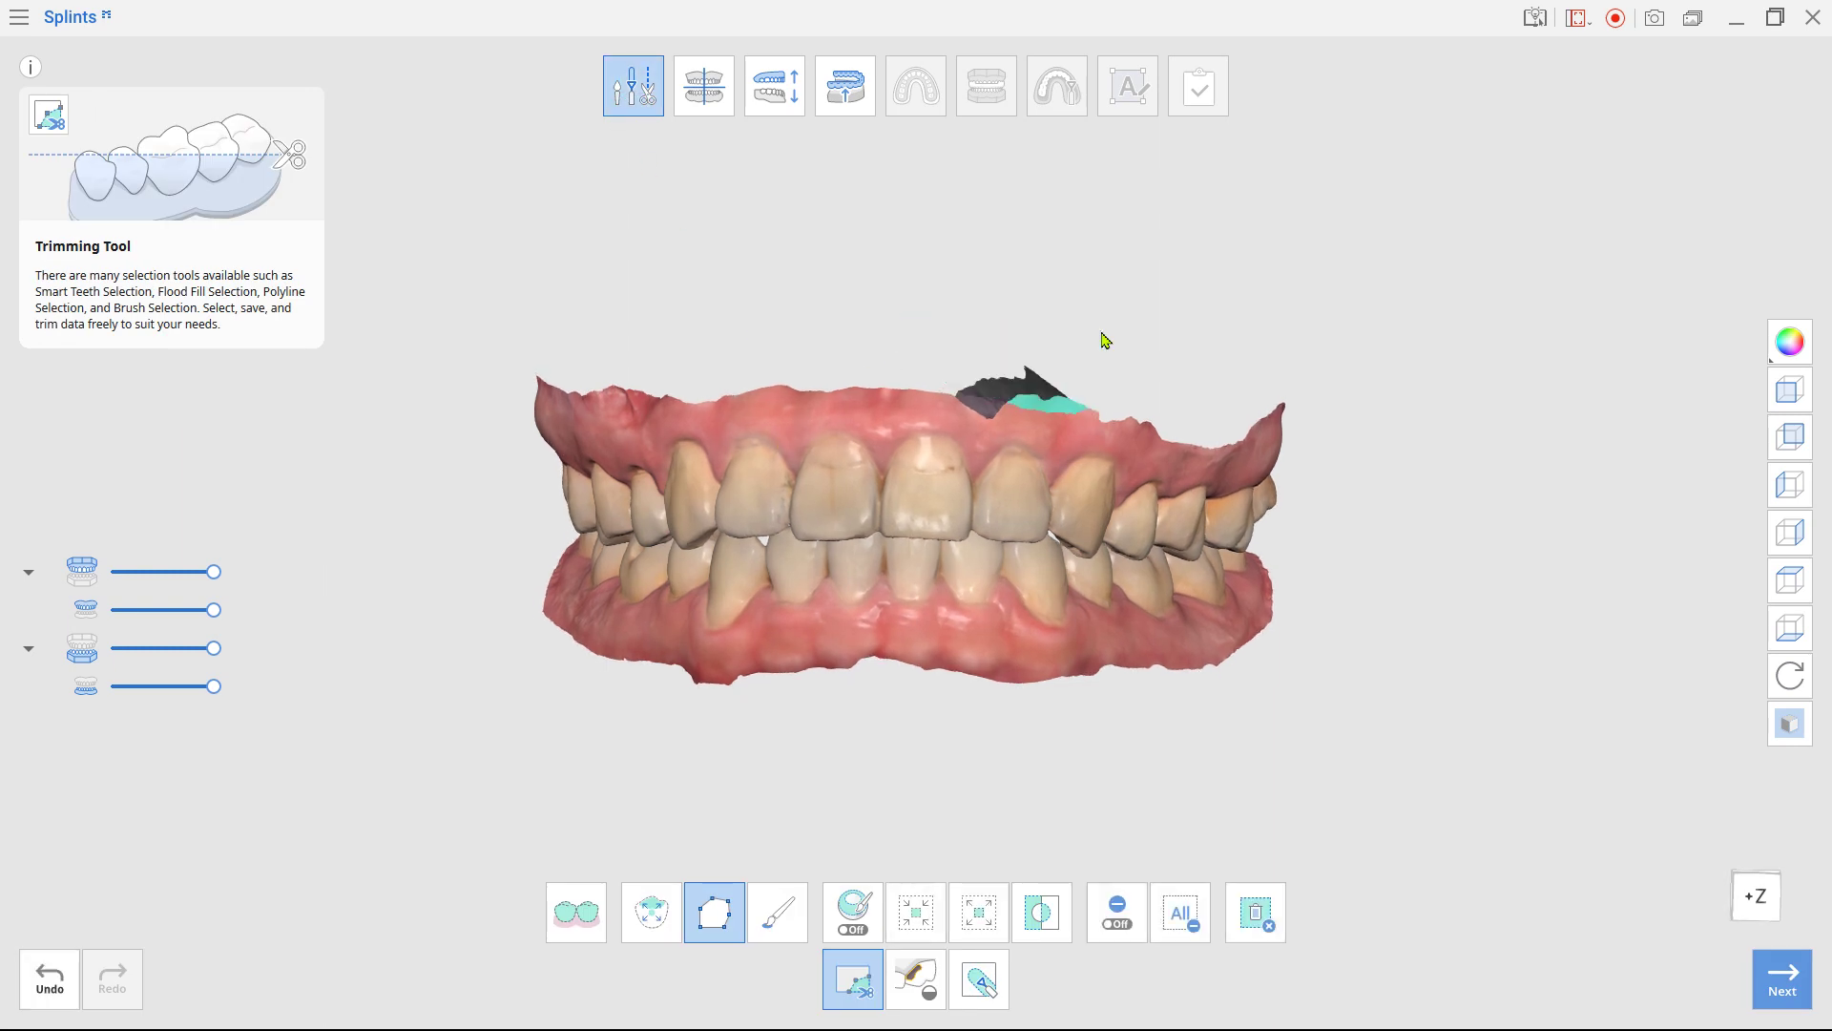
click(1255, 913)
right_drag(915, 579, 983, 581)
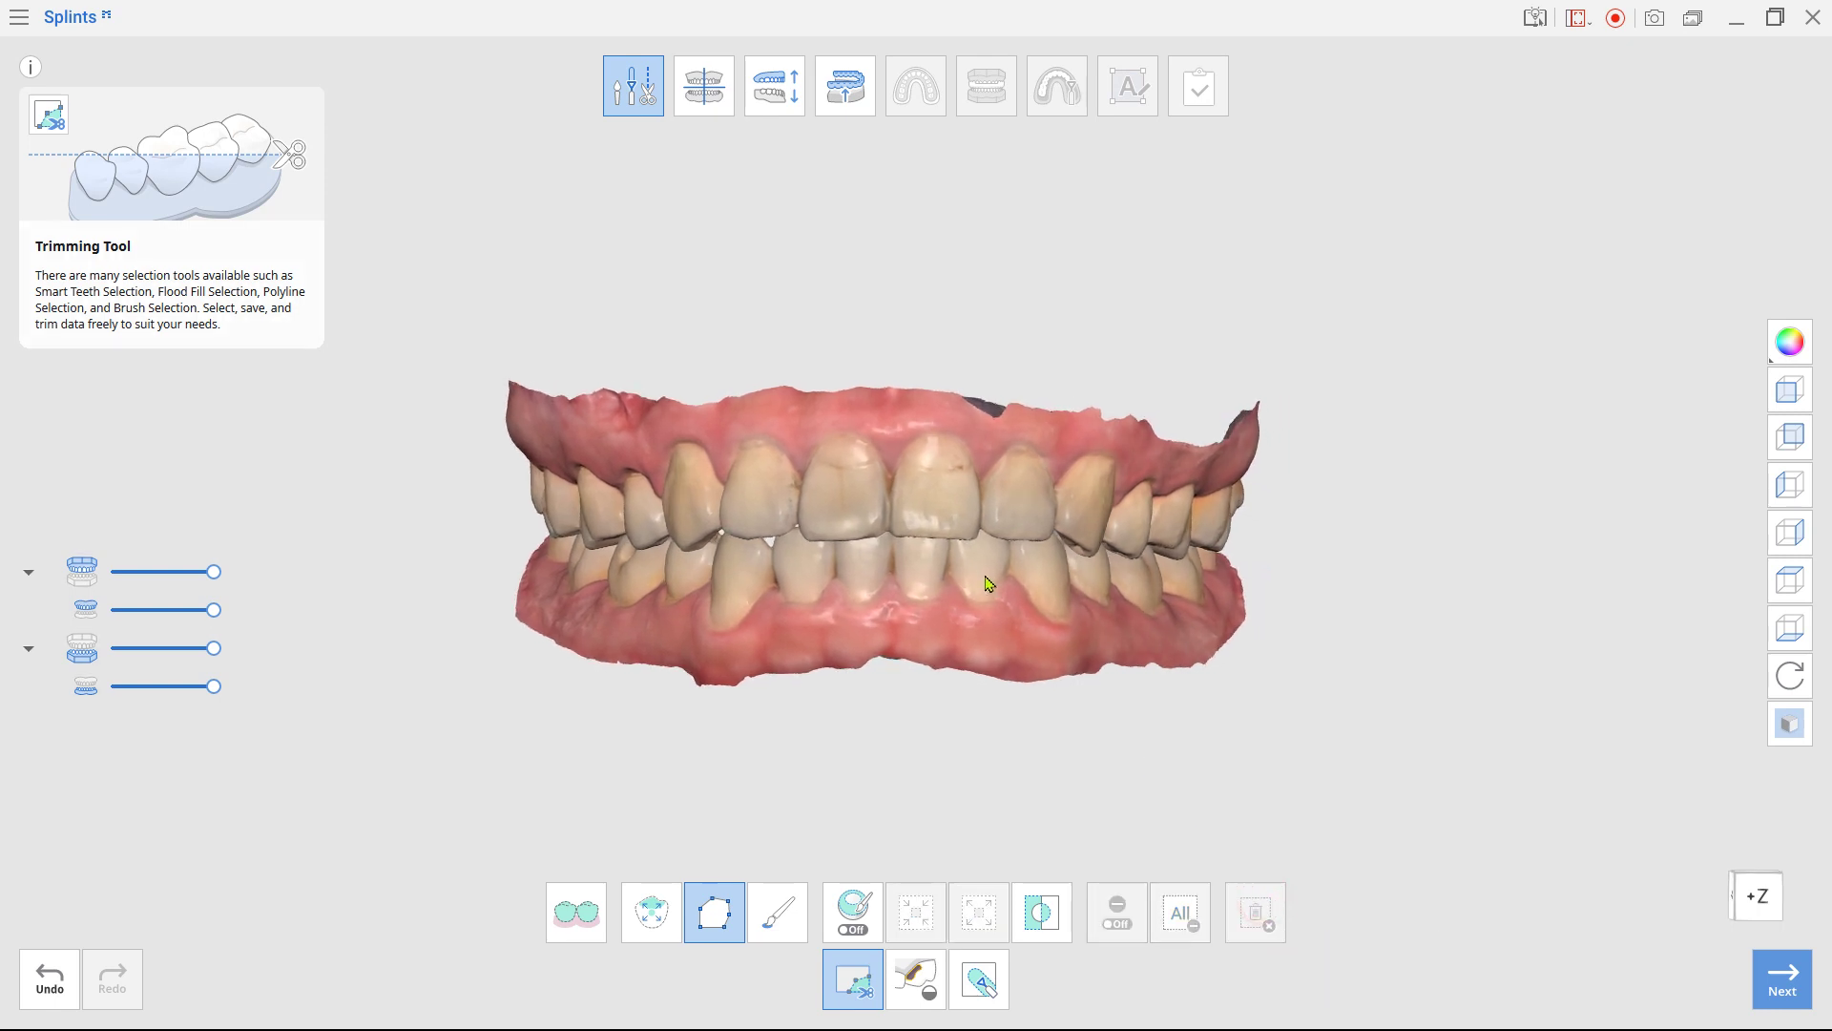
Set the bite opening to 8.5 mm and the distance to antagonist to 1.5 mm
click(719, 112)
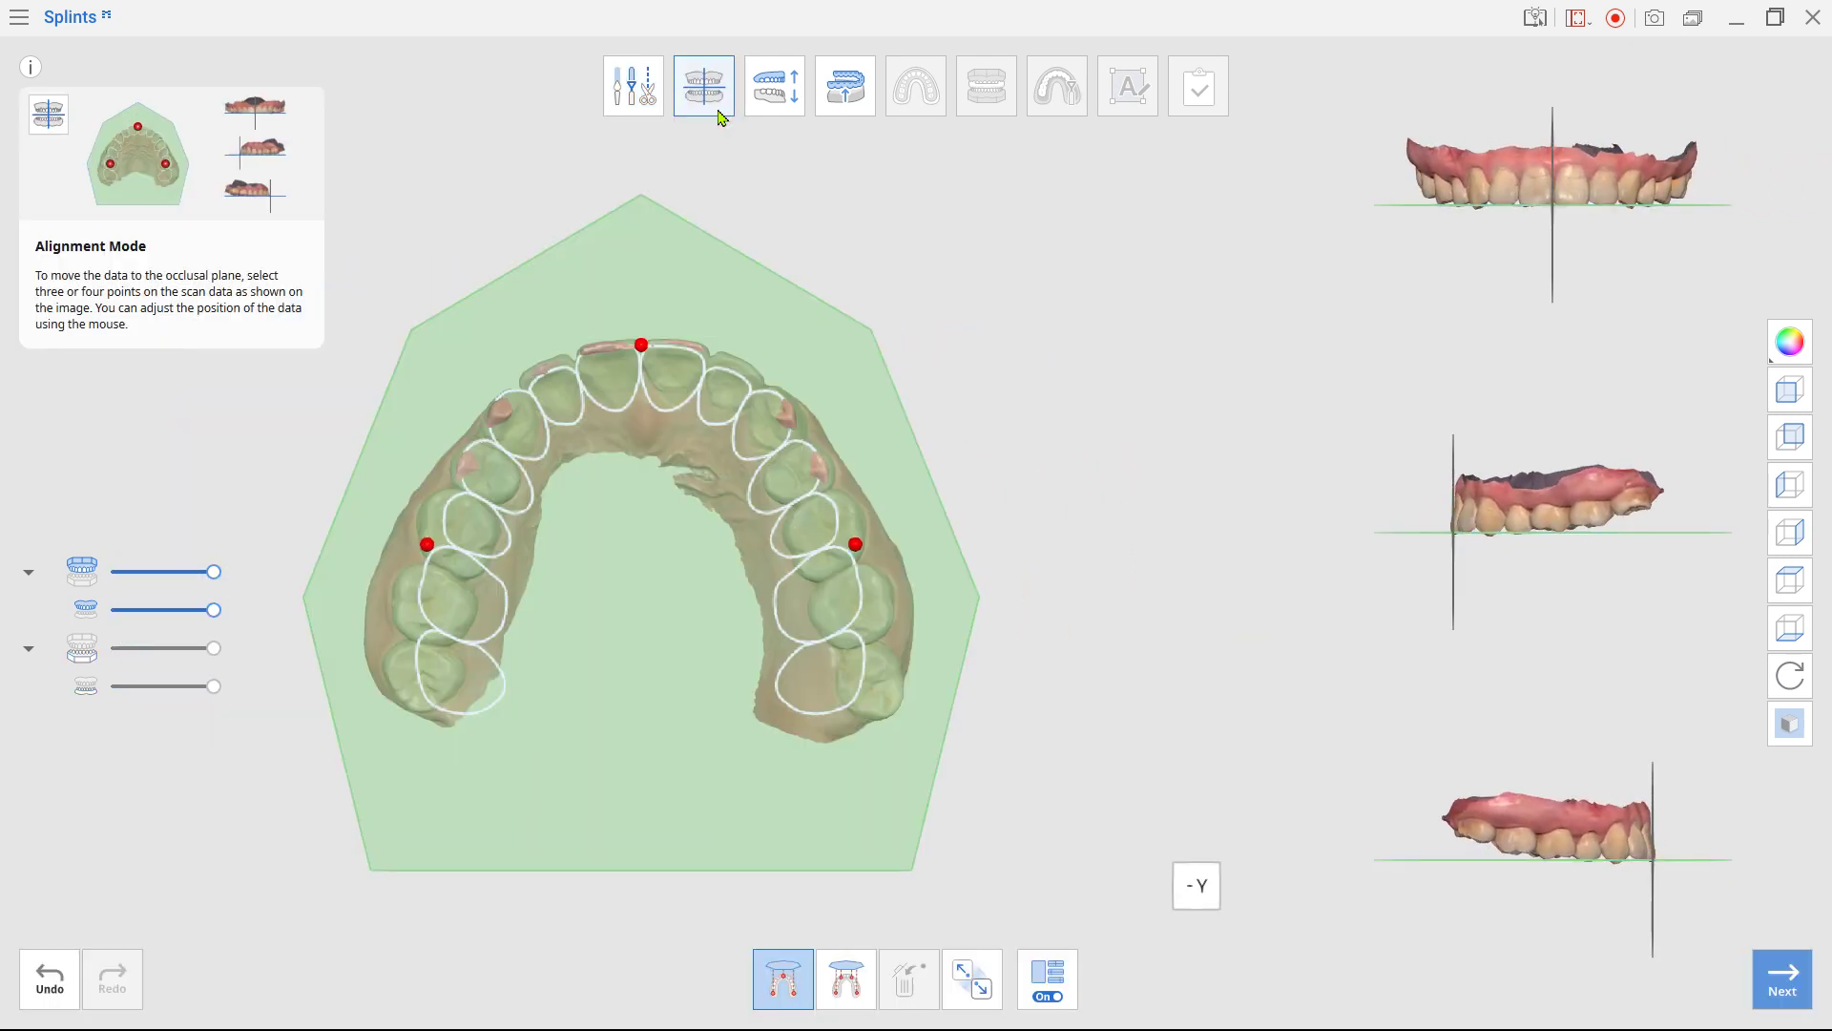
click(790, 113)
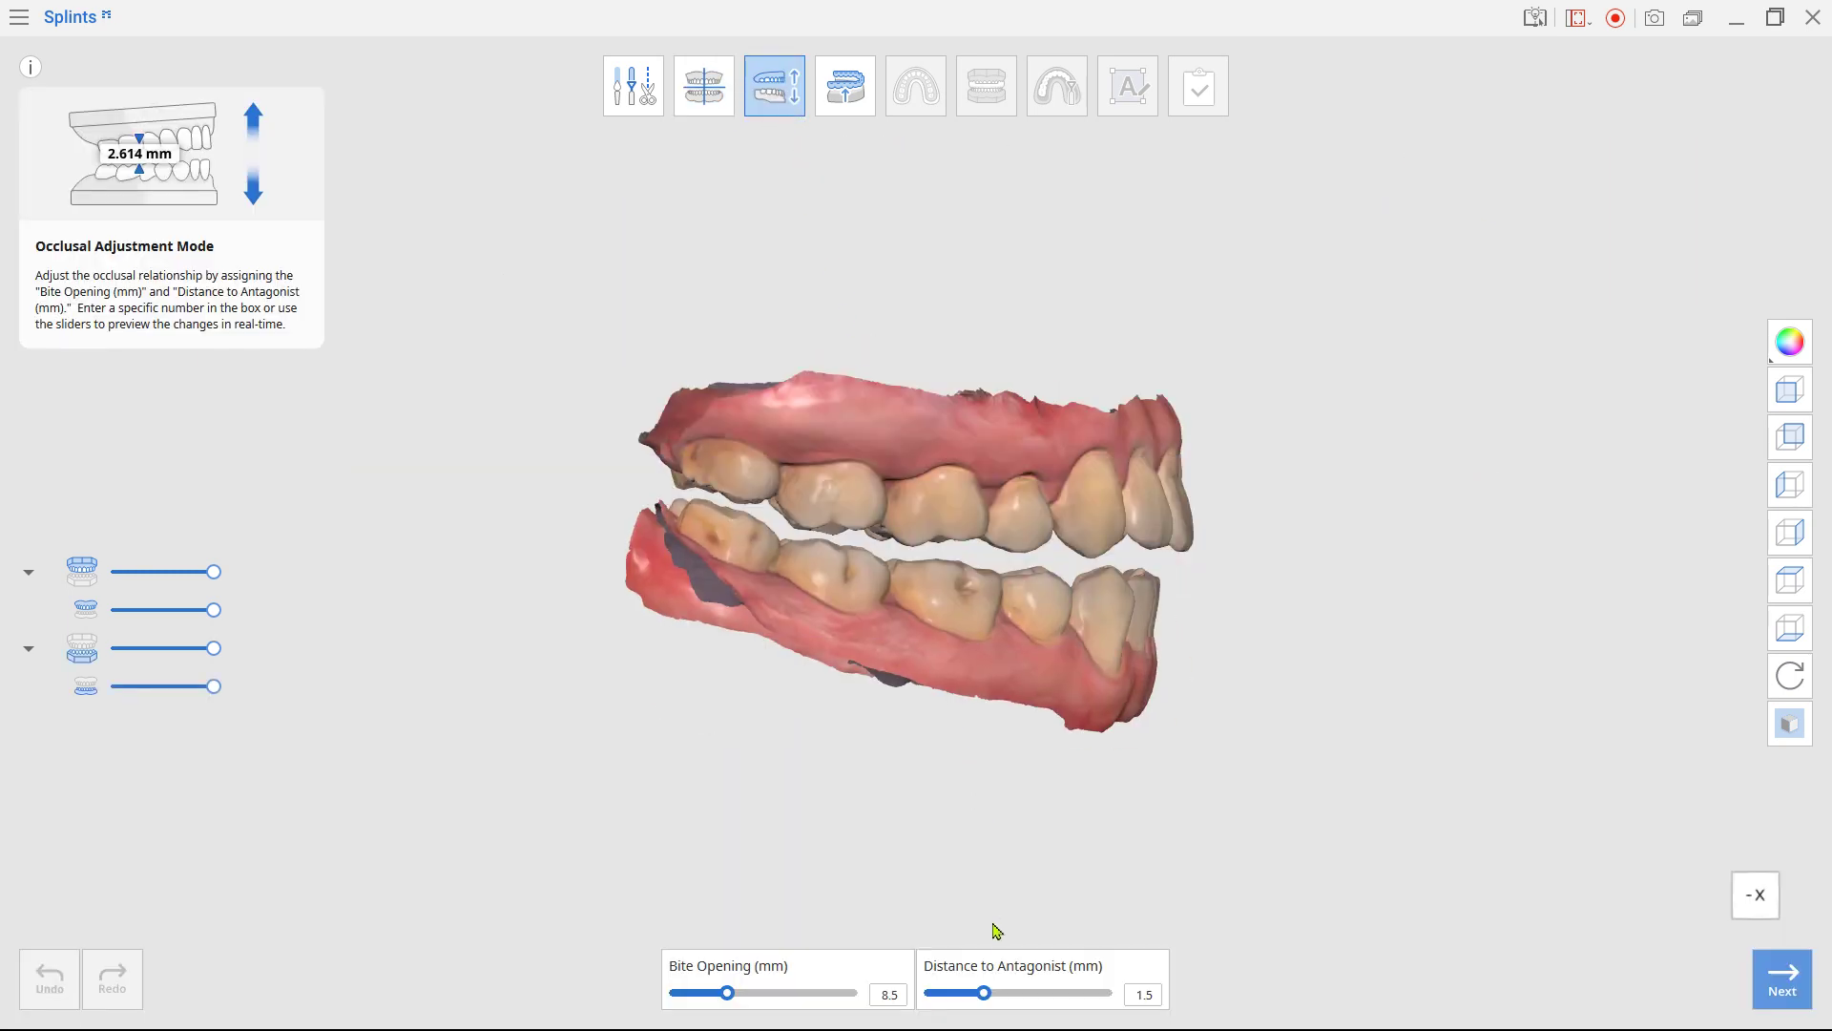
mouse_move(989, 997)
mouse_down()
mouse_move(1050, 994)
mouse_move(987, 995)
mouse_up()
double_click(1133, 994)
text(1)
key(Return)
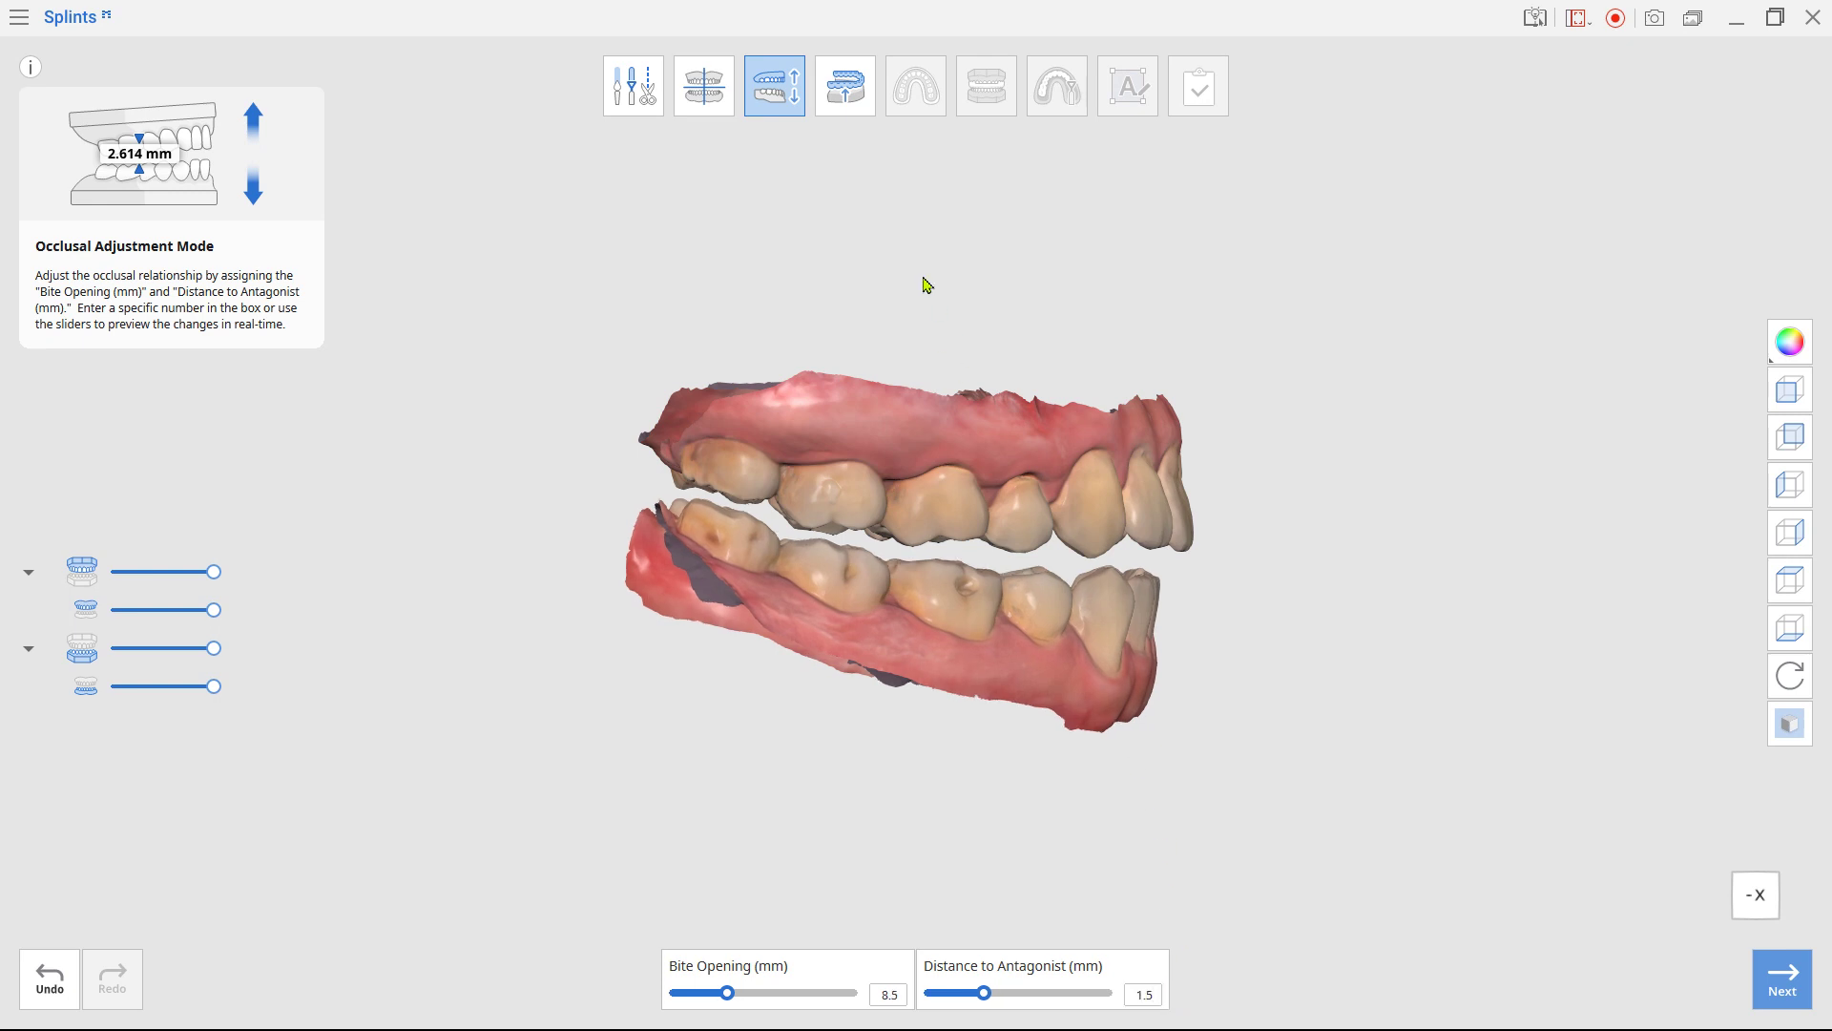
click(846, 88)
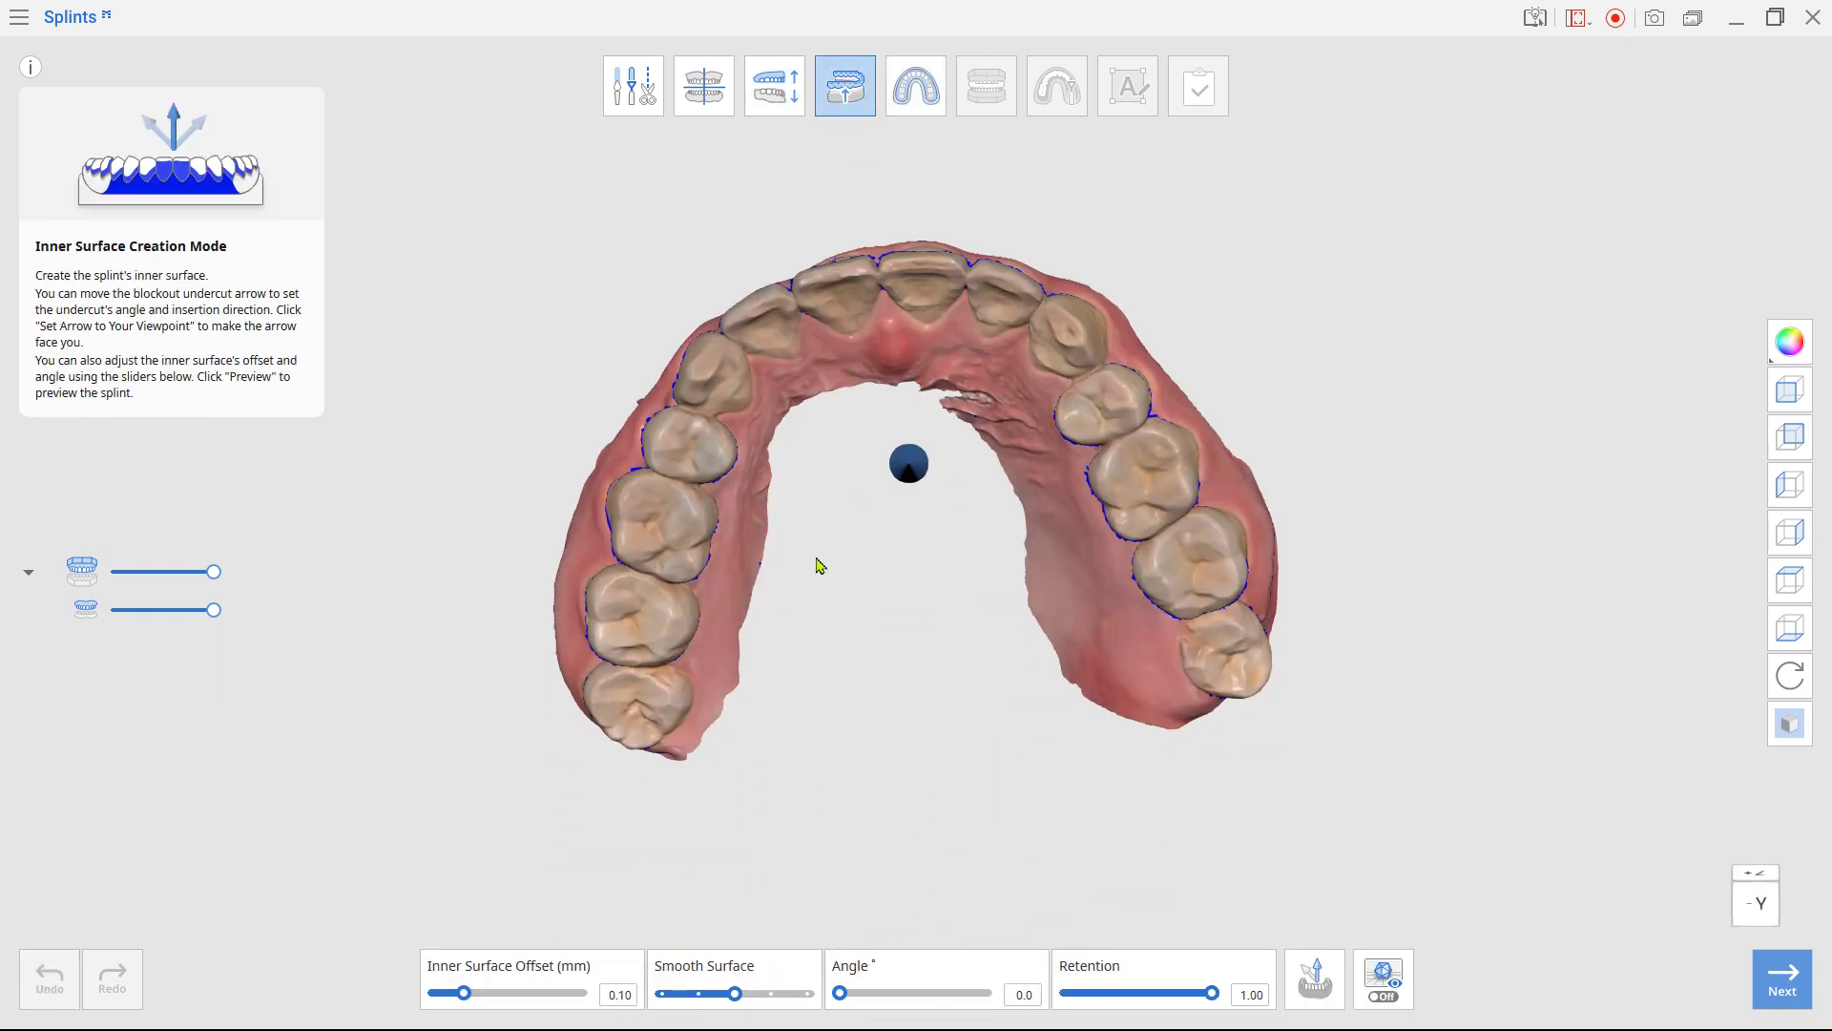
Aim the undercut arrow along the occlusal view and generate the inner surface at retention 1.00
right_drag(819, 565, 780, 561)
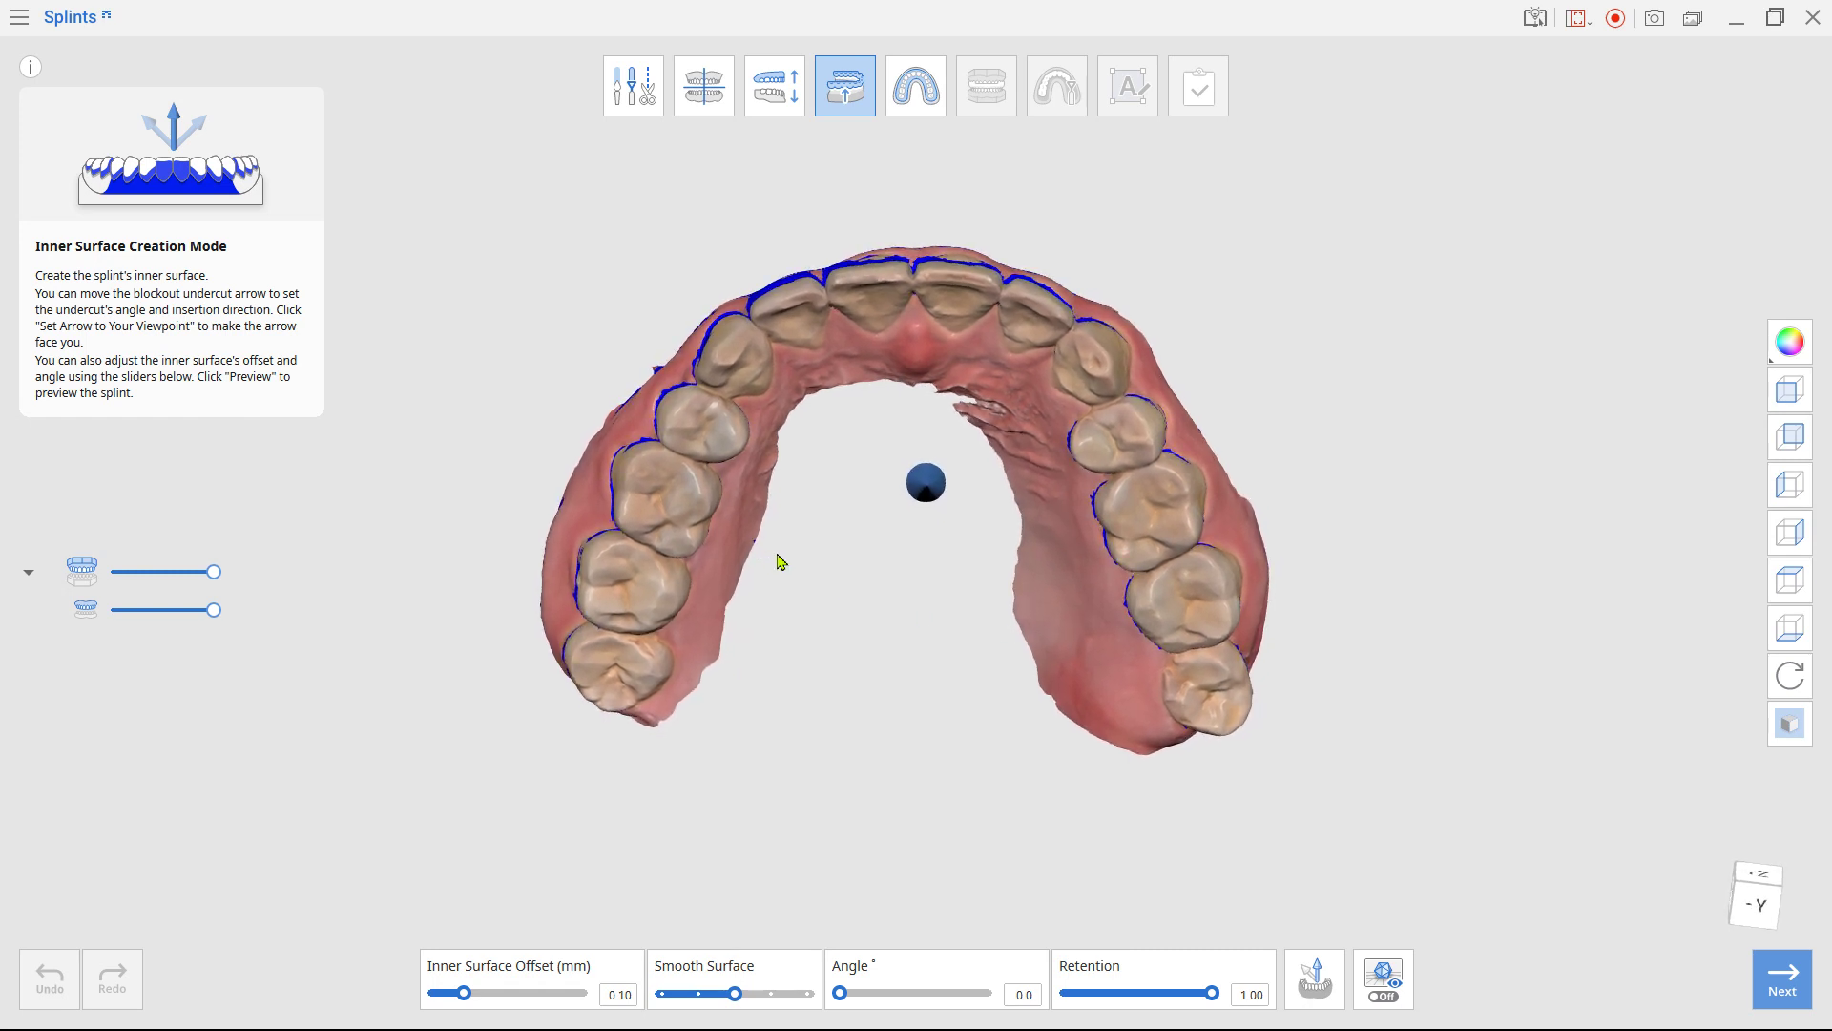
click(1310, 984)
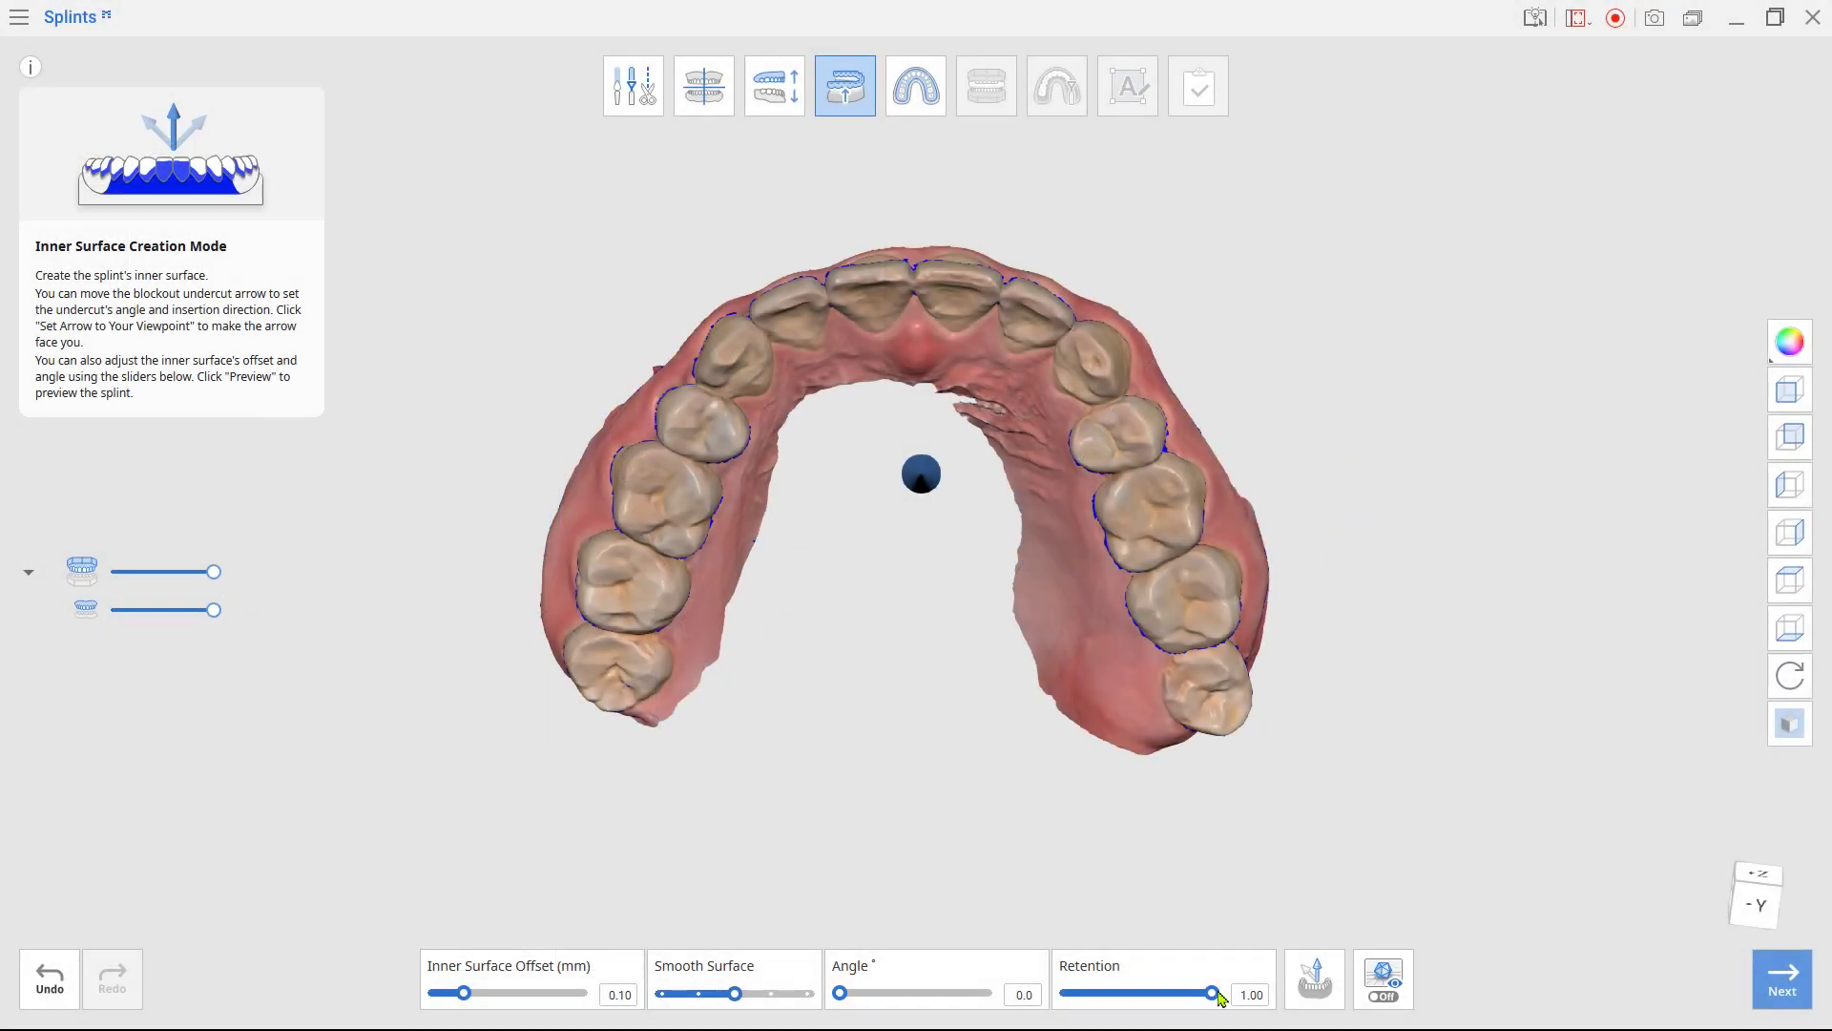
click(908, 115)
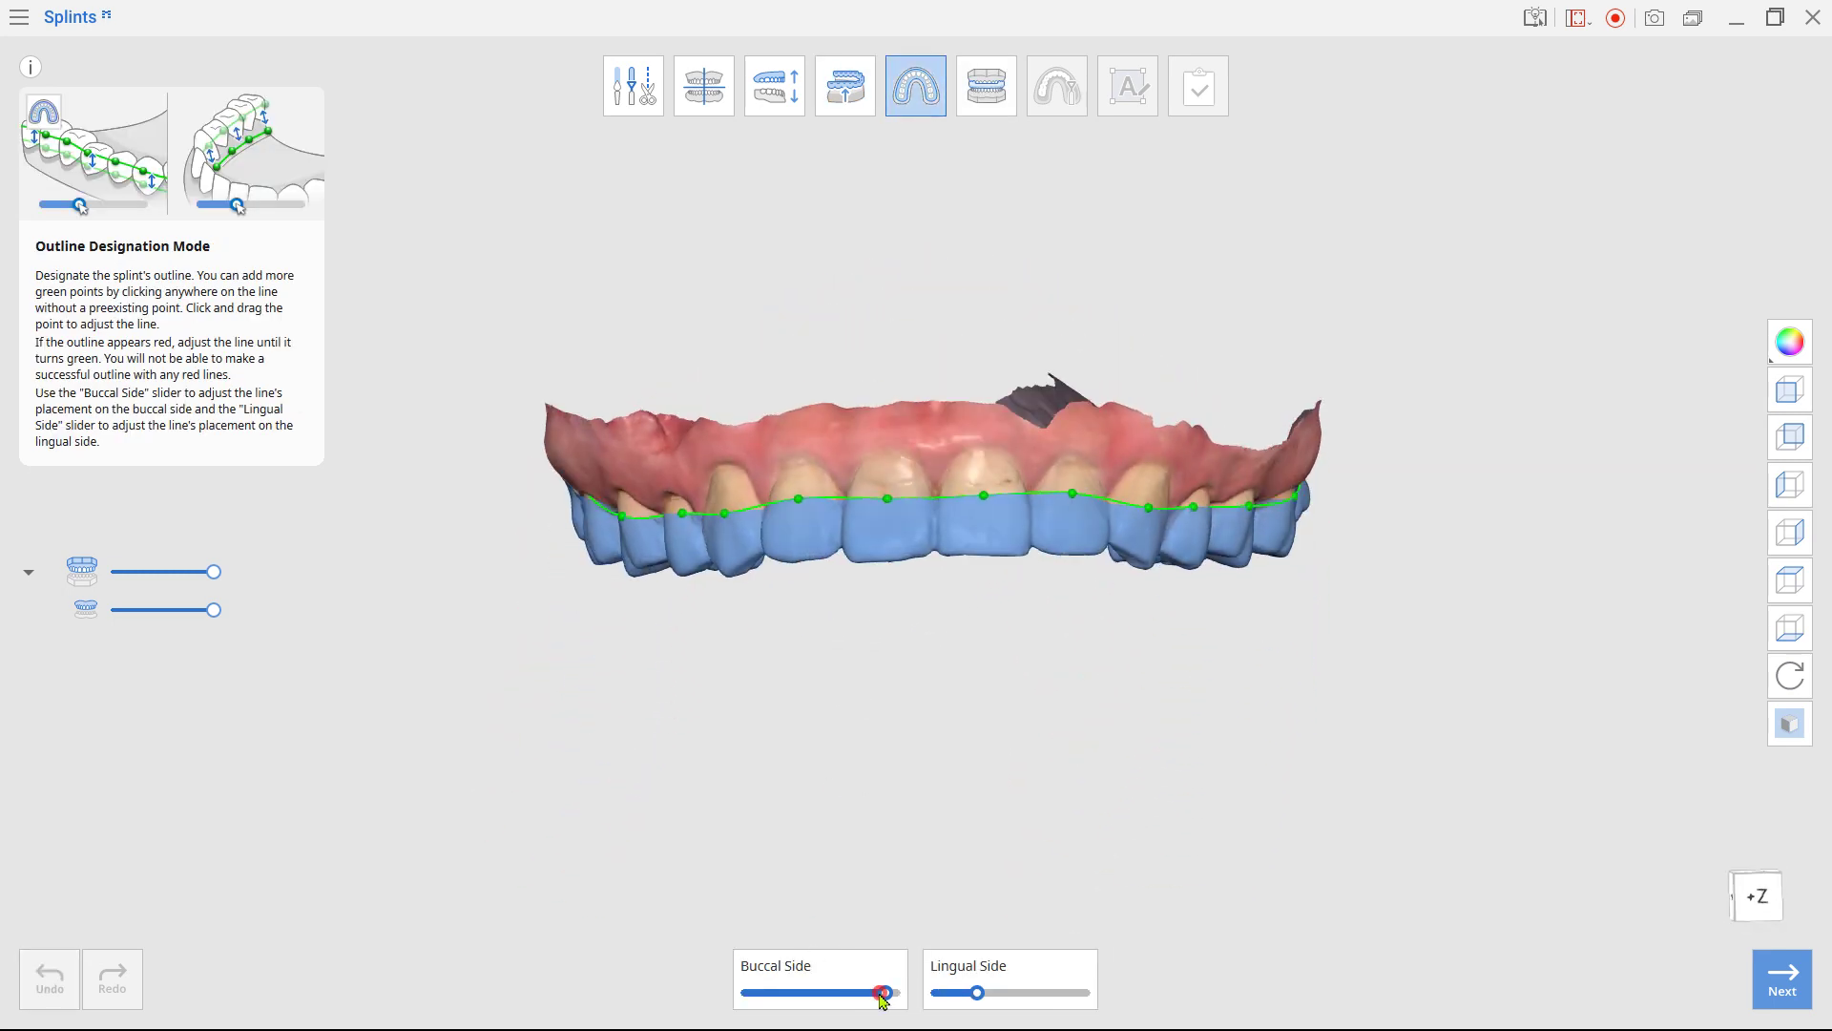
Shift the maxilla outline on its buccal and lingual sides and raise an anterior lingual point
drag(884, 995, 848, 995)
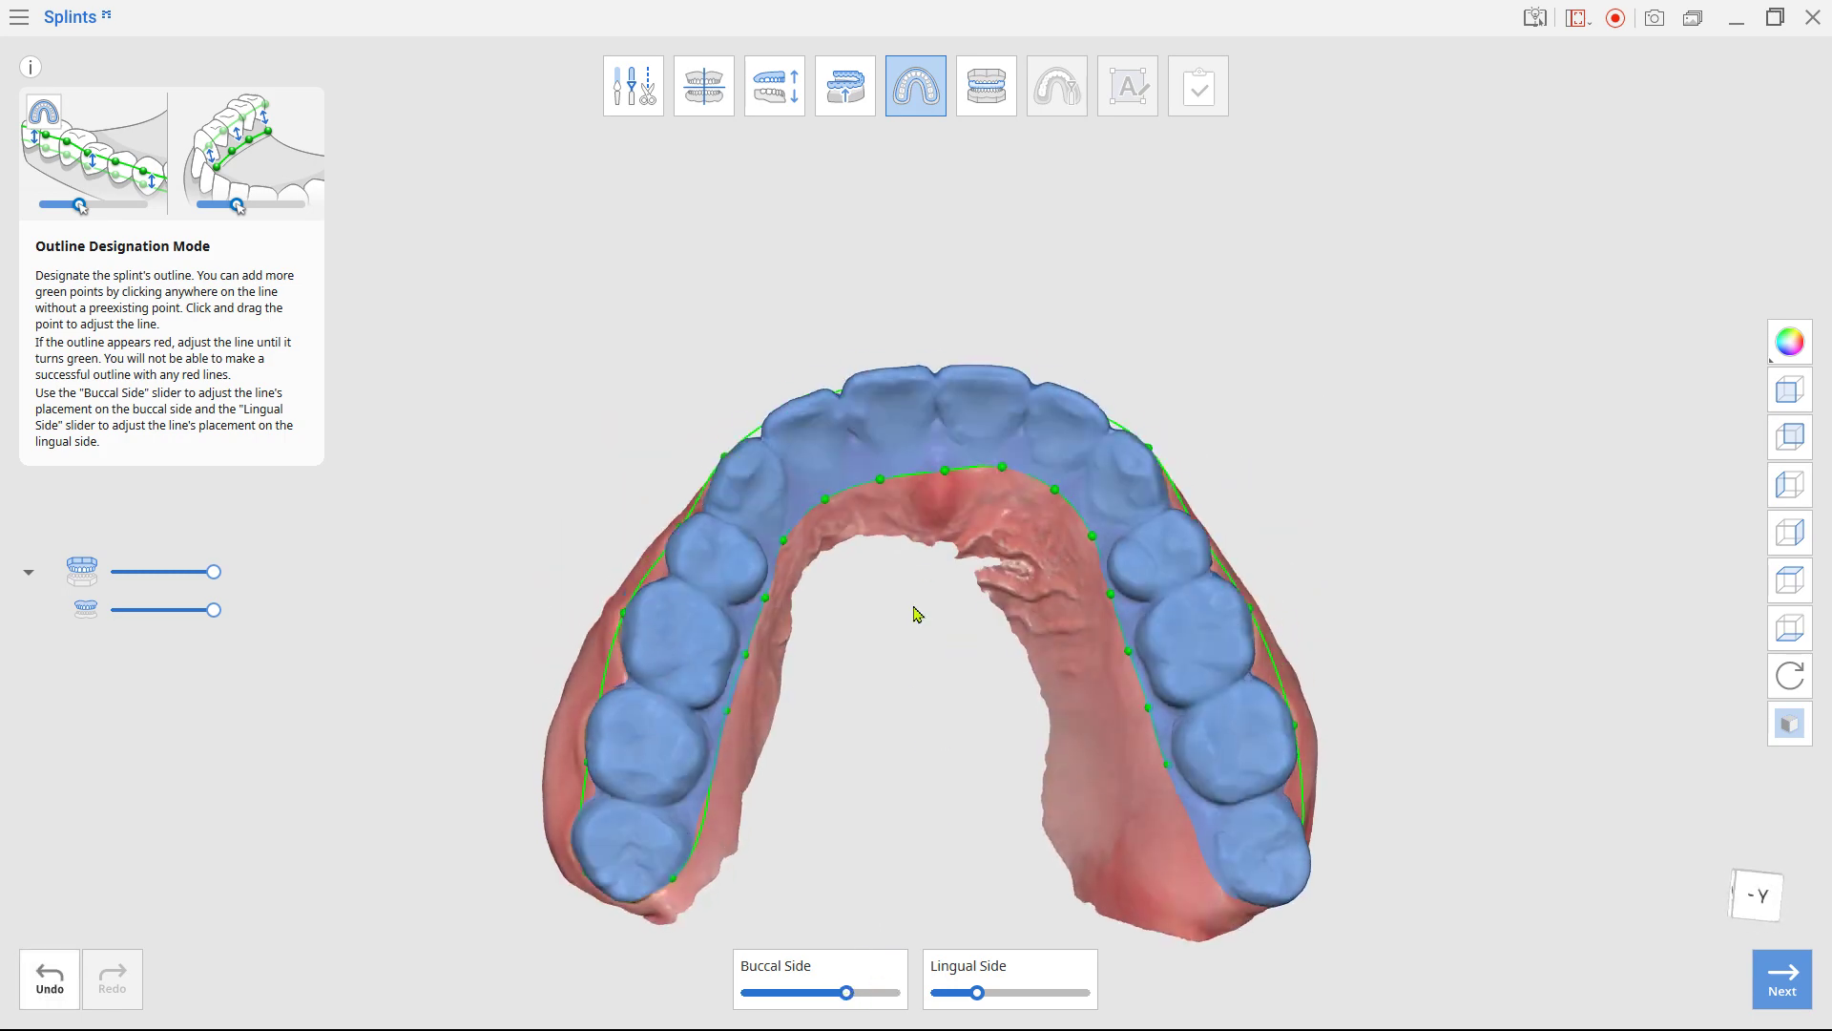
drag(976, 993, 1015, 995)
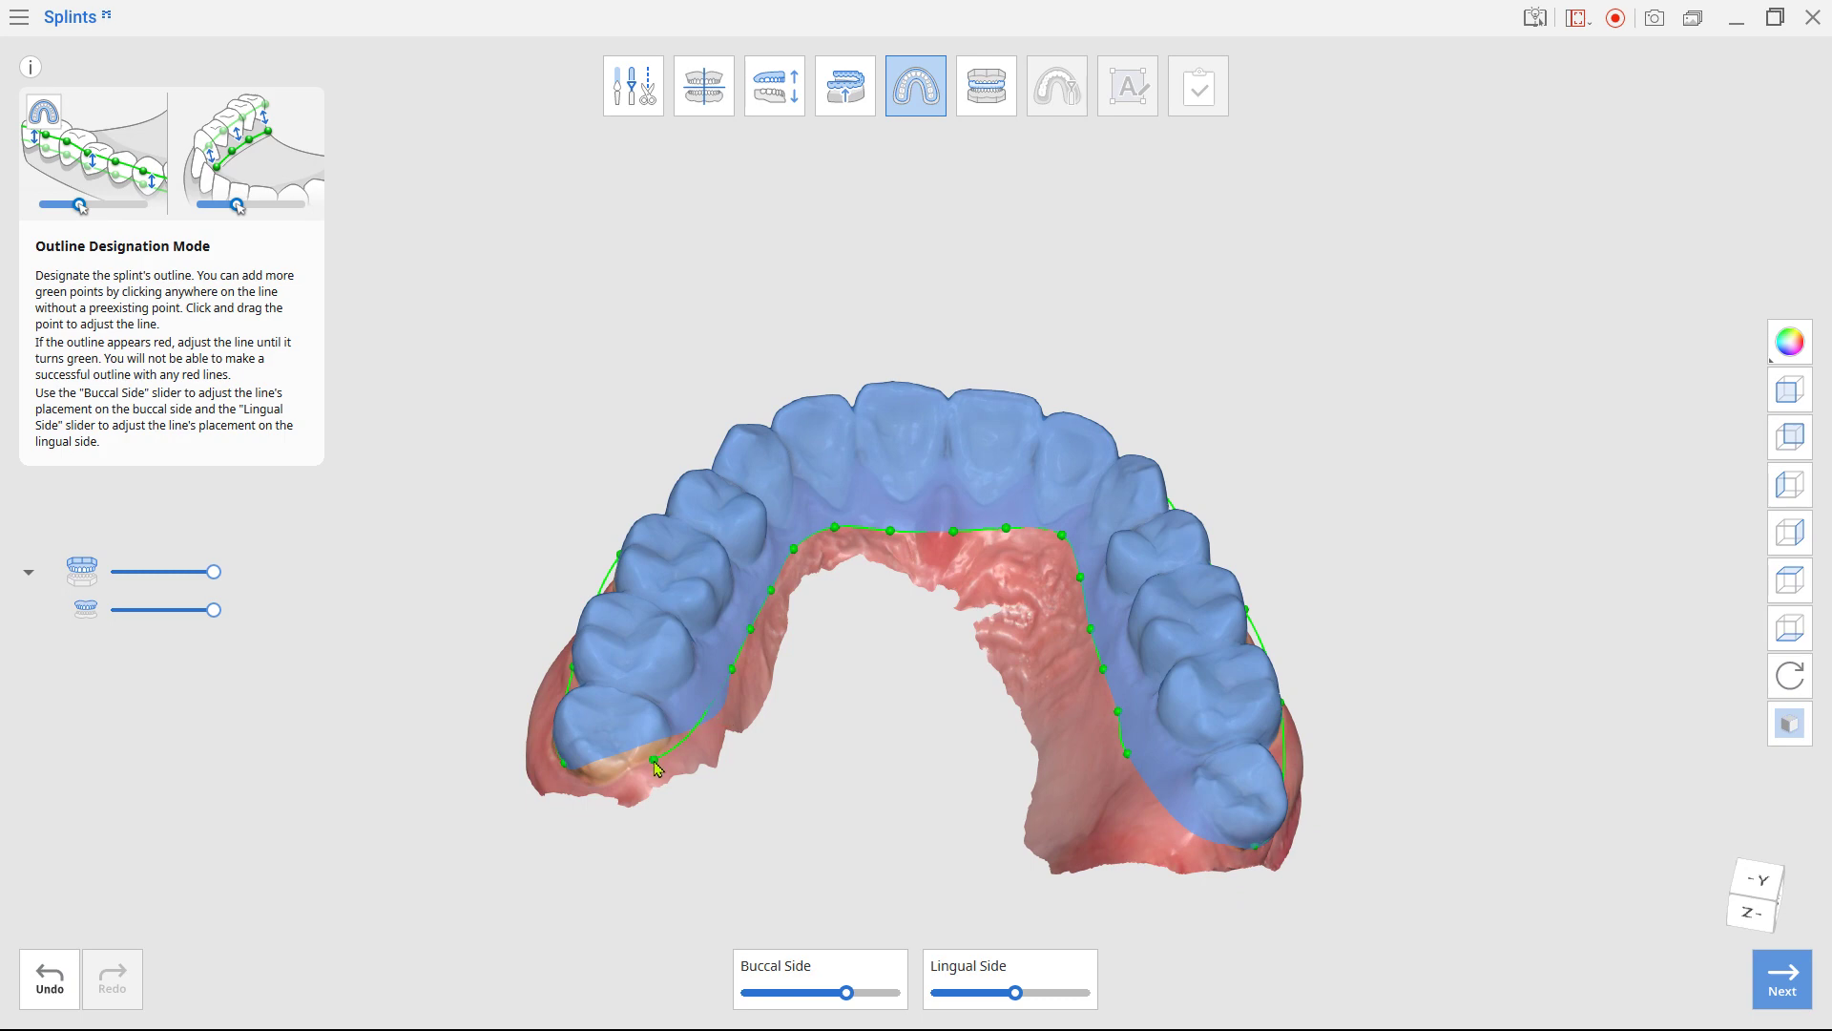
drag(941, 499, 935, 483)
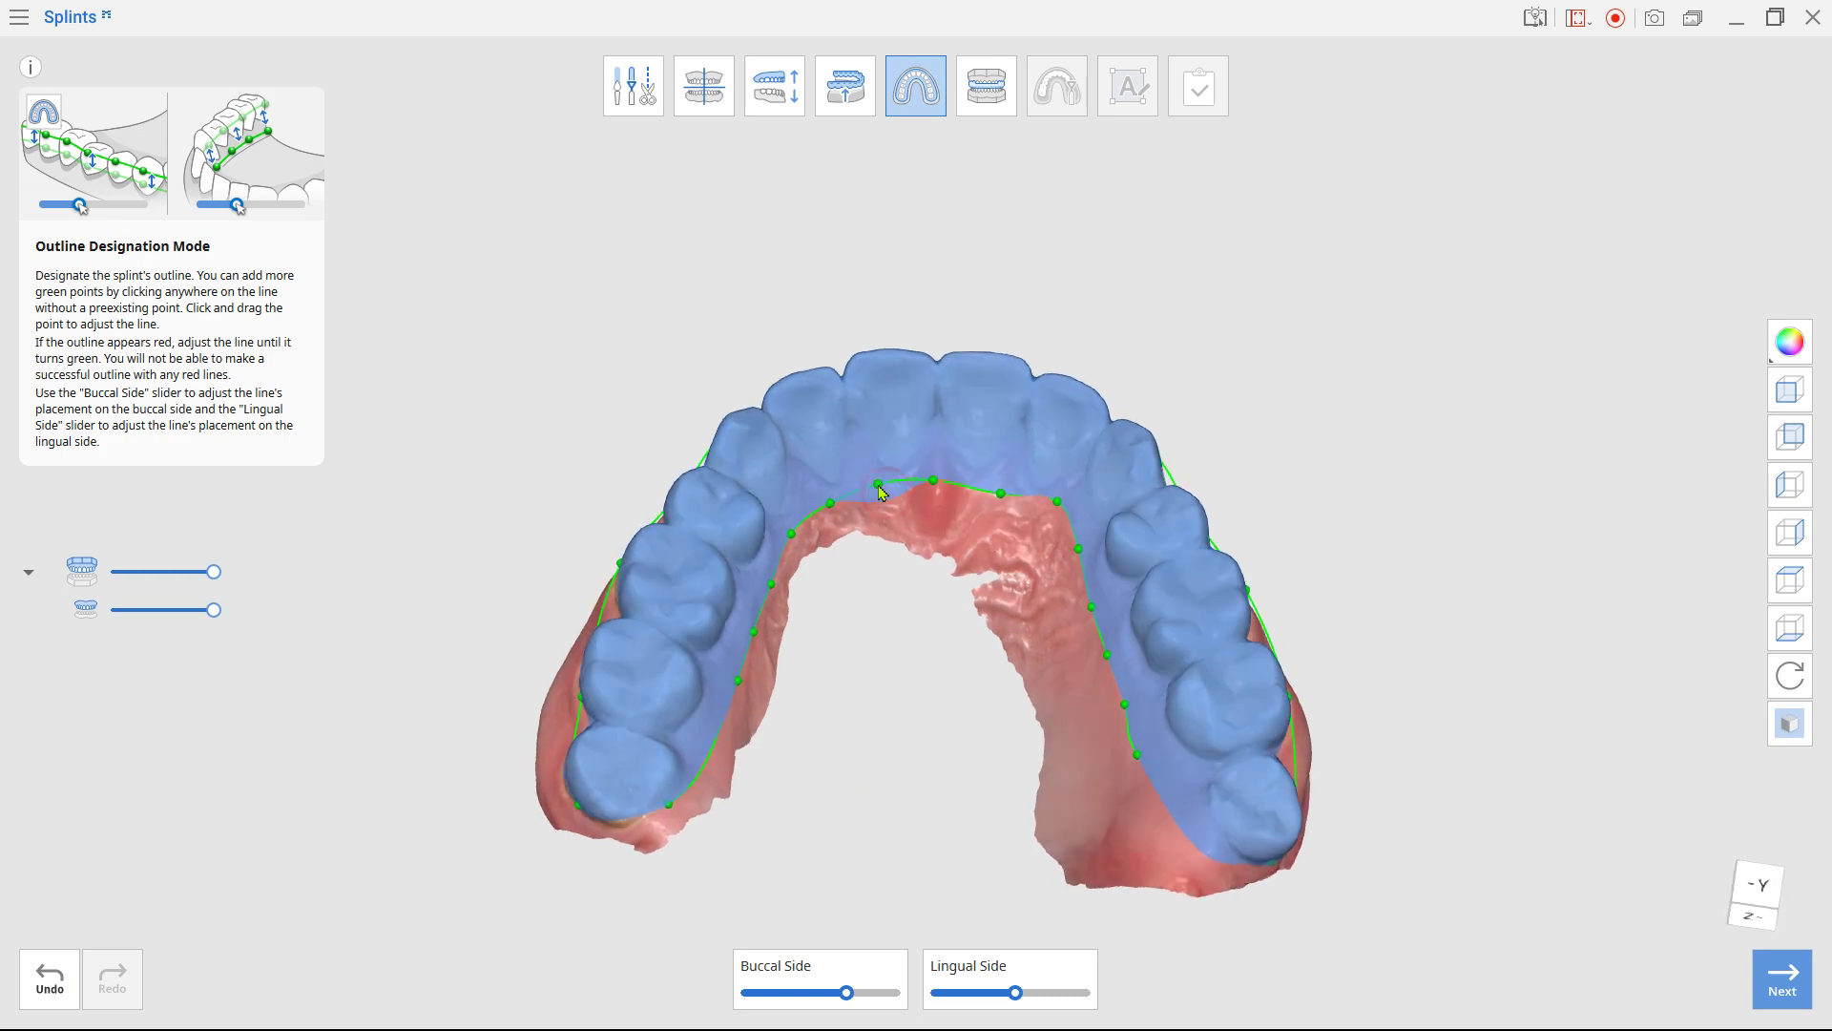
right_drag(985, 691, 855, 918)
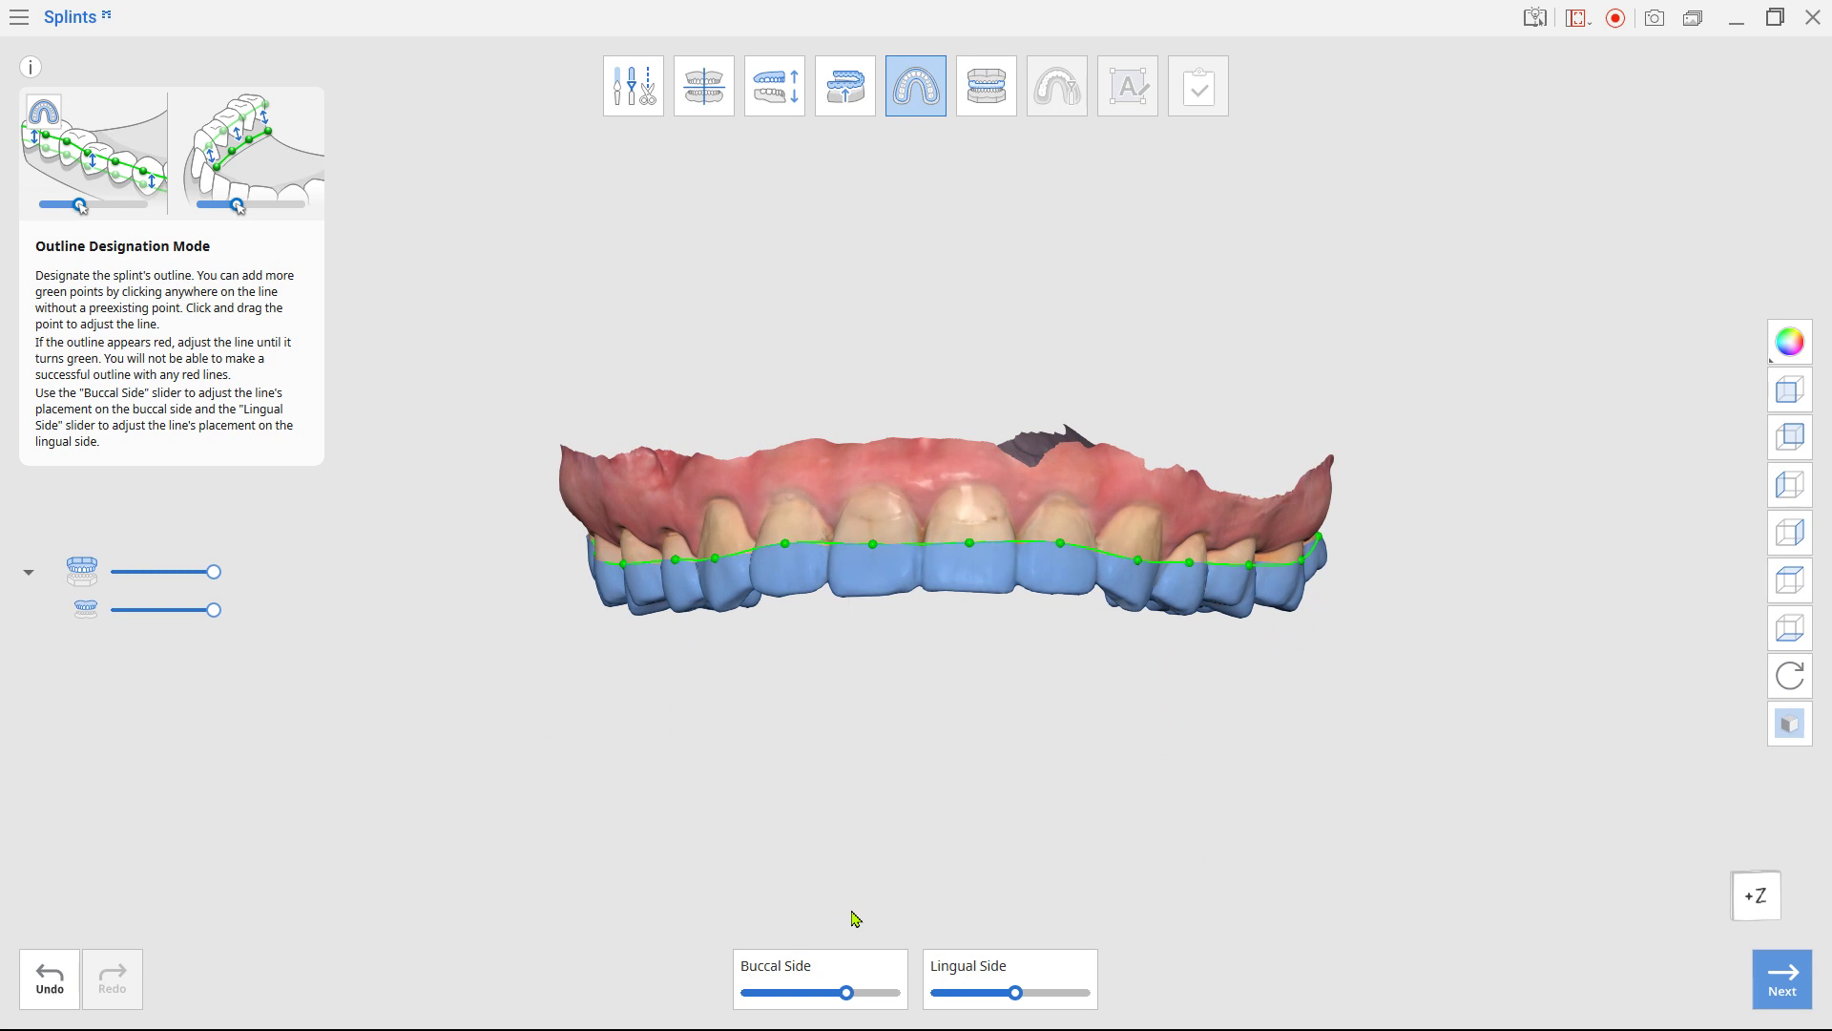
click(986, 112)
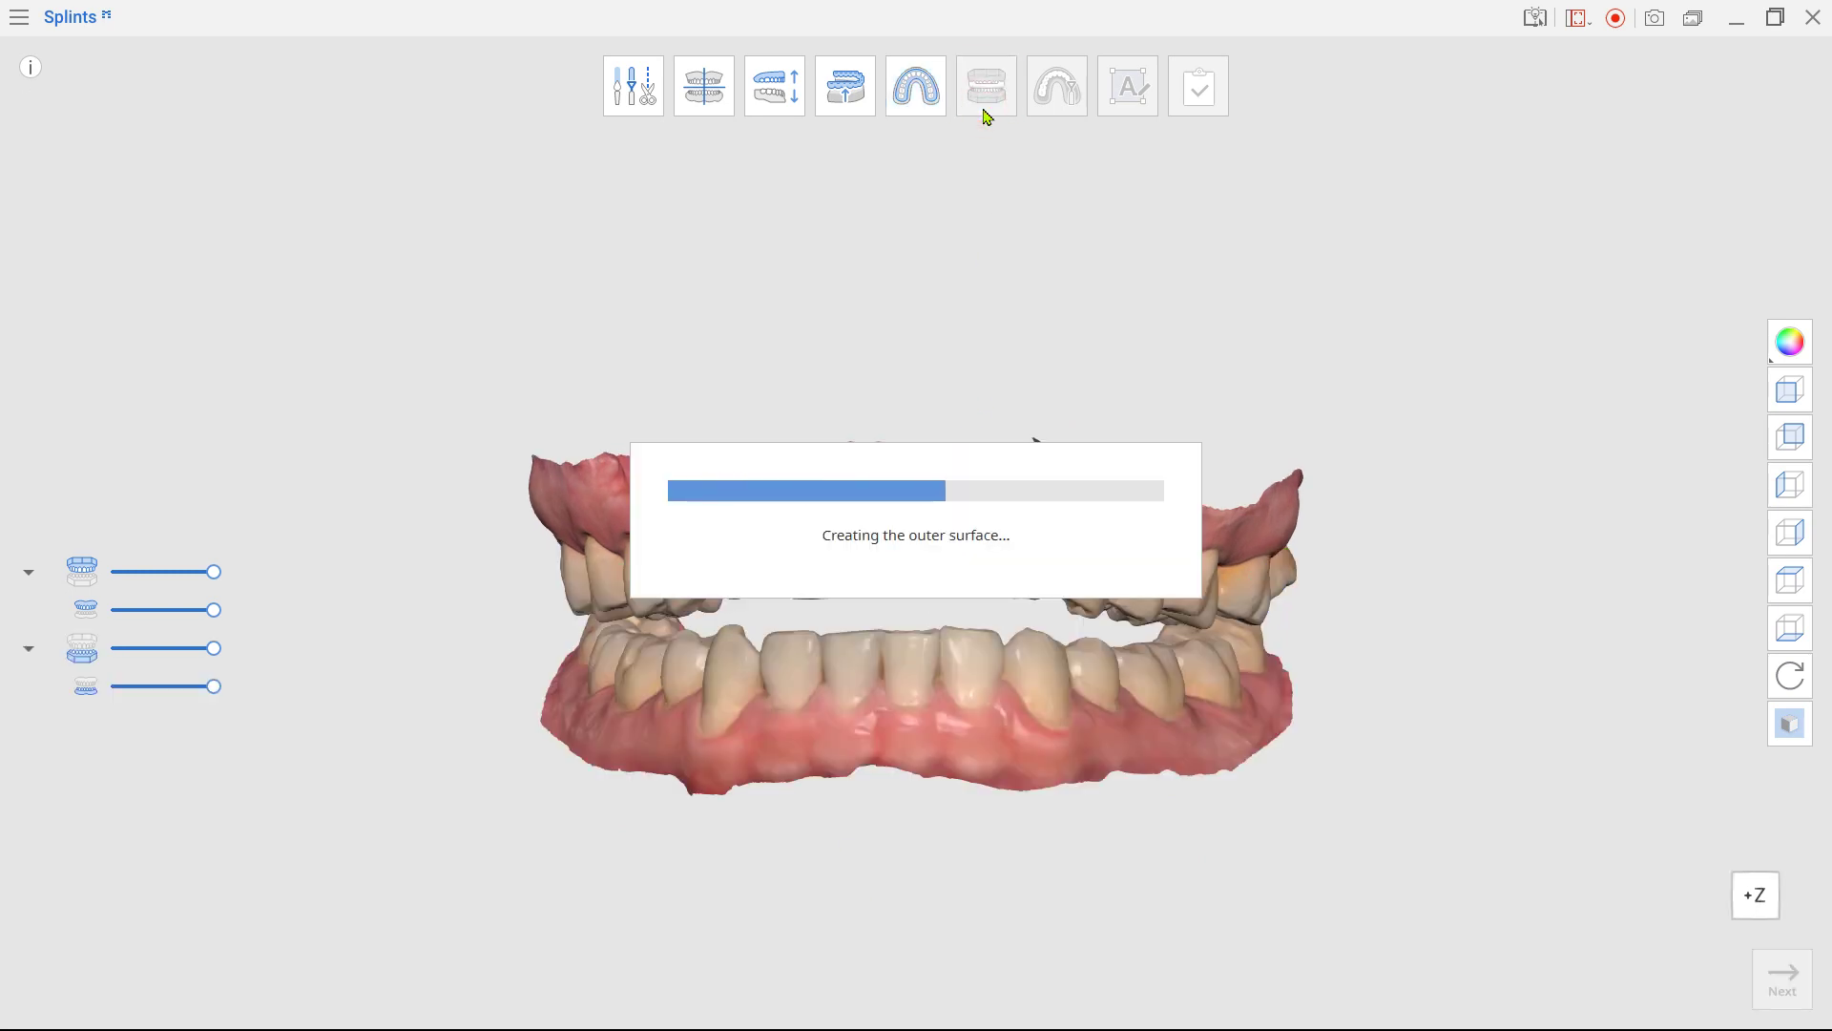
Orbit to an occlusal view of the 1.50 mm outer surface on the maxilla
right_drag(944, 314, 897, 817)
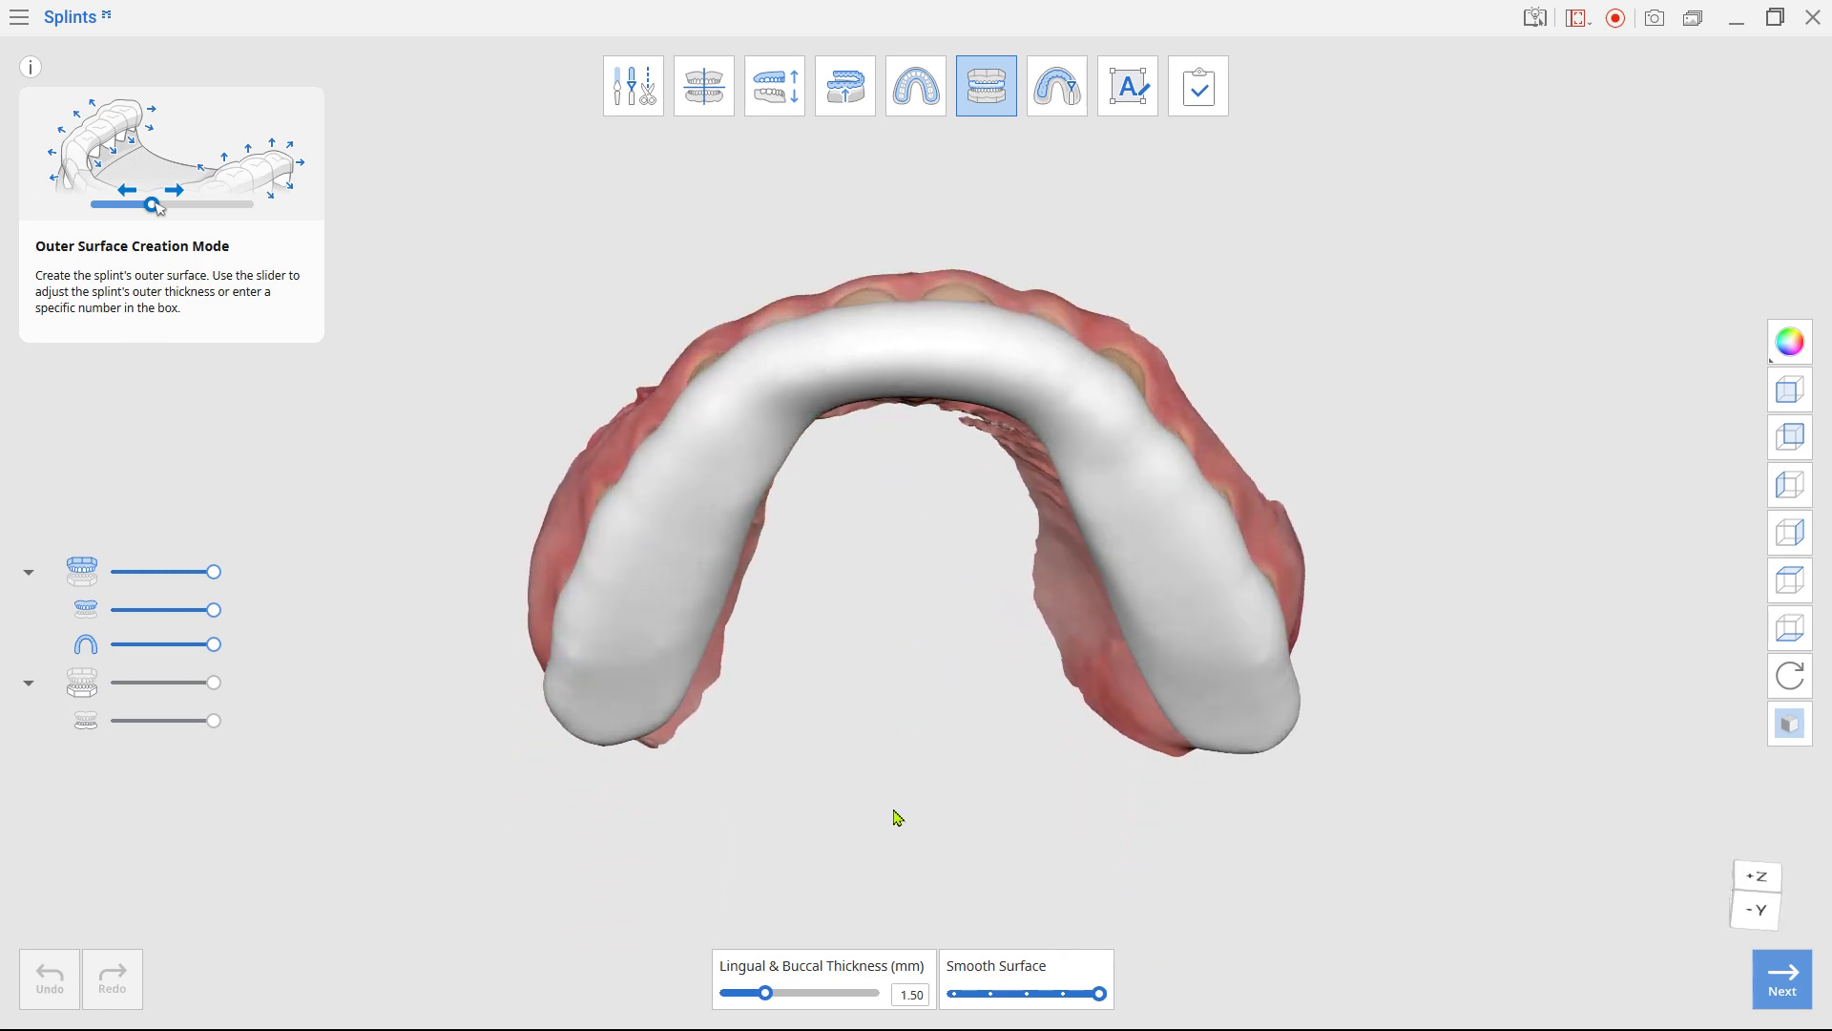
Enter Design Mode and show the lower arch over the splint's clearance color map
click(1069, 112)
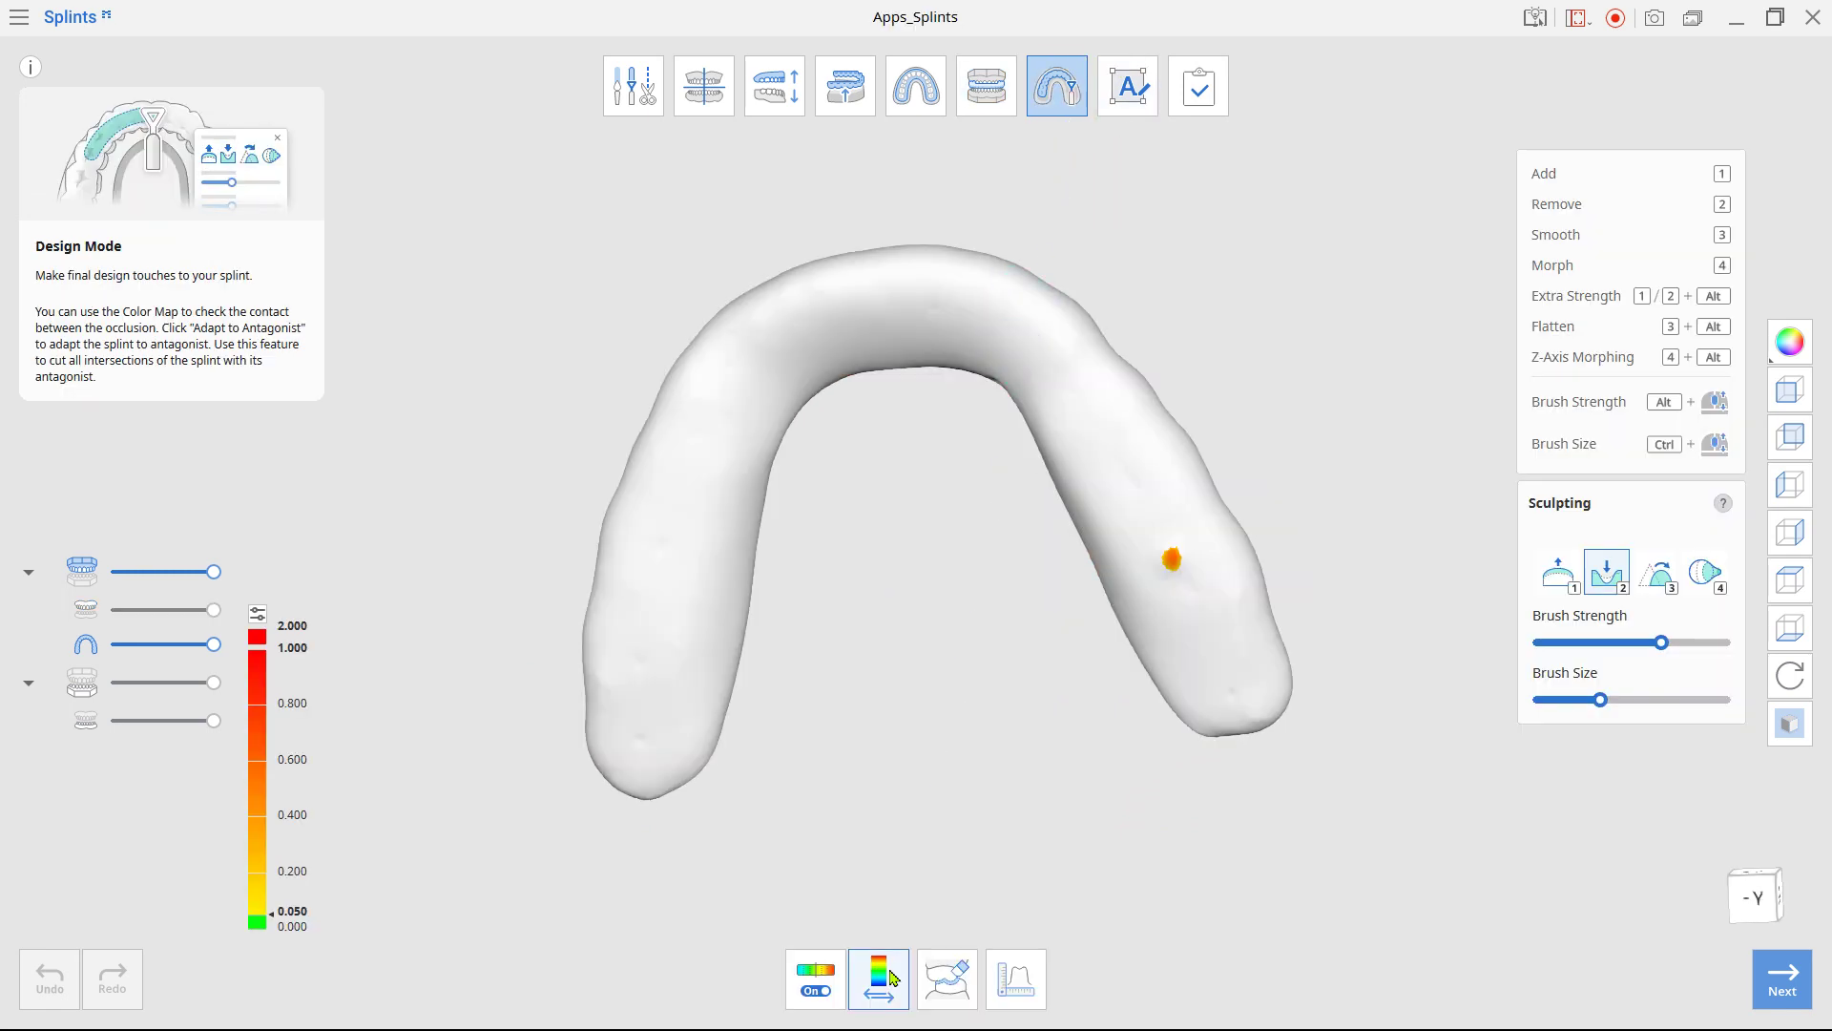
click(893, 979)
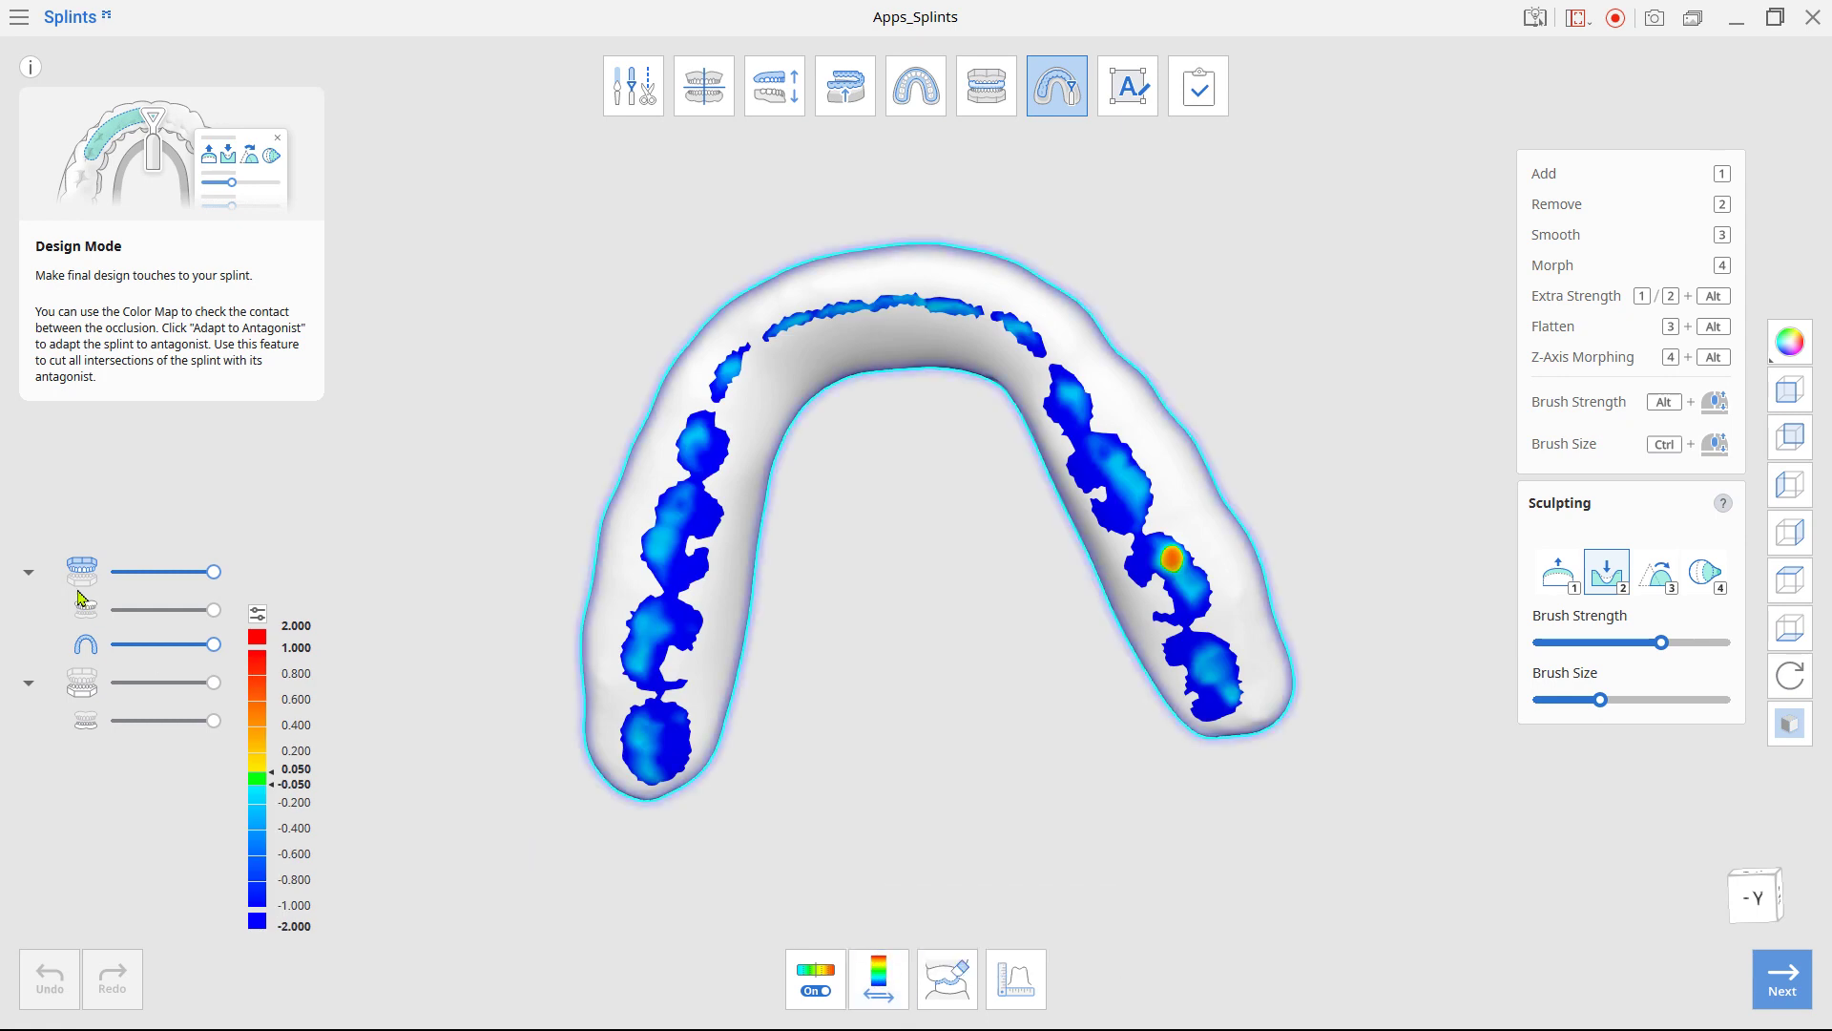
click(82, 682)
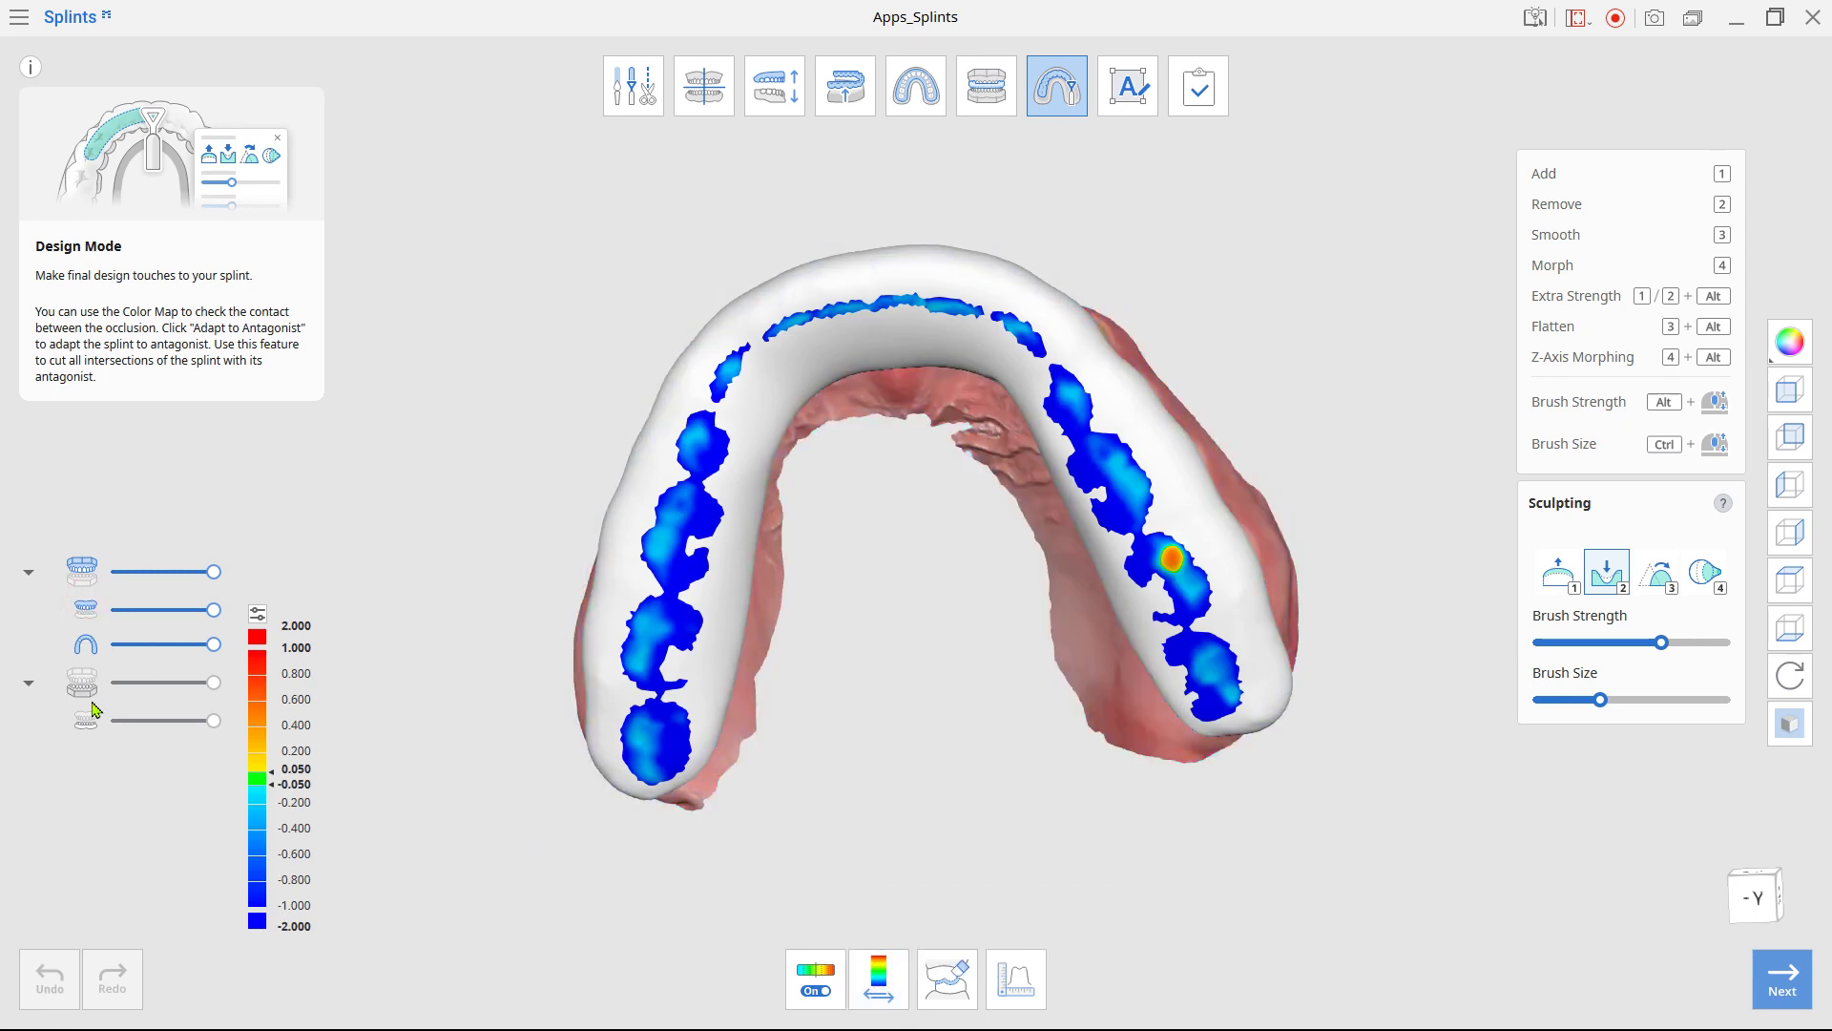
Cut a cross-section through the contact spot and orient its curves with the models hidden
click(997, 977)
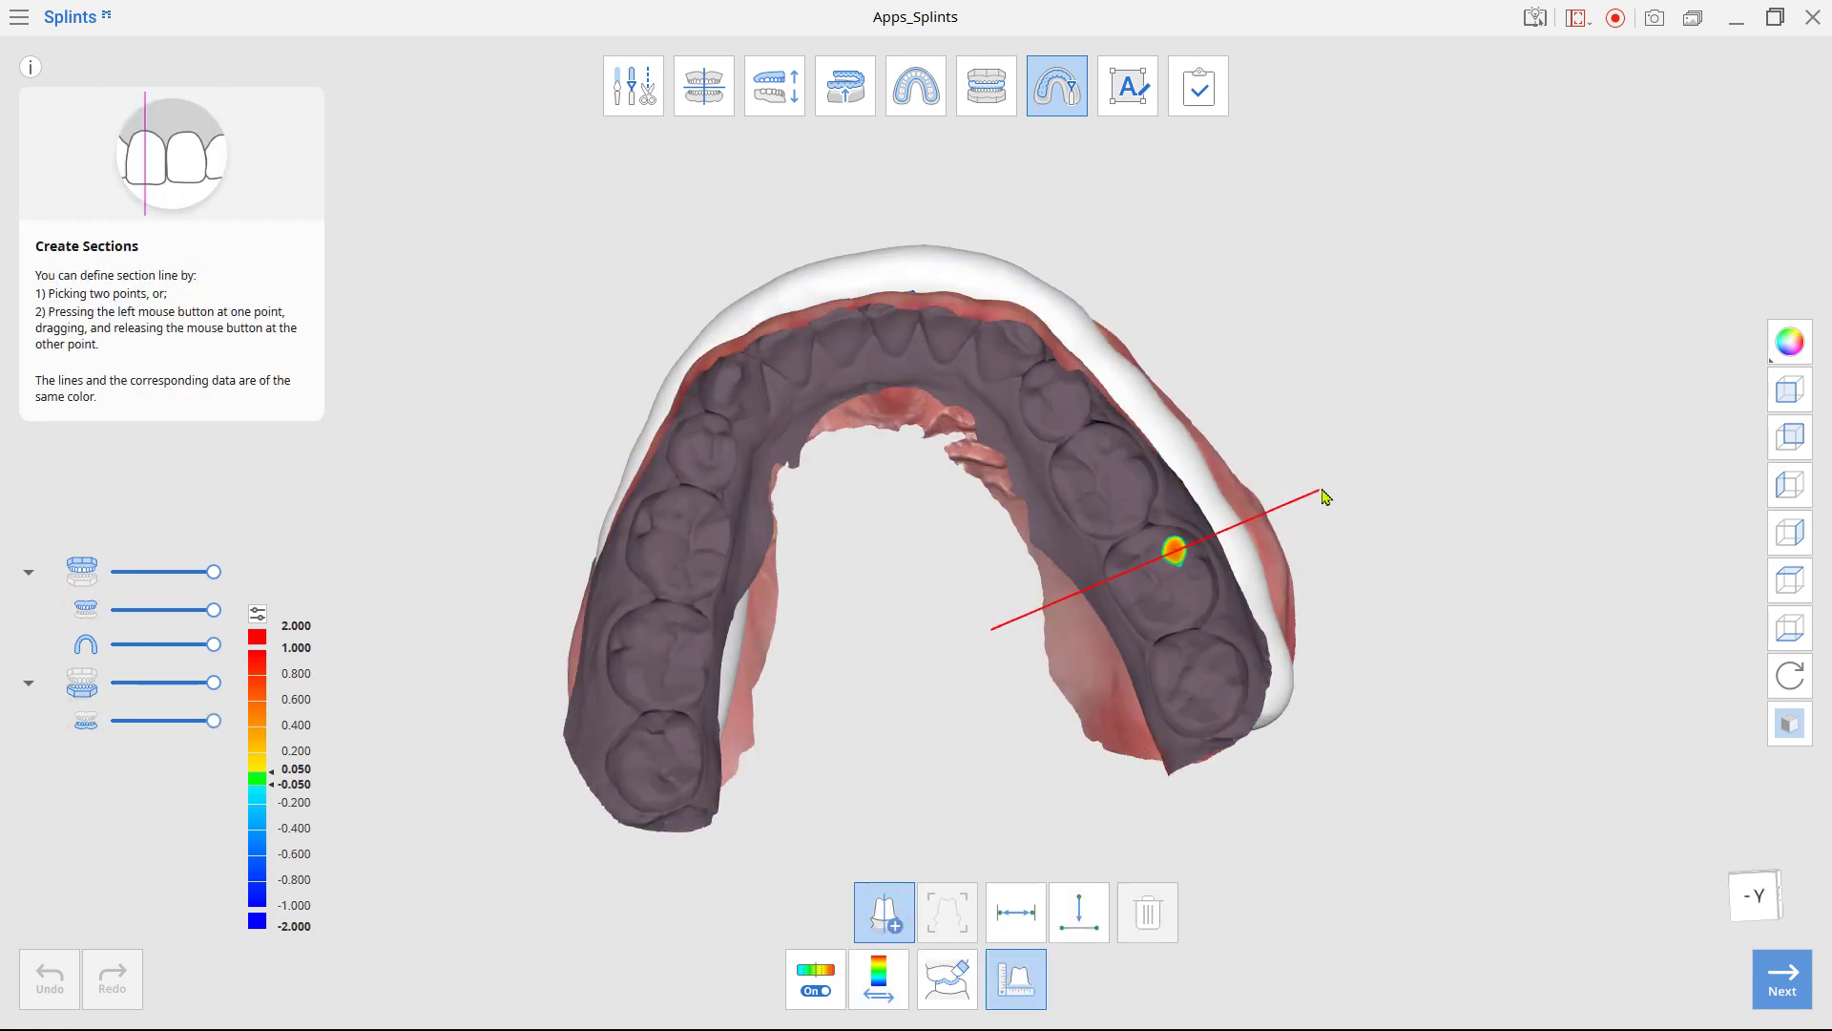
click(1323, 496)
click(82, 570)
click(82, 683)
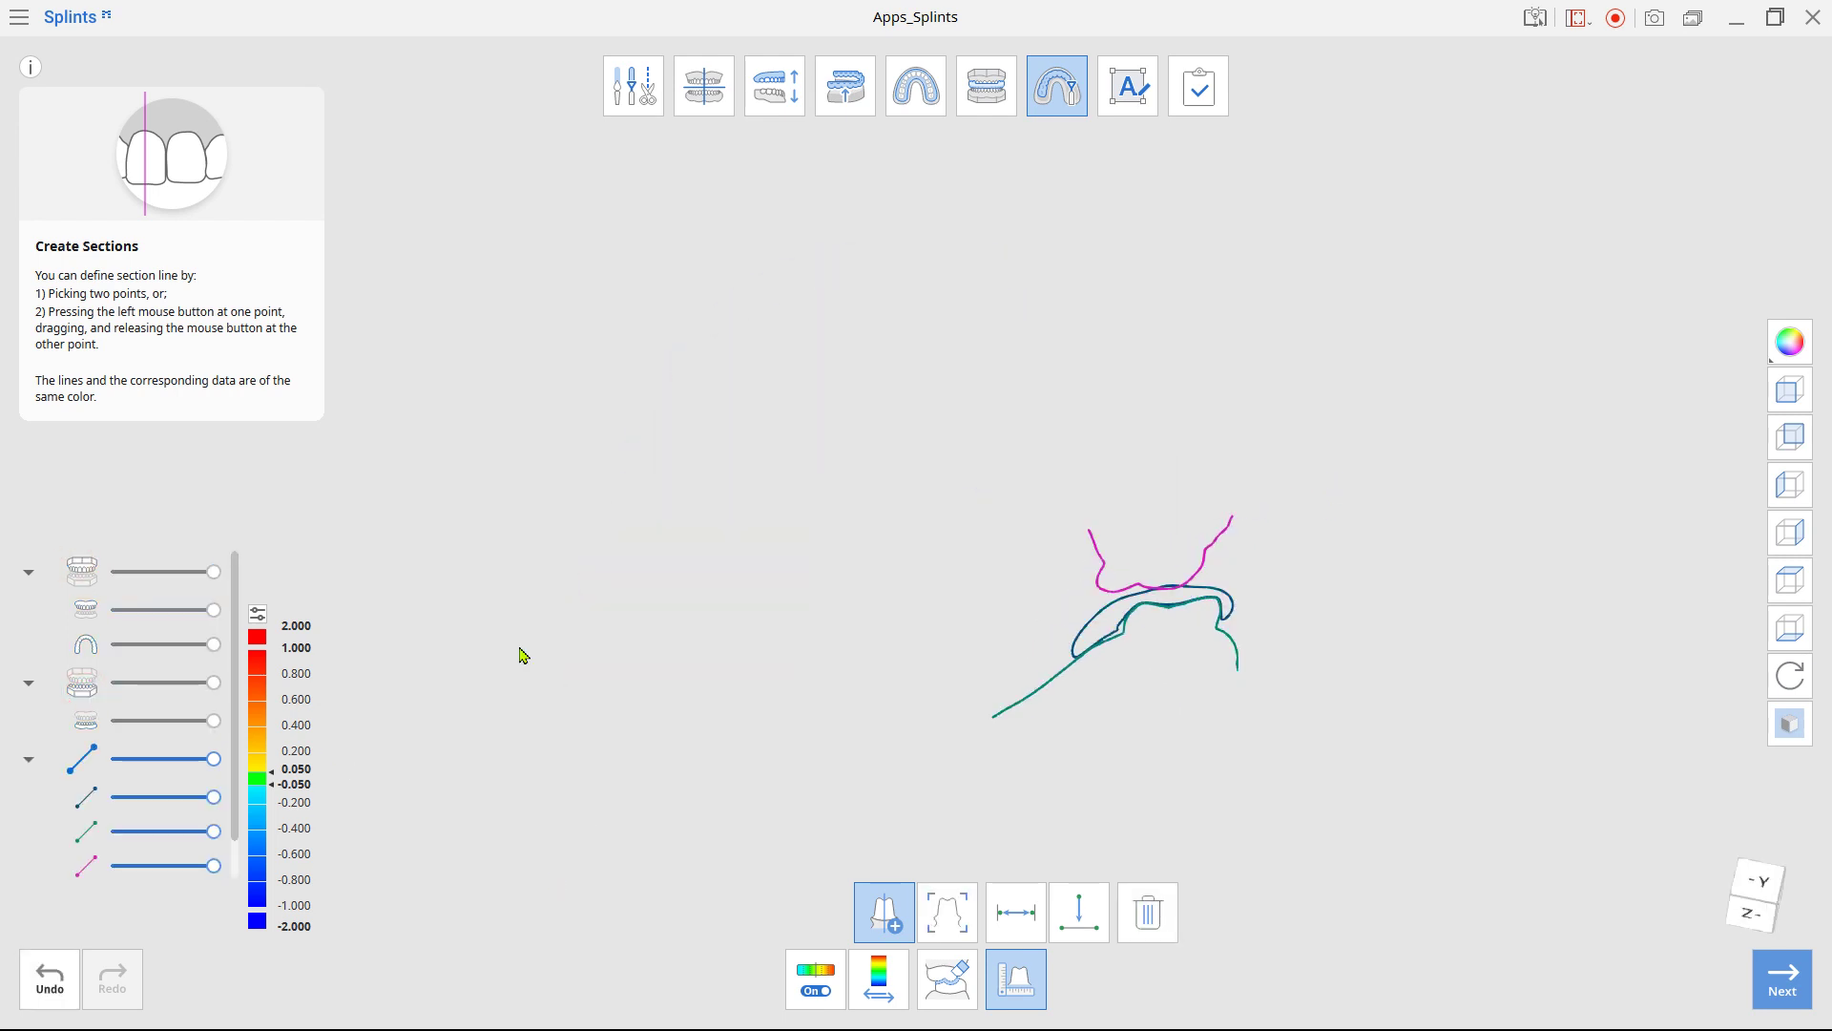
right_drag(524, 656, 872, 512)
scroll(953, 756, up, 4)
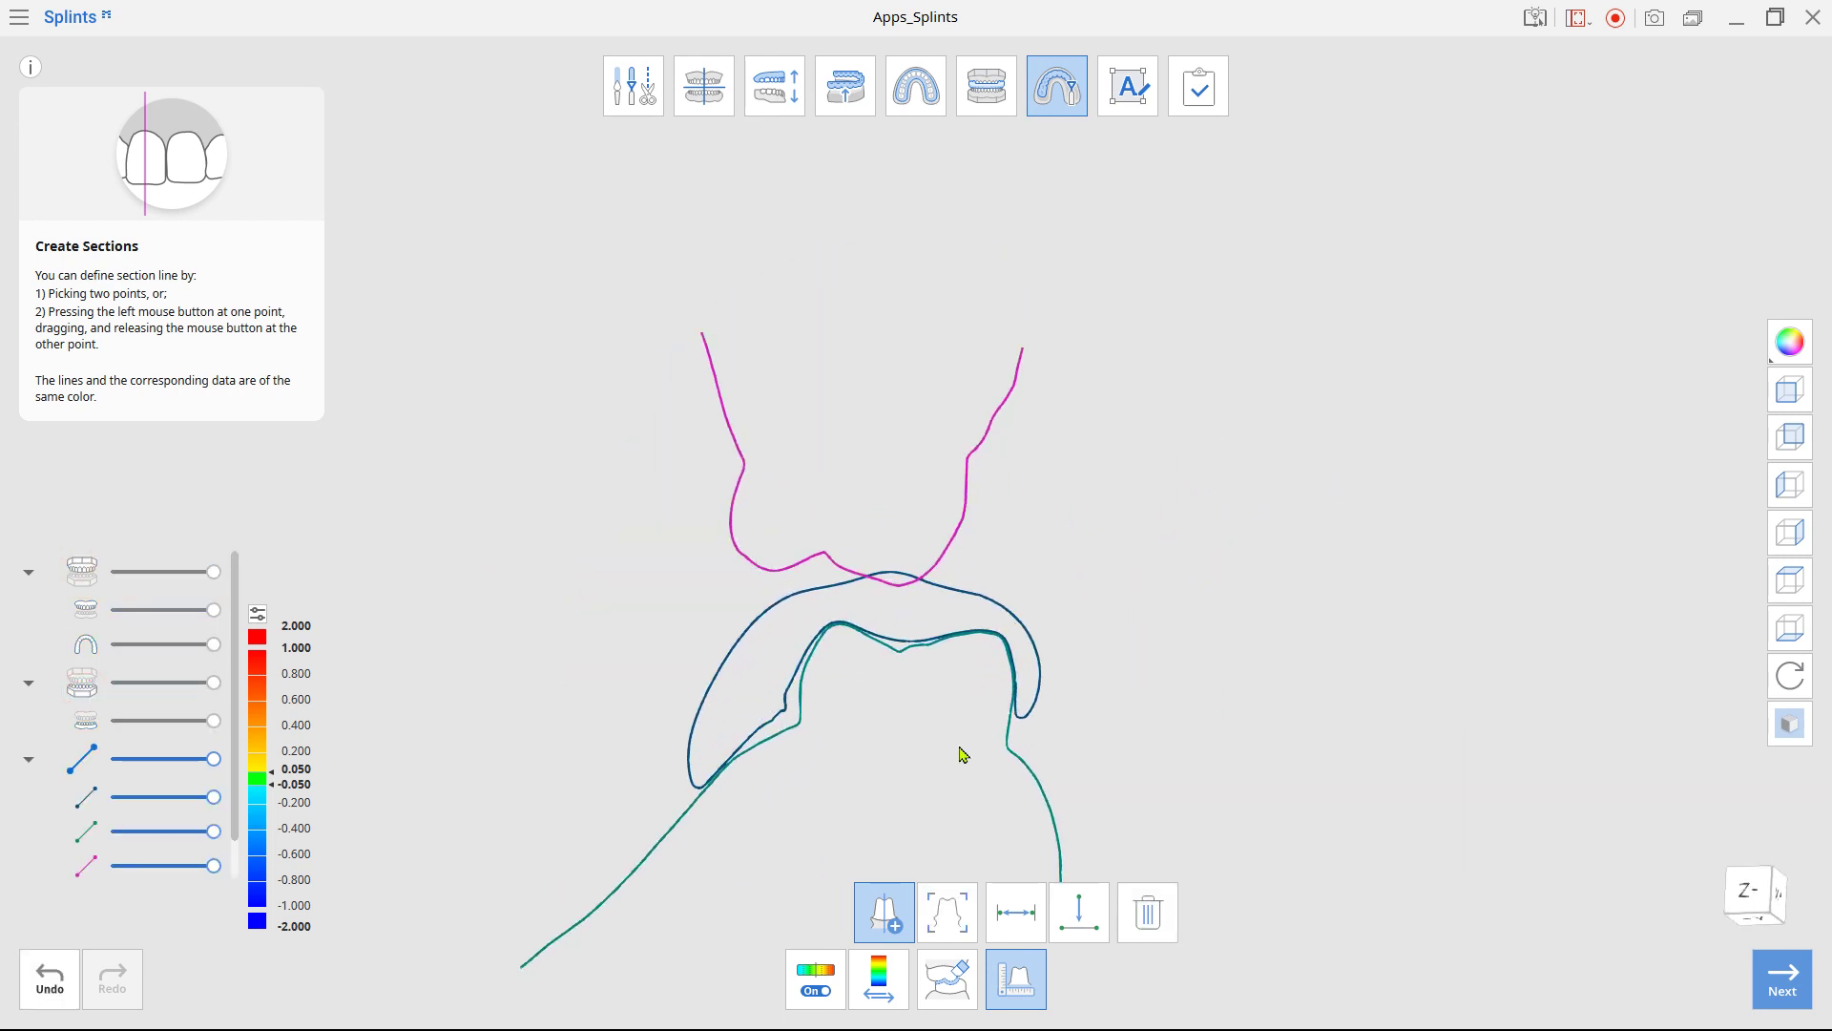
scroll(962, 754, up, 3)
scroll(1019, 618, up, 3)
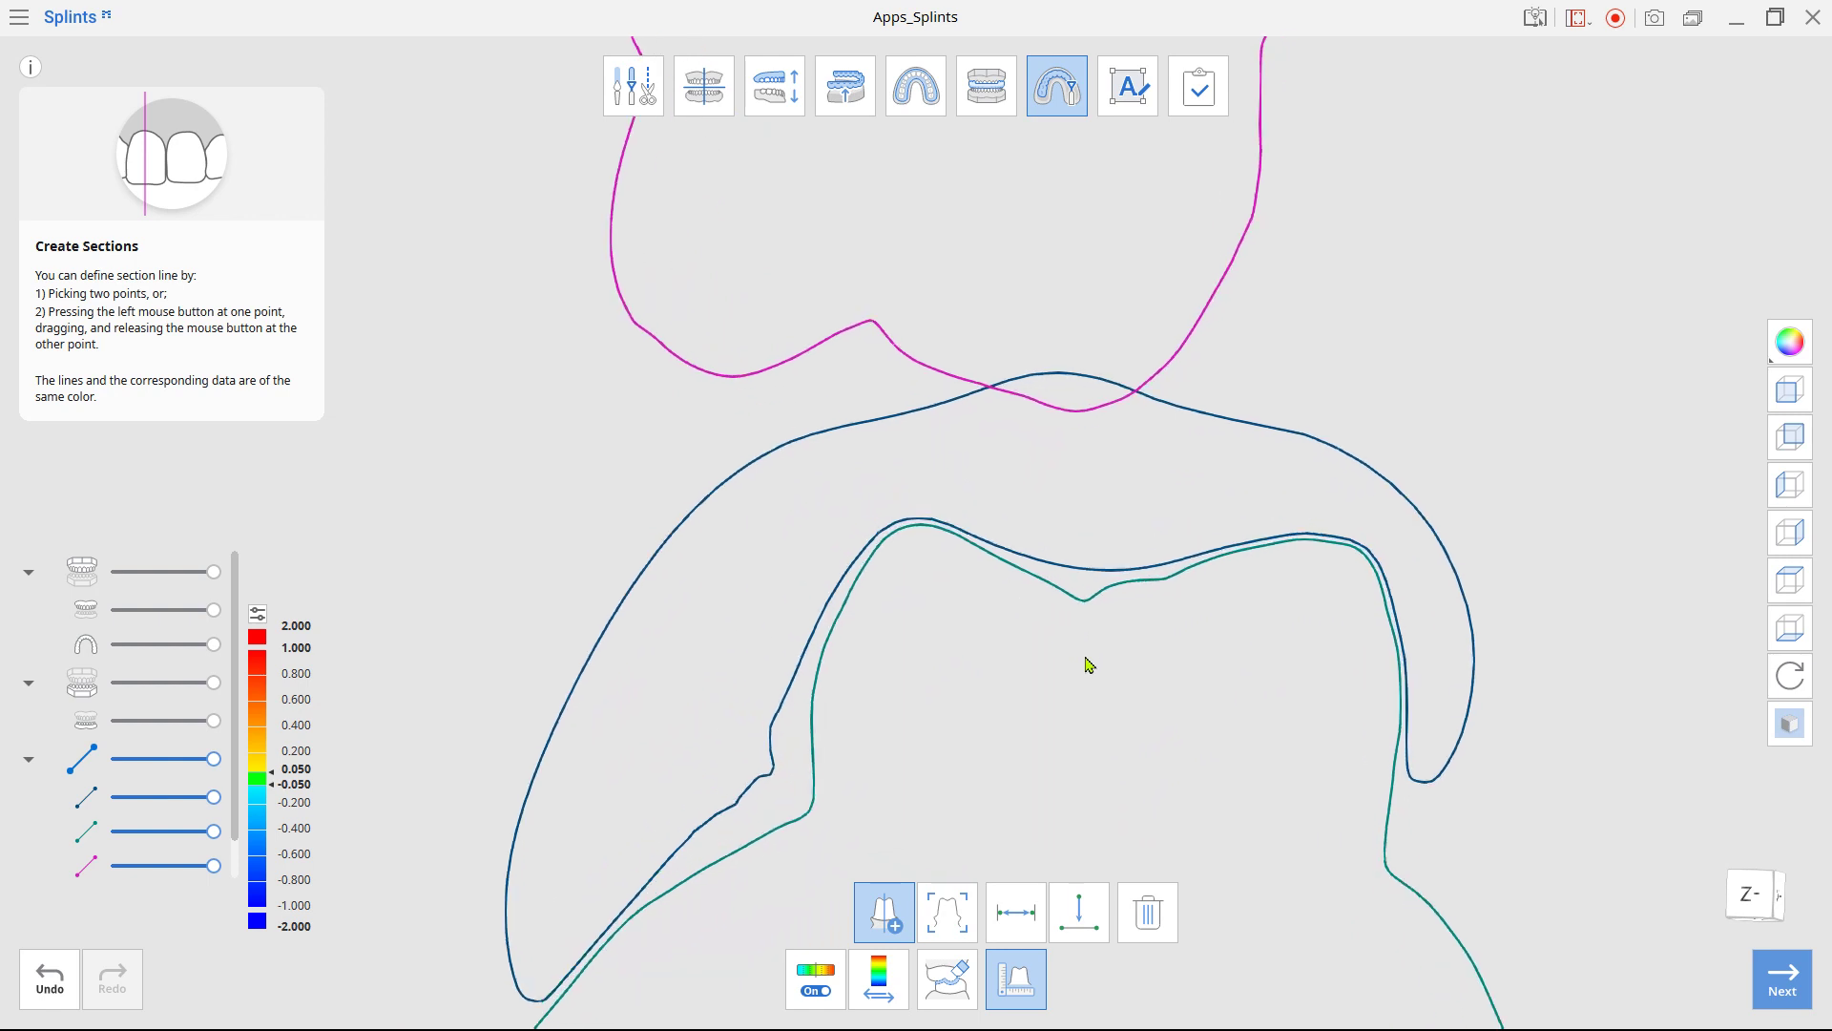
middle_drag(1090, 664, 998, 698)
Measure the 2.586 mm gap between the antagonist curve and the splint surface
click(1015, 911)
click(986, 444)
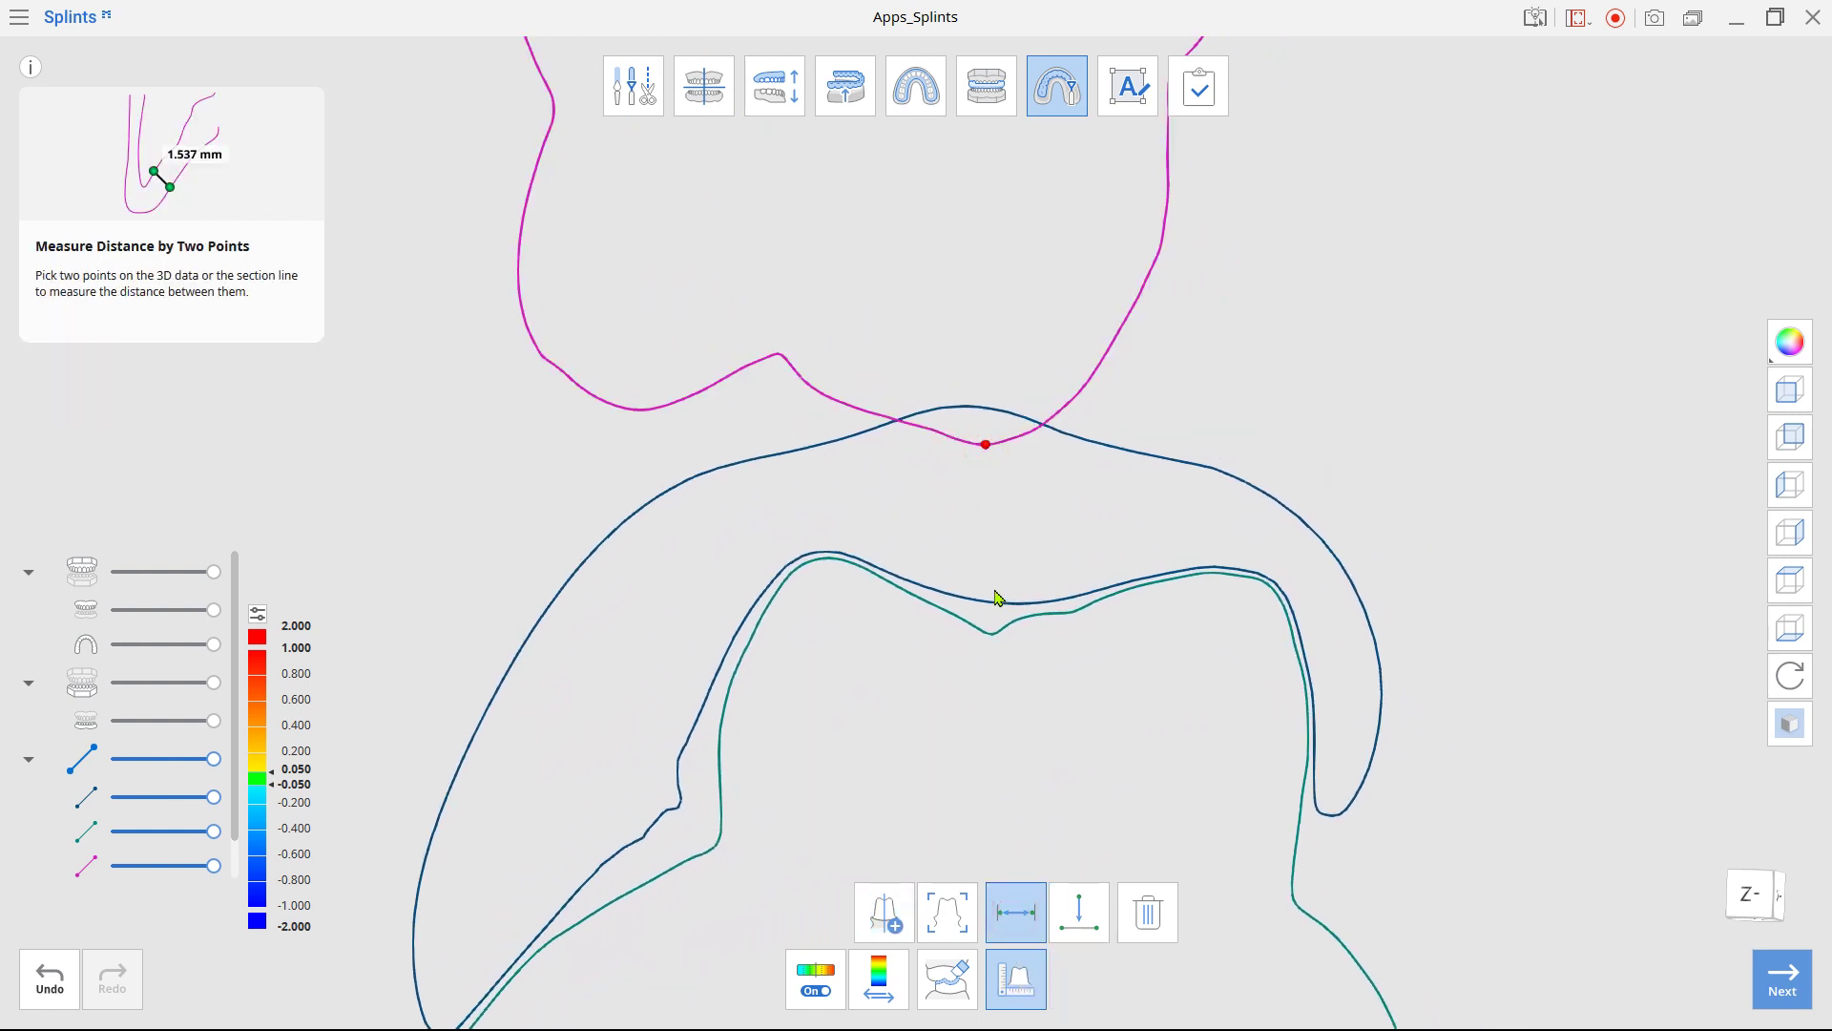
click(993, 600)
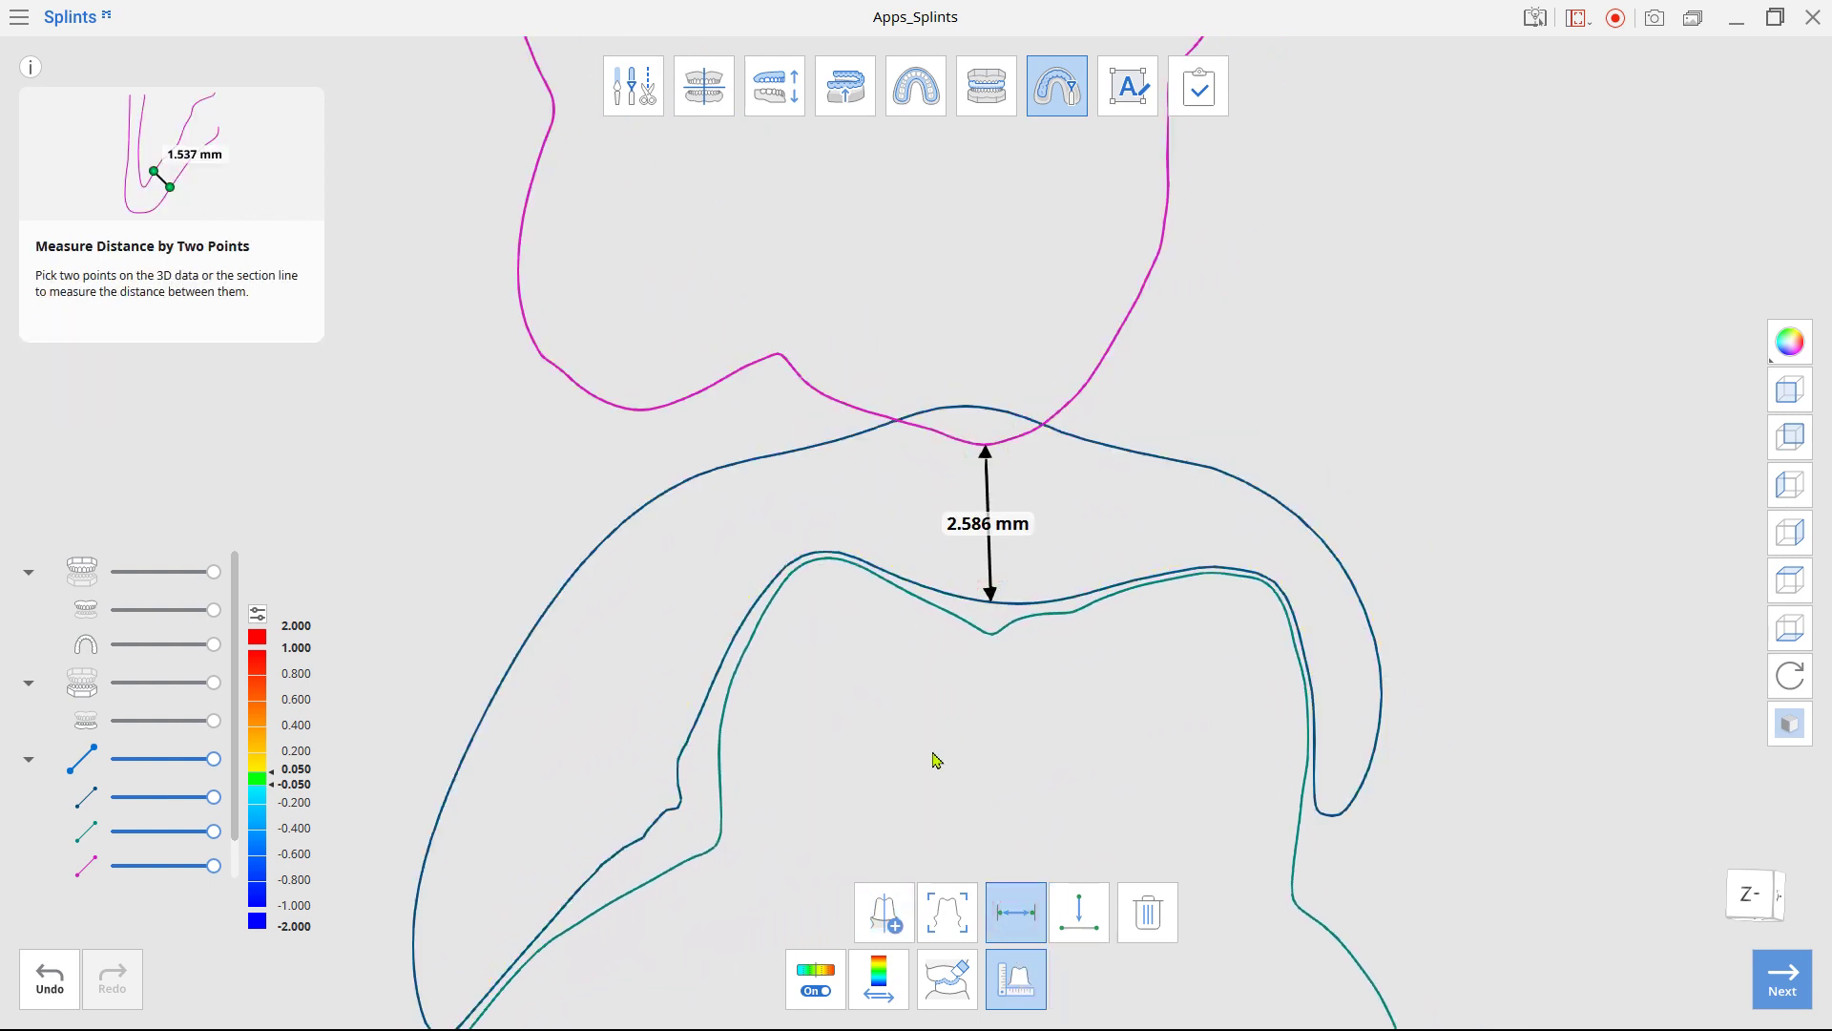
click(1015, 978)
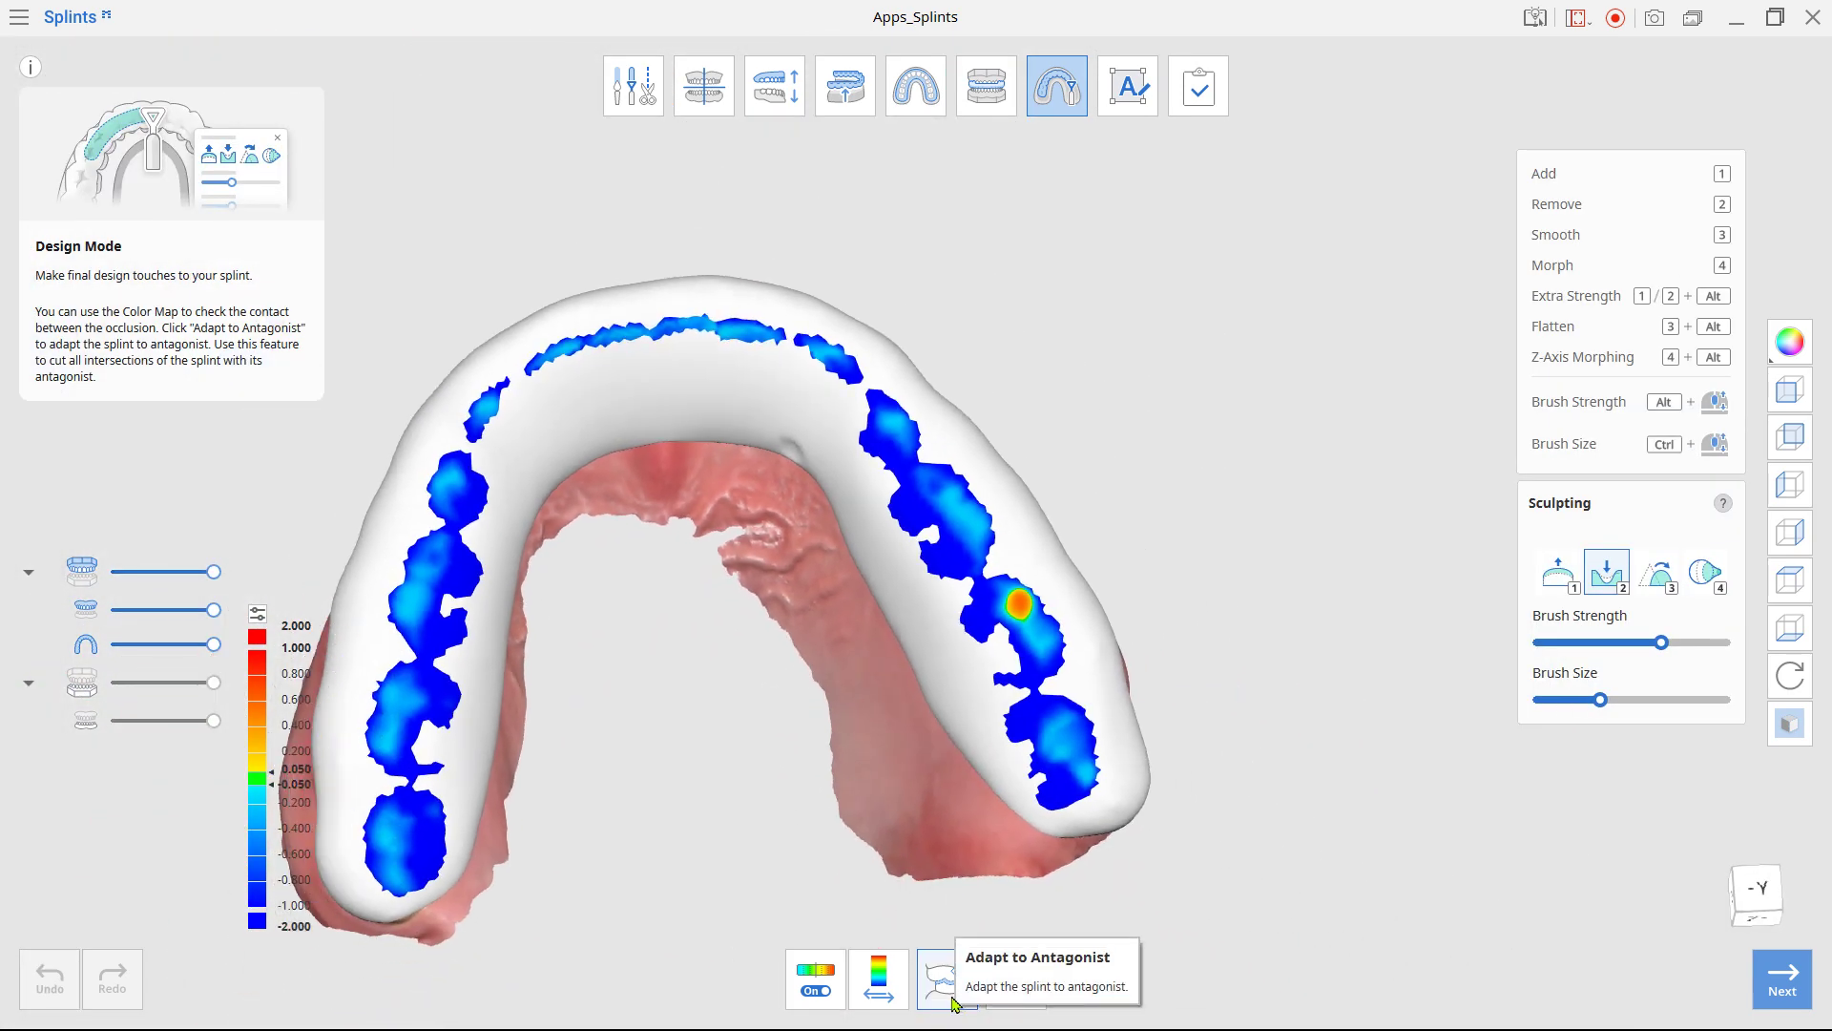
Adapt the splint to the antagonist at 0.20 mm and inspect the result
click(947, 978)
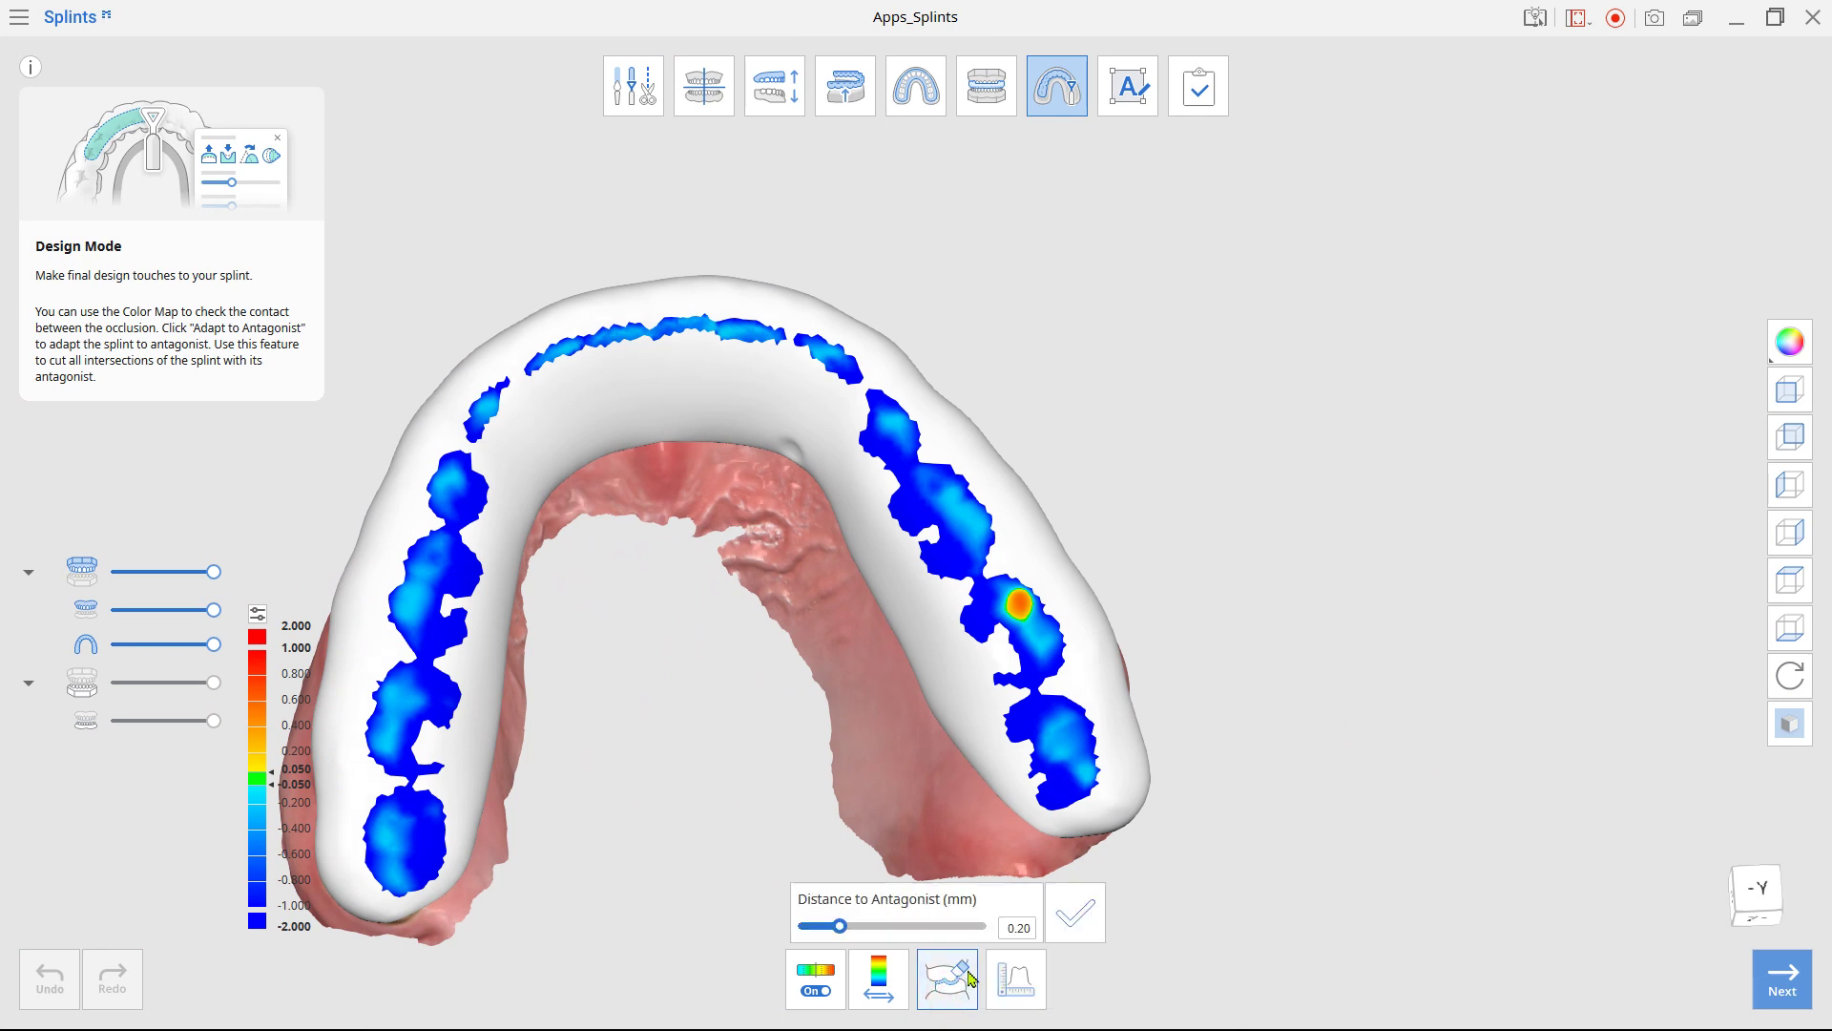
click(1079, 930)
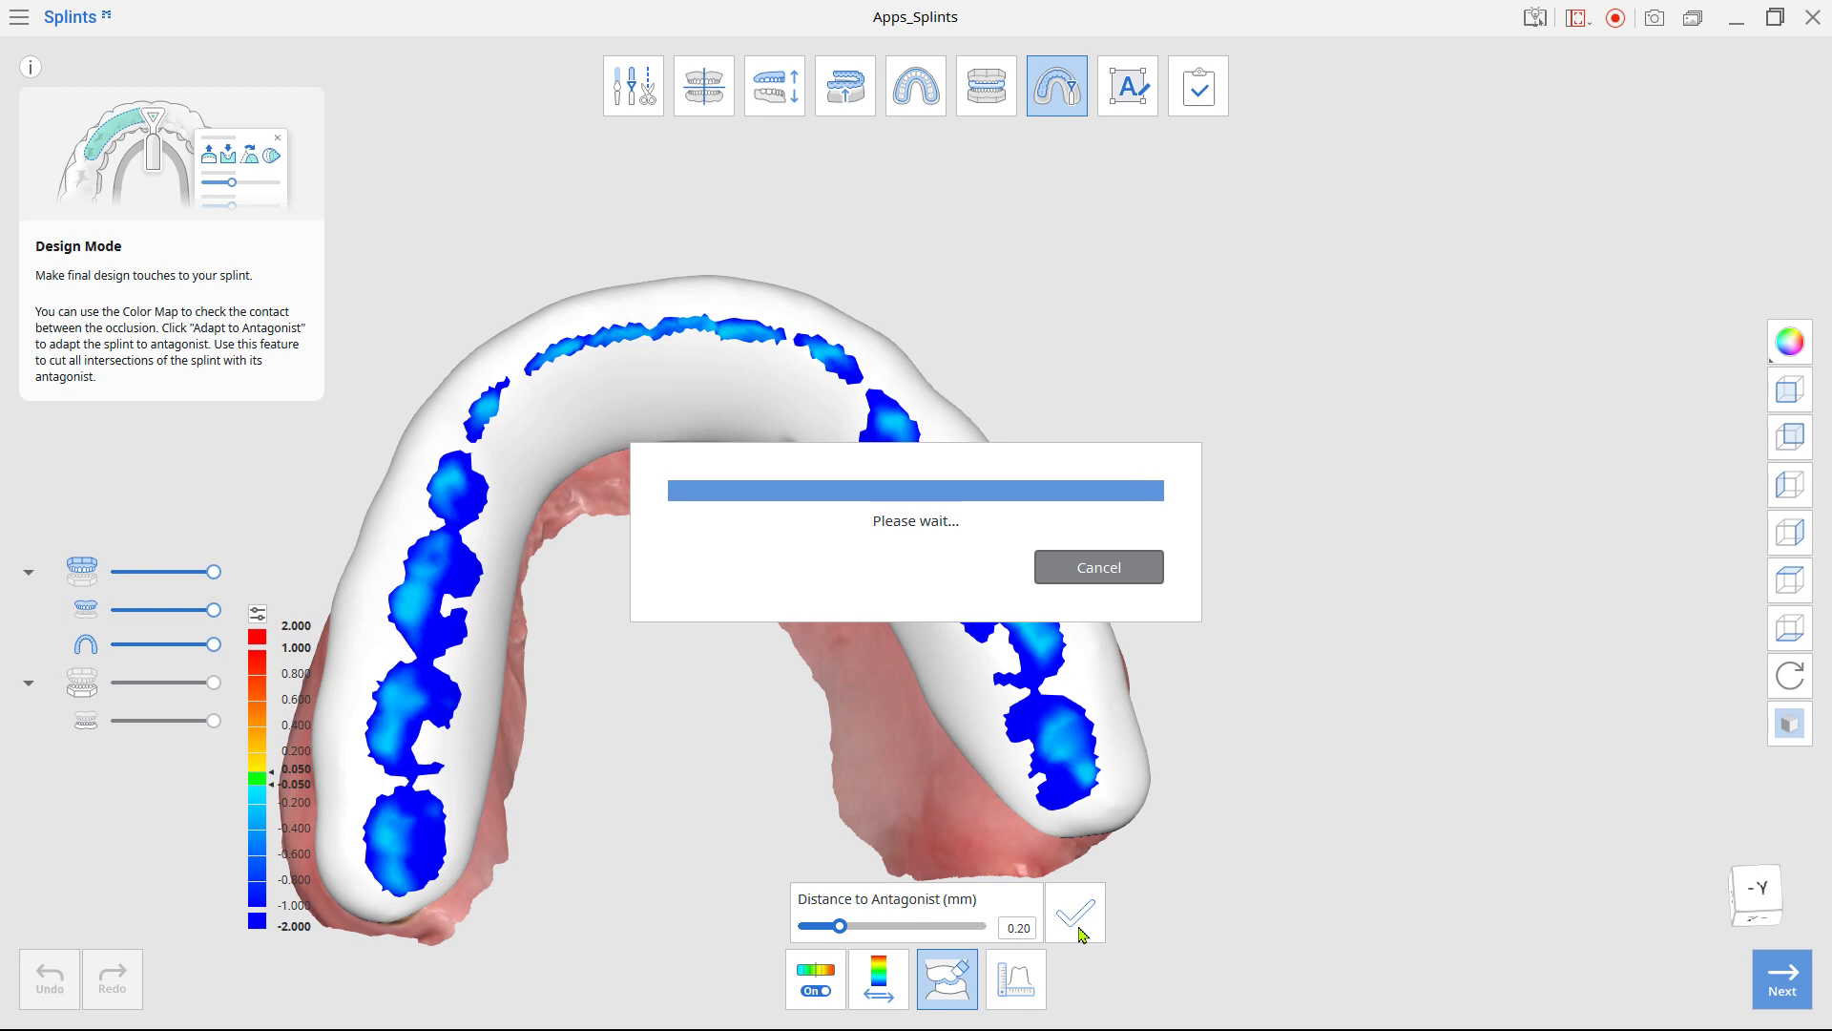
right_drag(768, 737, 804, 790)
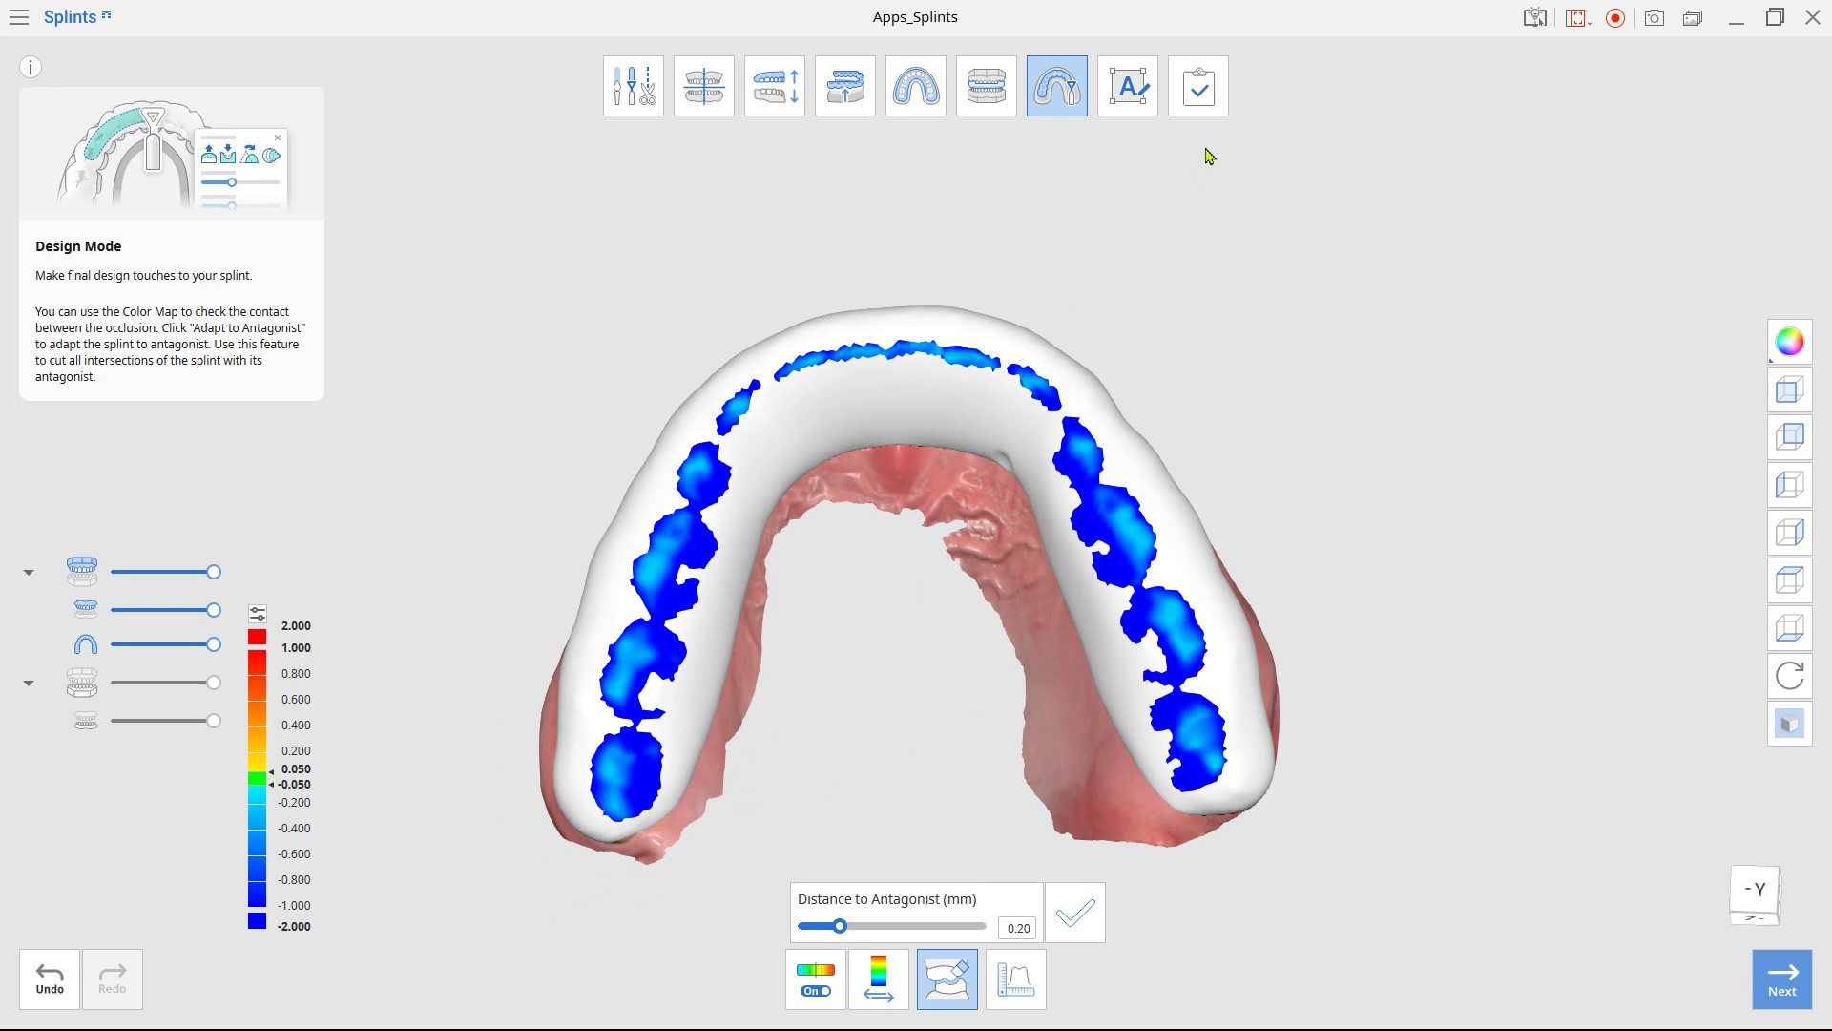
Finish the design and send only Splint.stl to PreForm, excluding the mandible and maxilla files
click(1211, 100)
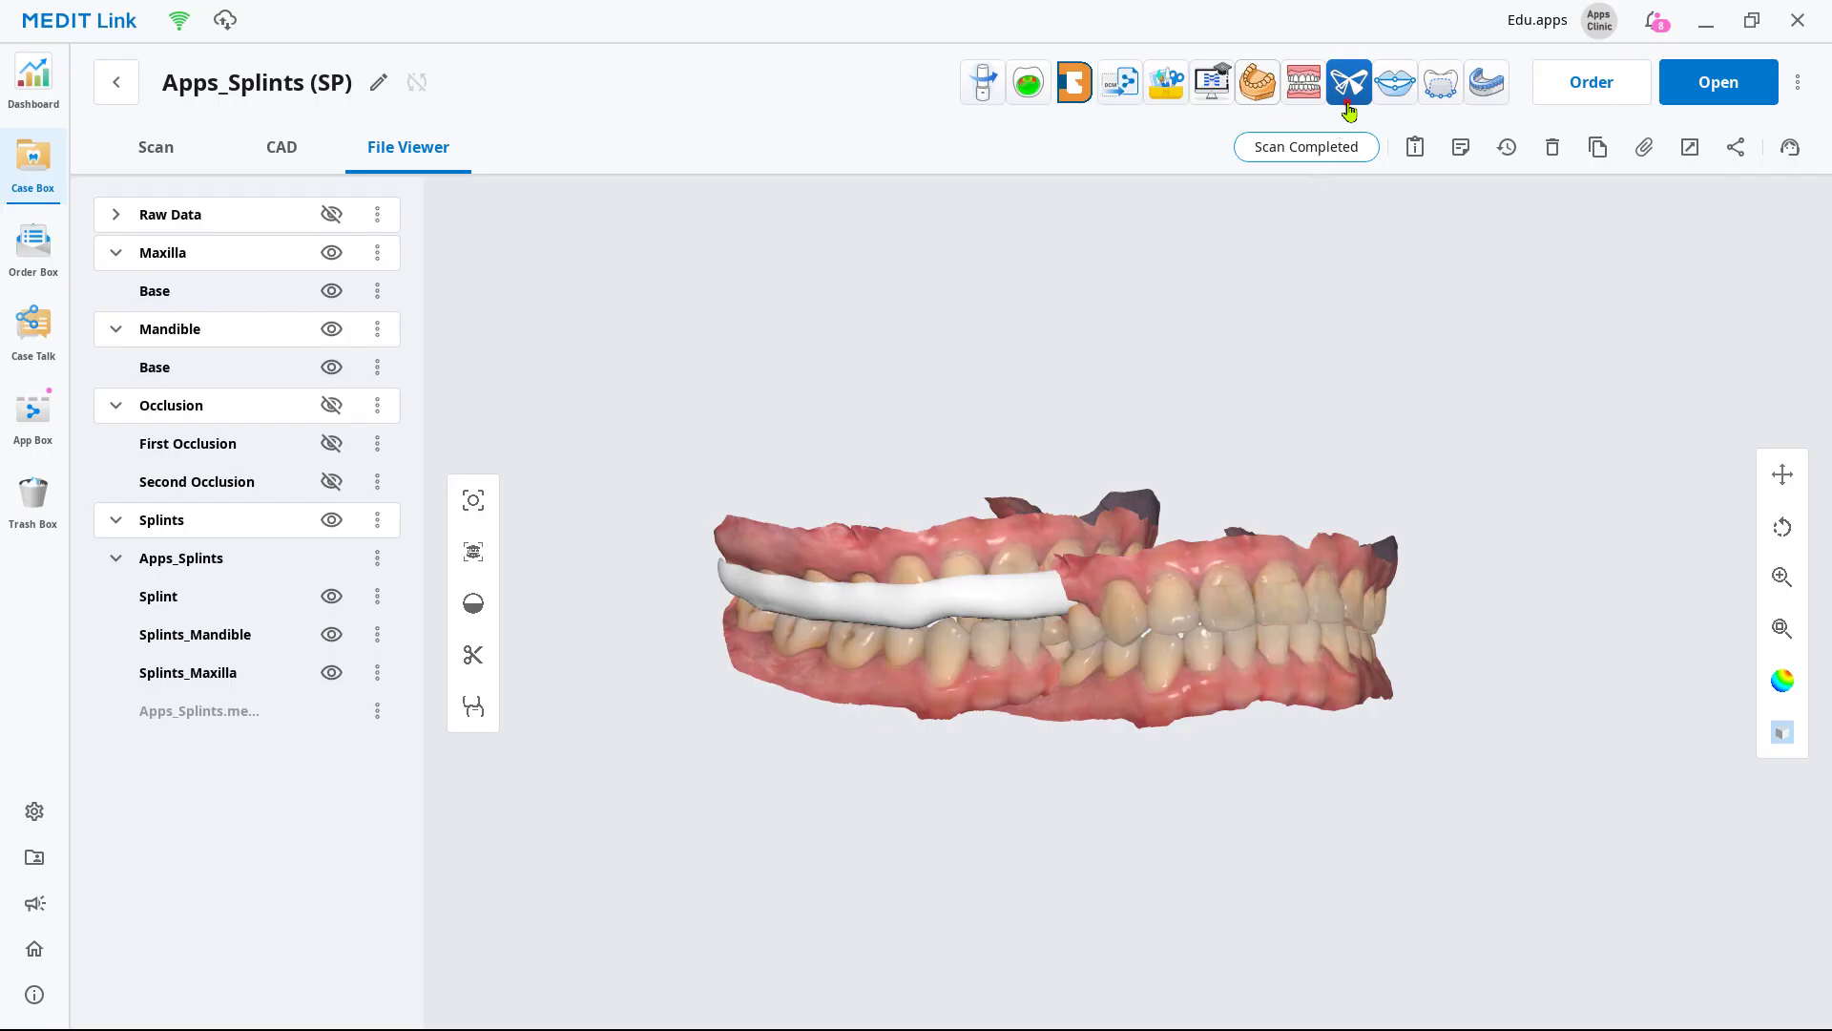
click(1347, 102)
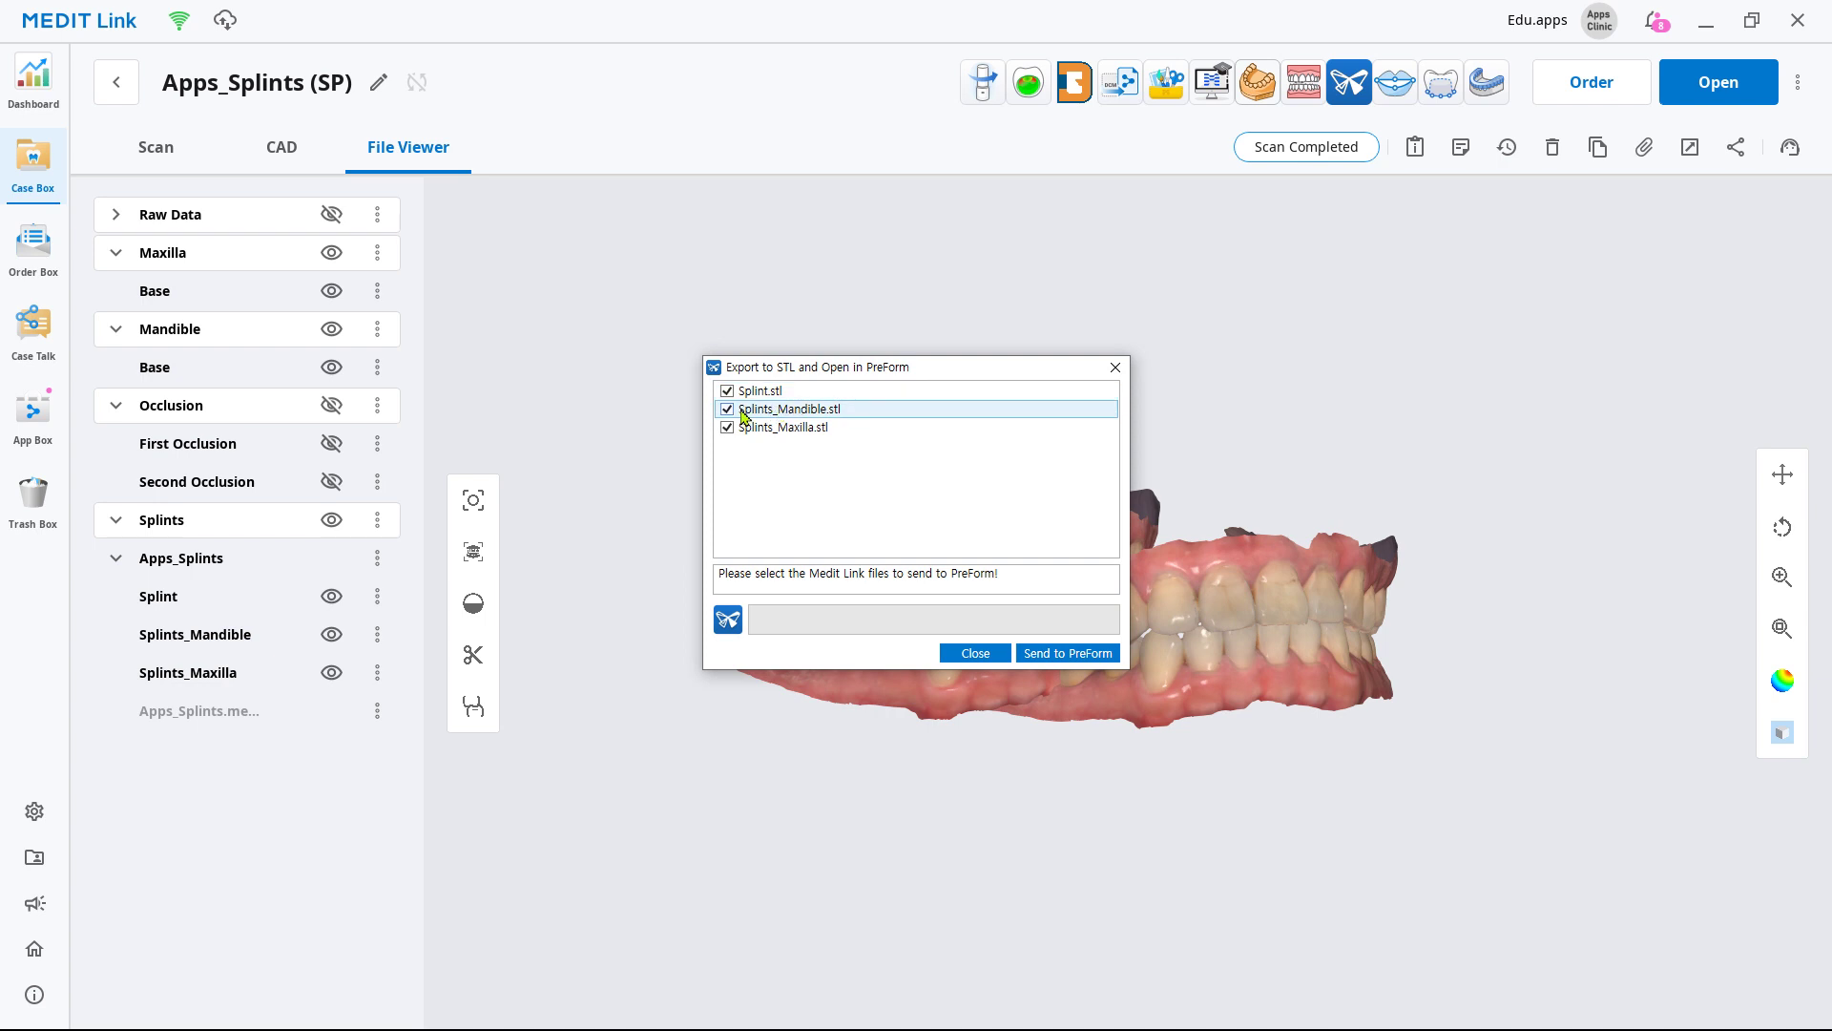
click(726, 409)
click(728, 428)
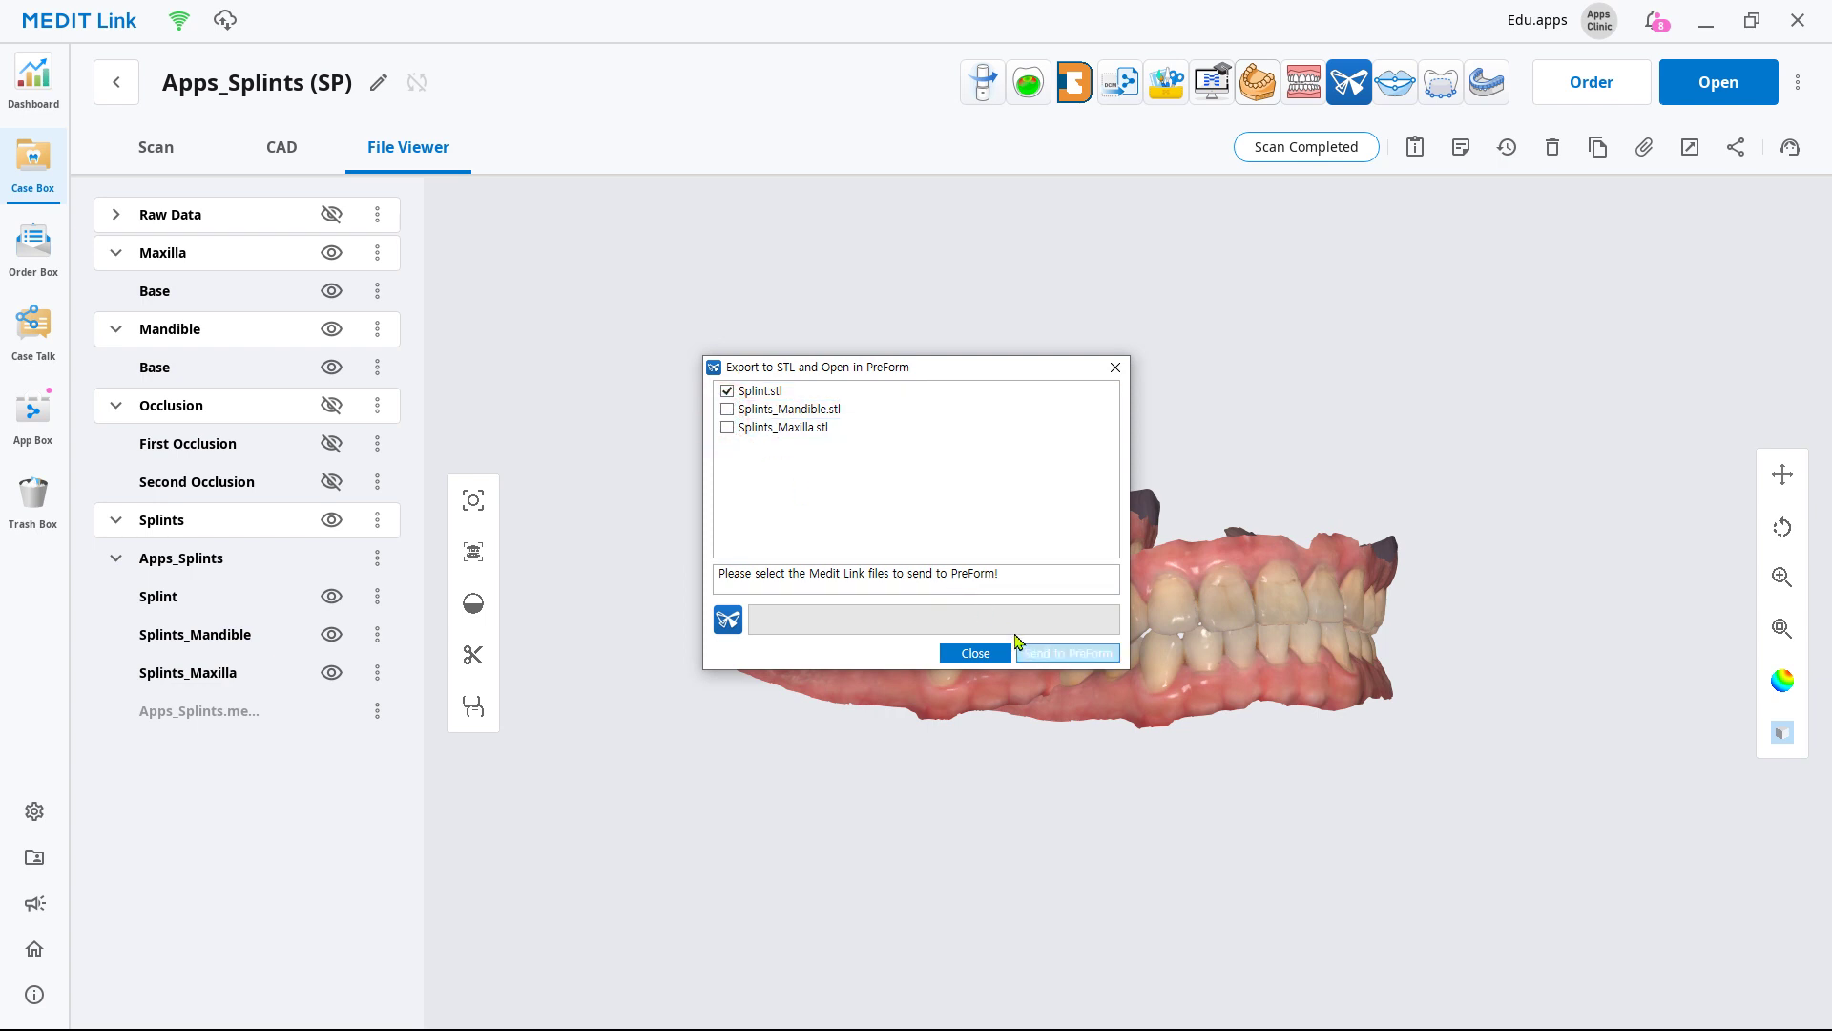
click(1069, 656)
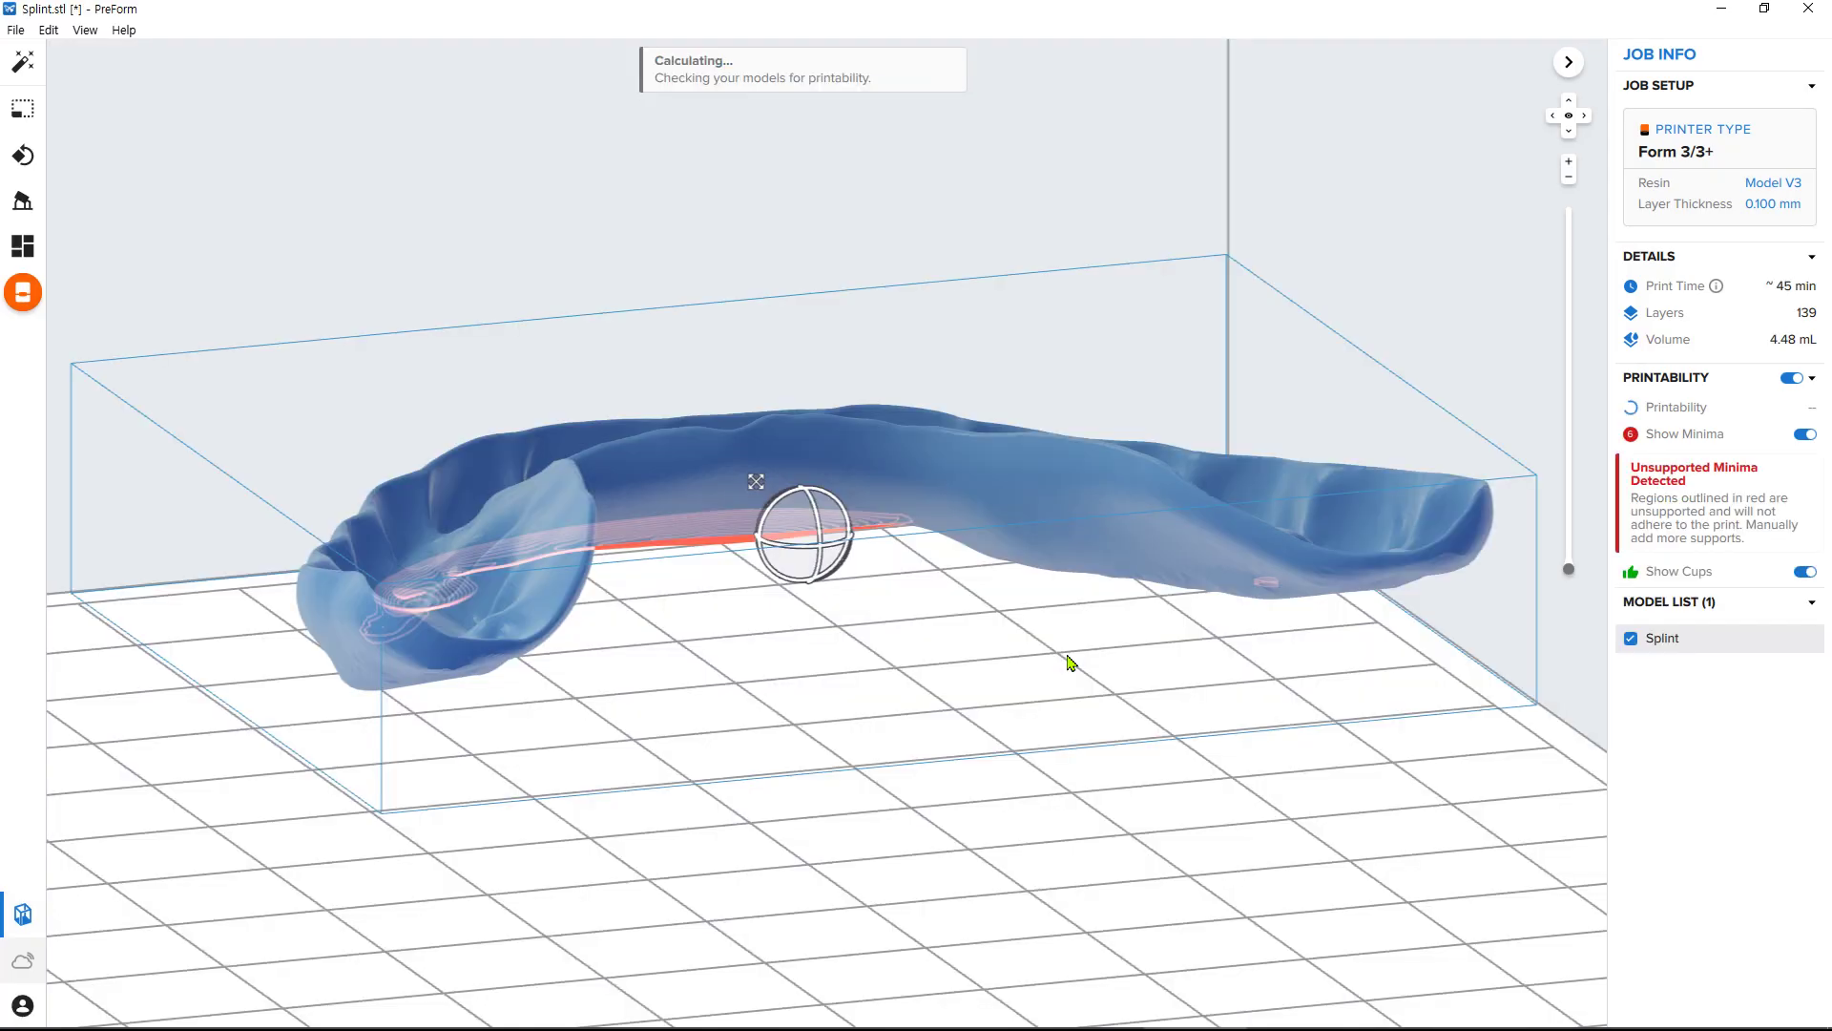